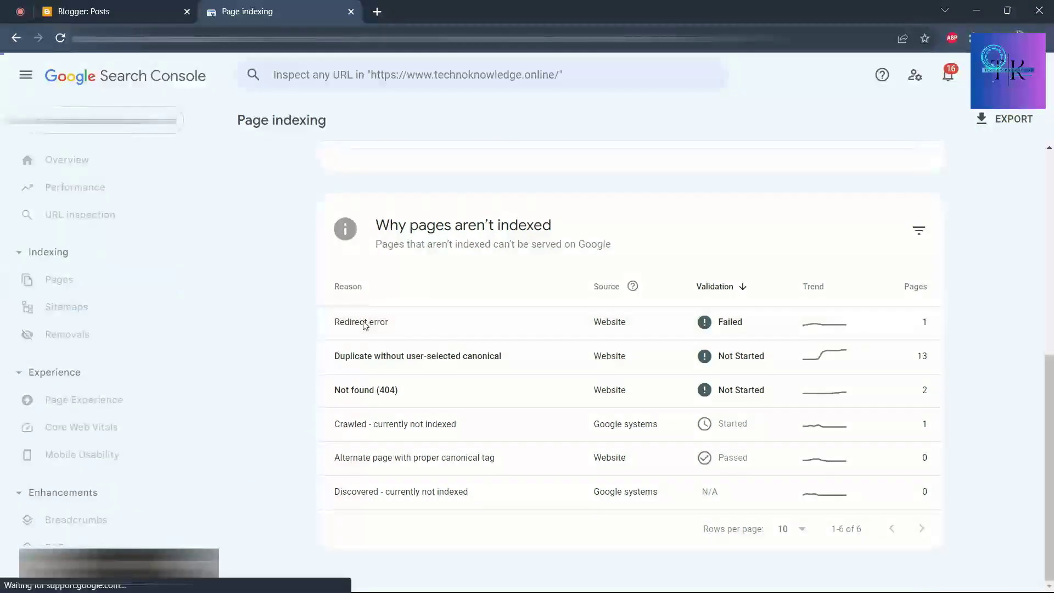
left_click(364, 324)
scroll(375, 359, "down", 3)
scroll(384, 357, "down", 2)
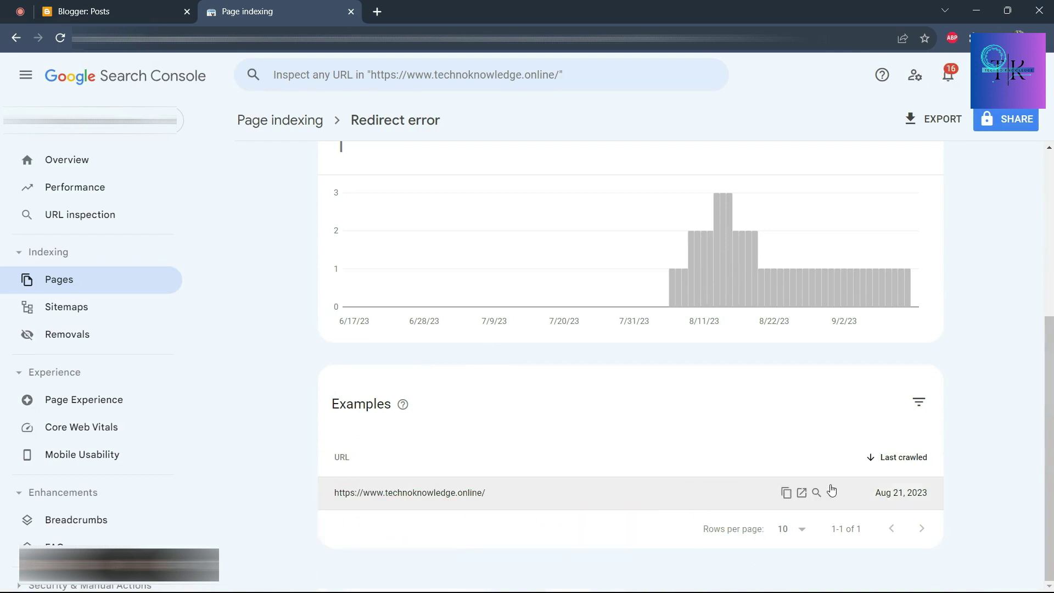
left_click(786, 493)
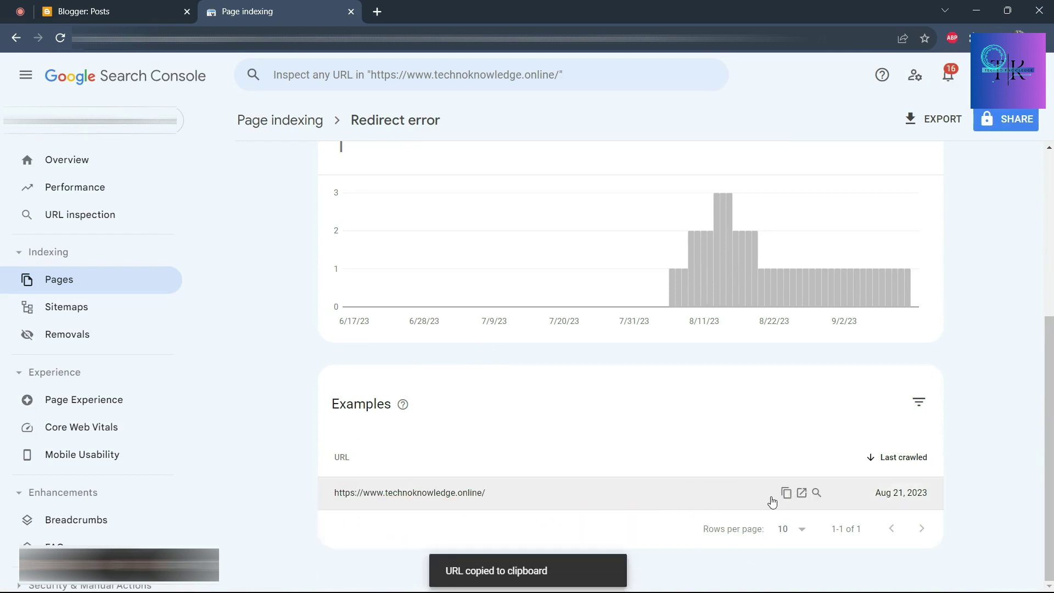
left_click(127, 180)
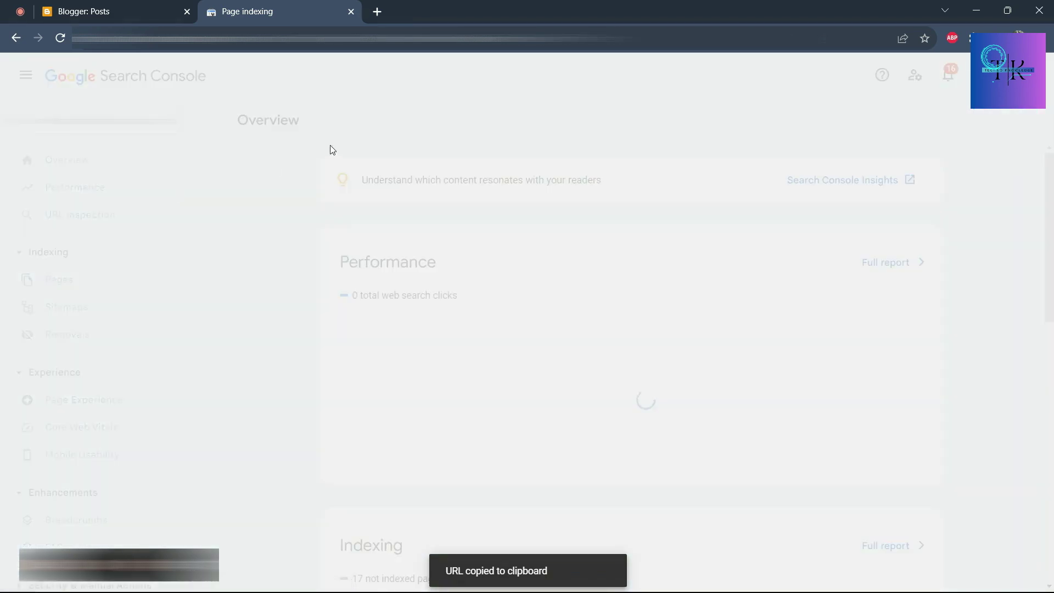
left_click(364, 77)
key("ctrl+v")
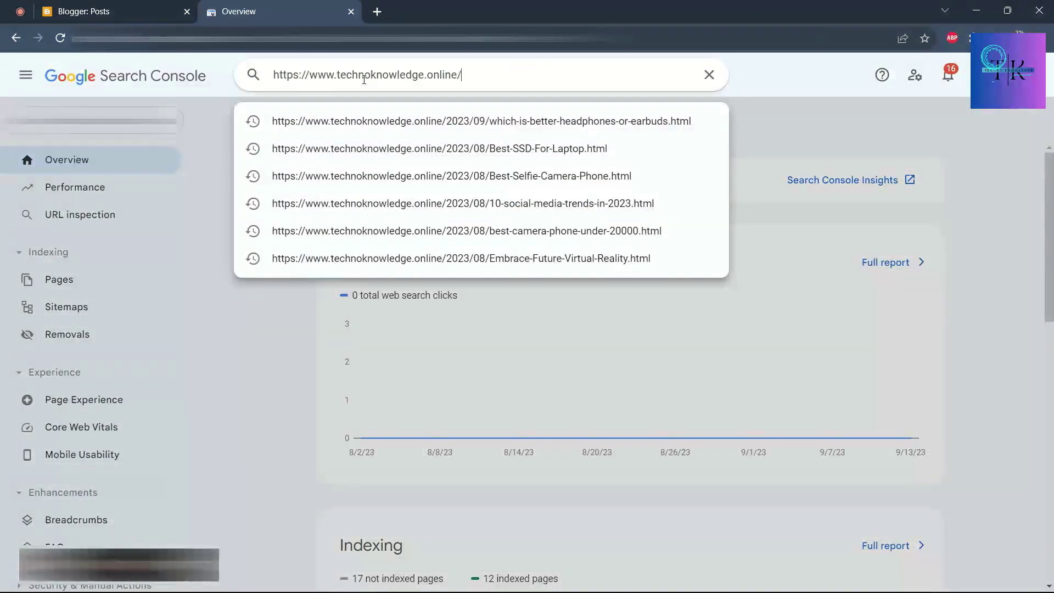
key("Return")
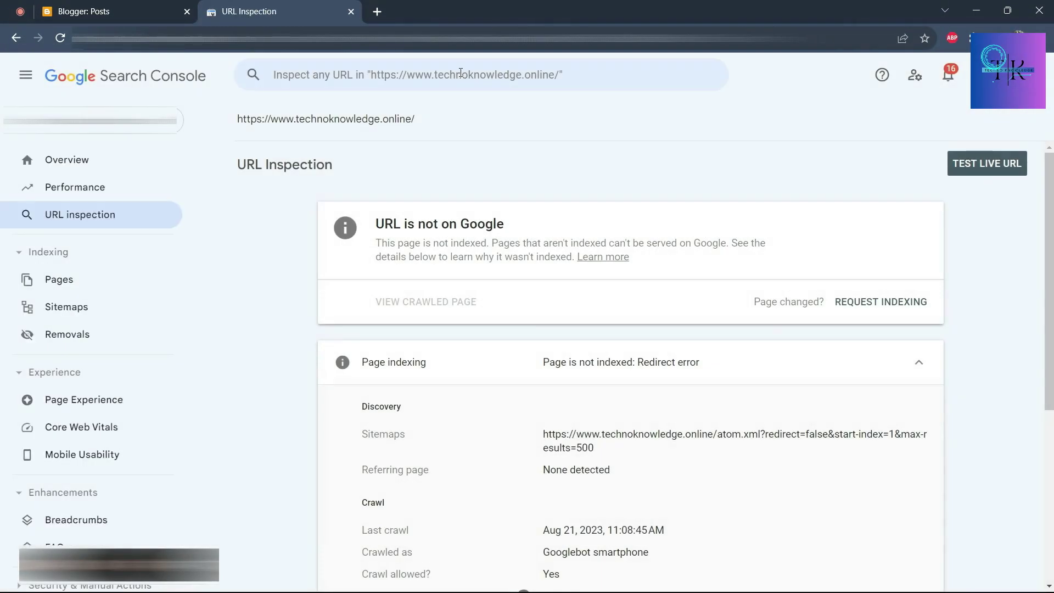
- Examine the inspected URL's page indexing details, including its sitemap, crawl and canonical information
scroll(464, 347, "down", 3)
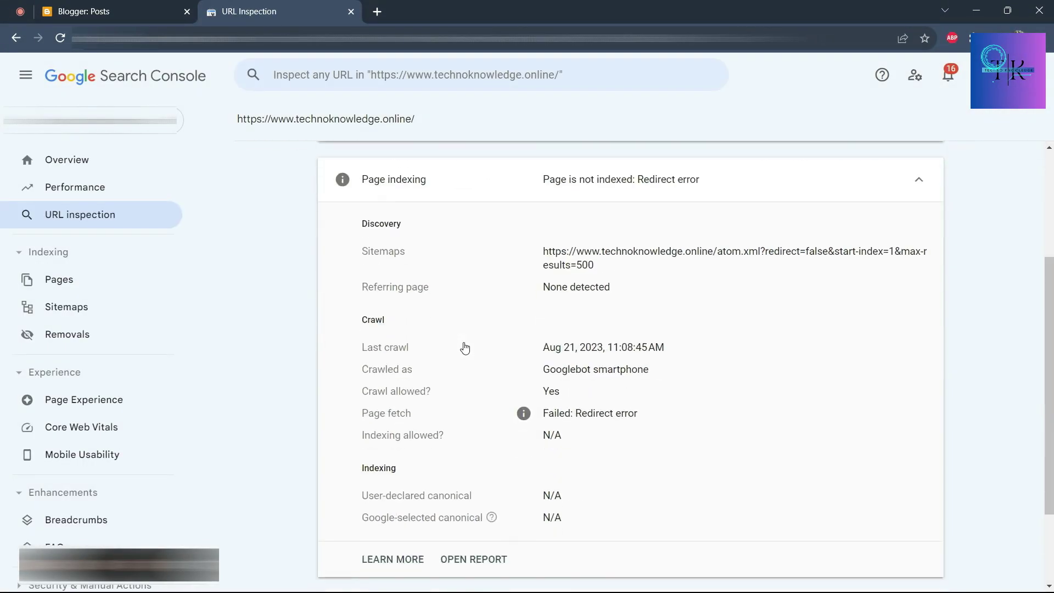
scroll(767, 328, "down", 2)
scroll(620, 307, "up", 3)
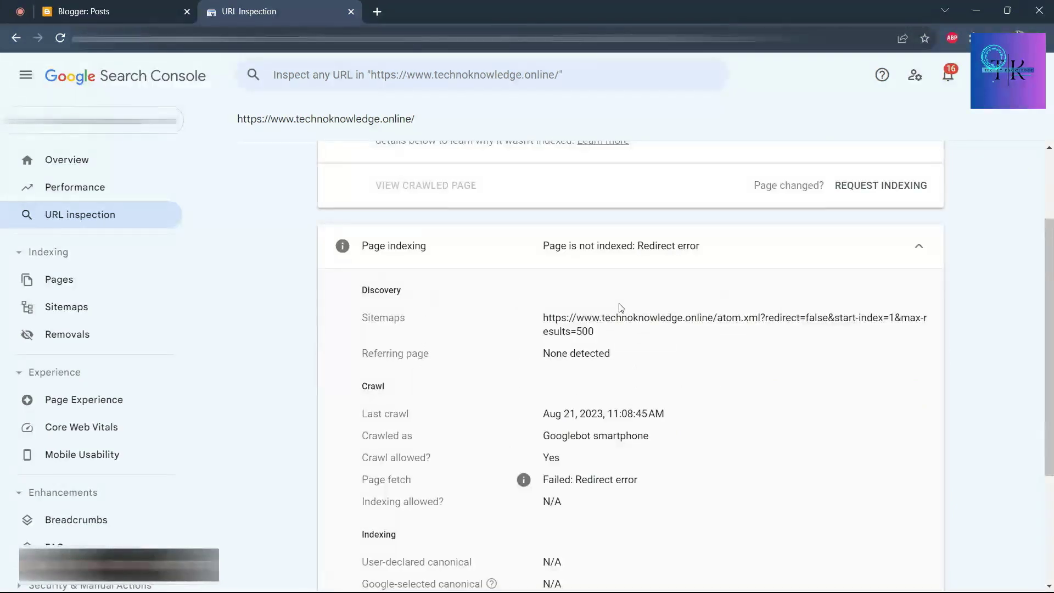
scroll(647, 324, "down", 2)
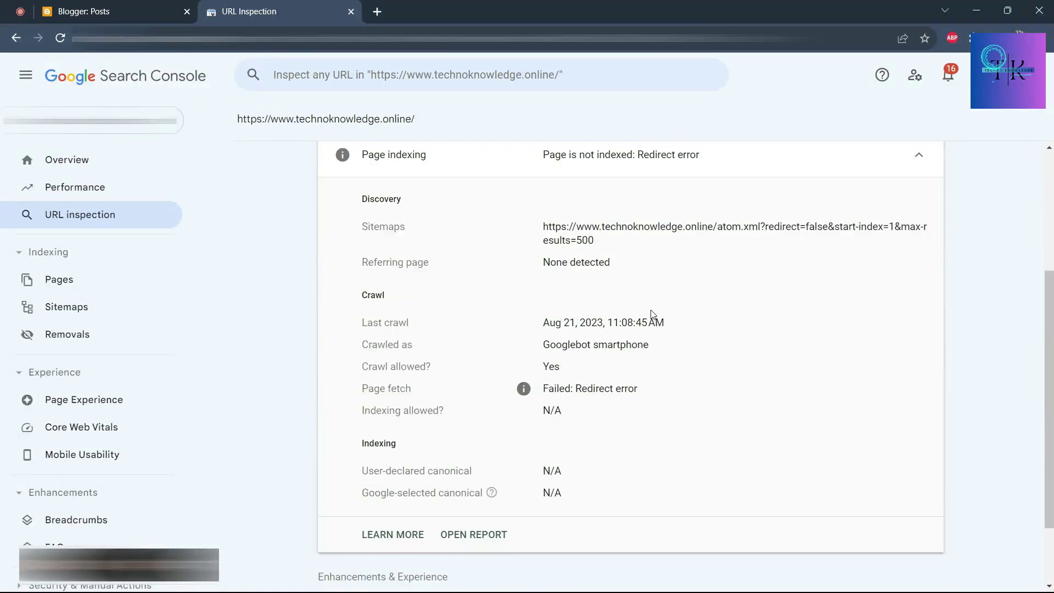
scroll(614, 344, "up", 2)
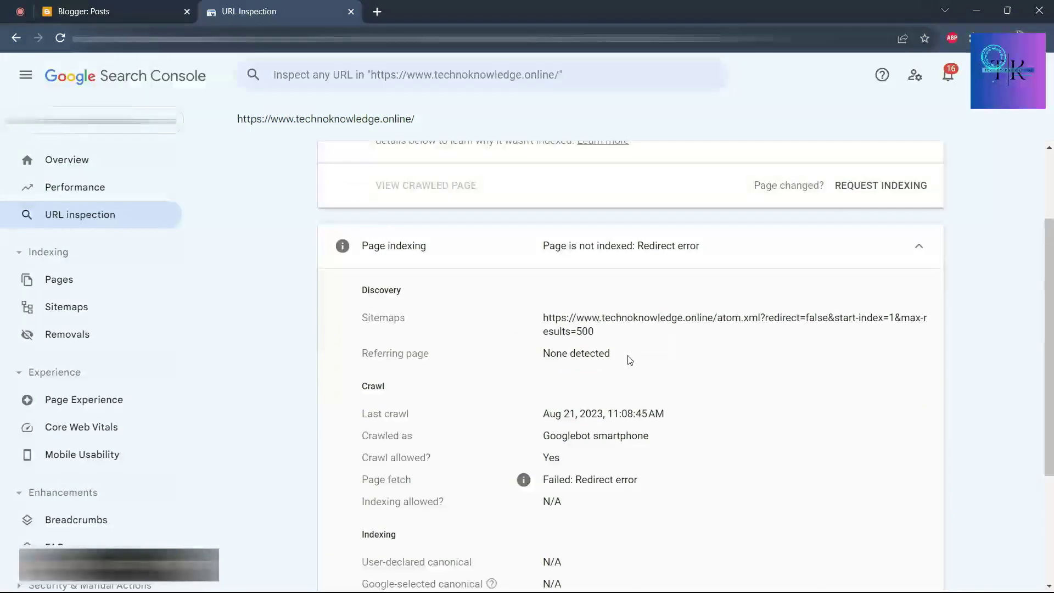
scroll(630, 360, "down", 2)
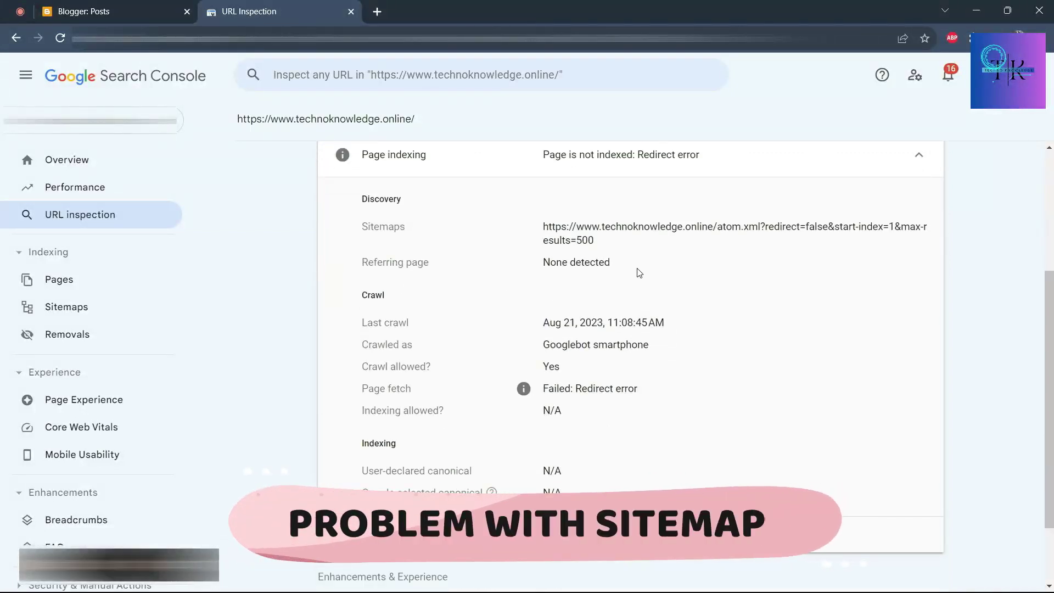
scroll(683, 323, "down", 2)
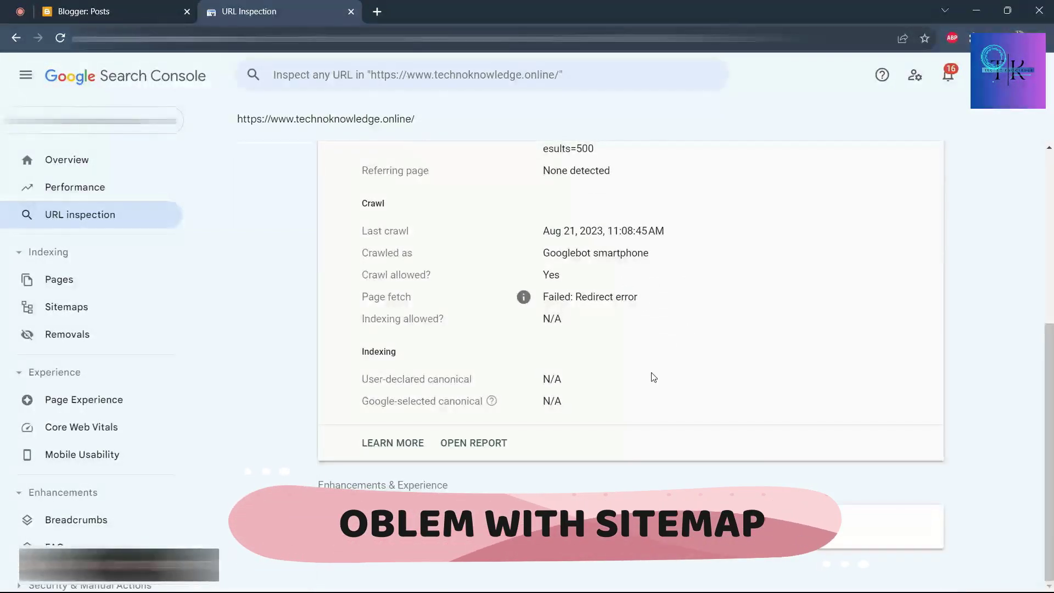
scroll(653, 378, "up", 6)
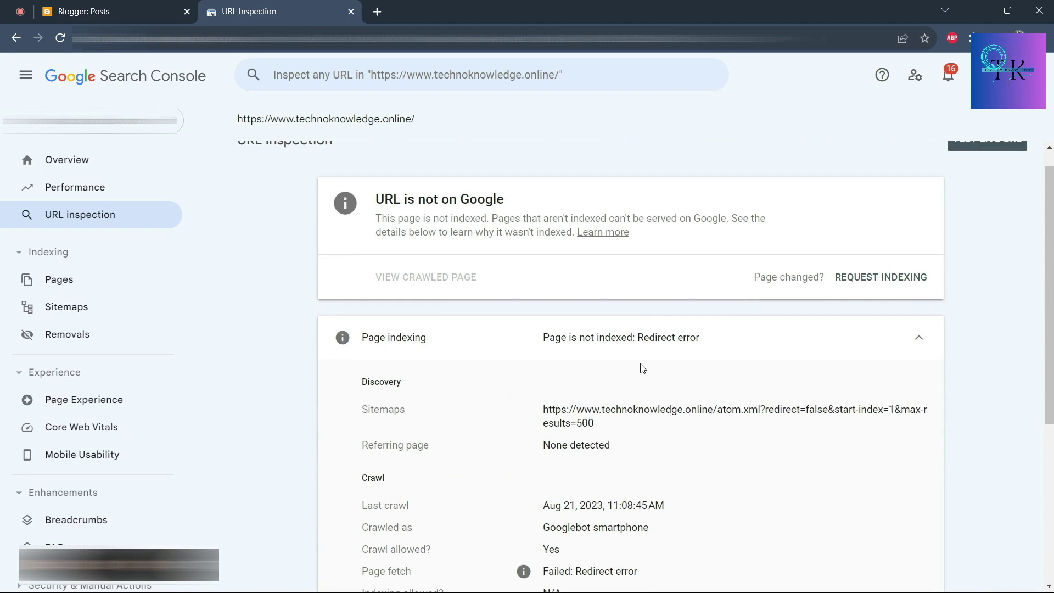
scroll(618, 364, "up", 1)
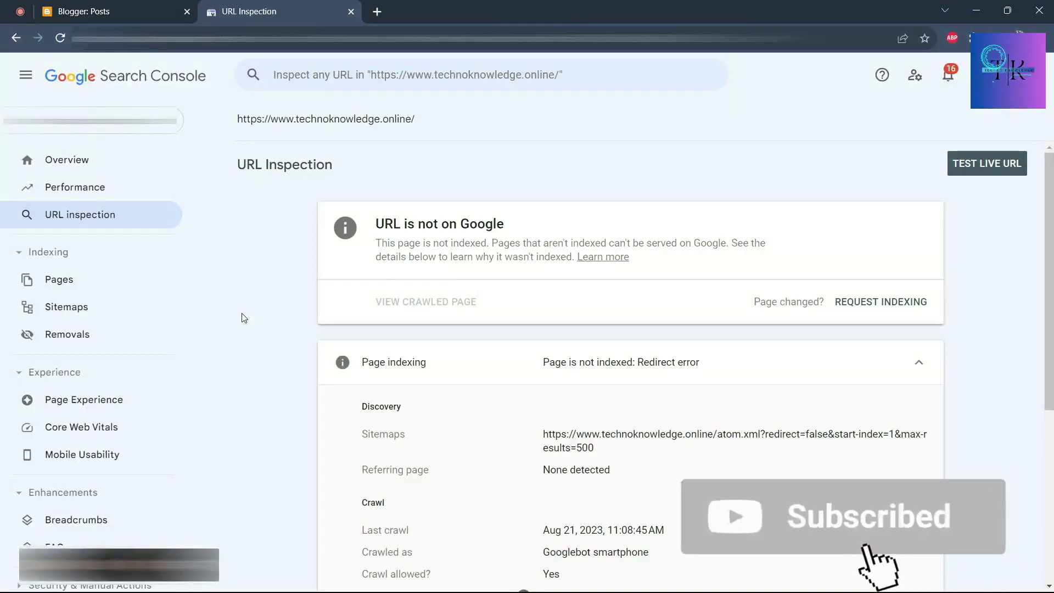
scroll(244, 318, "down", 3)
scroll(244, 318, "down", 2)
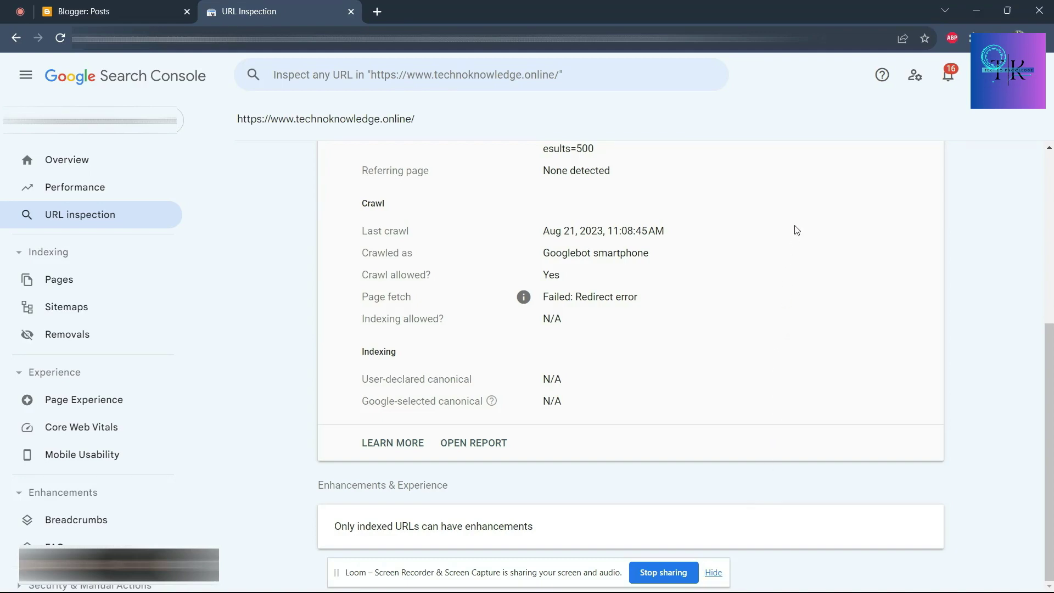
- Copy the Google Cloud service accounts link from the Notepad notes, open it in a new browser tab, and hide the screen-sharing notice
key("alt+Tab")
left_click(1013, 196)
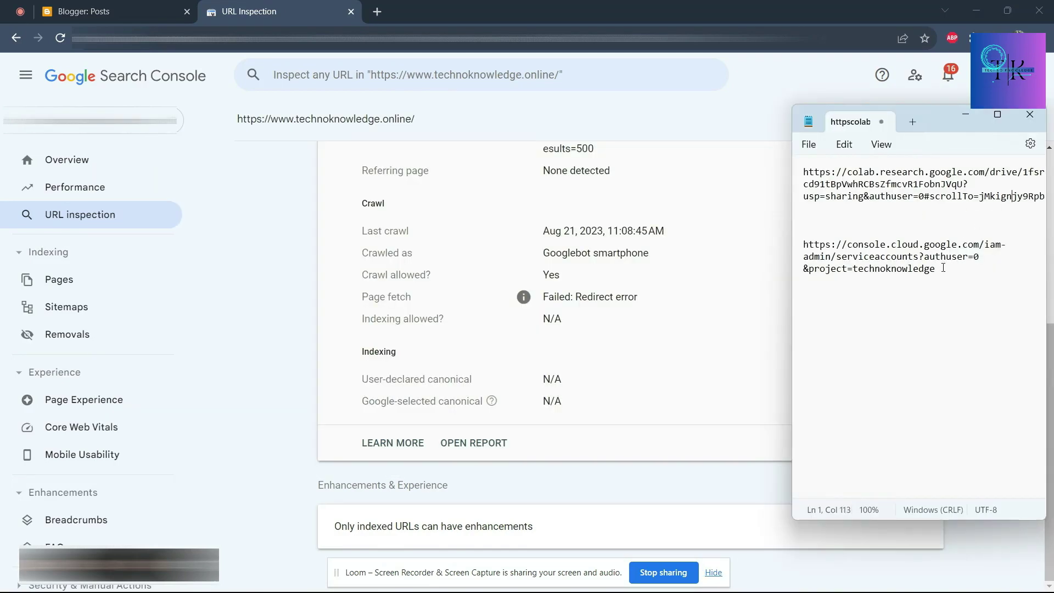
left_click_drag(943, 268, 779, 245)
key("ctrl+c")
left_click(731, 203)
left_click(377, 11)
key("ctrl+v")
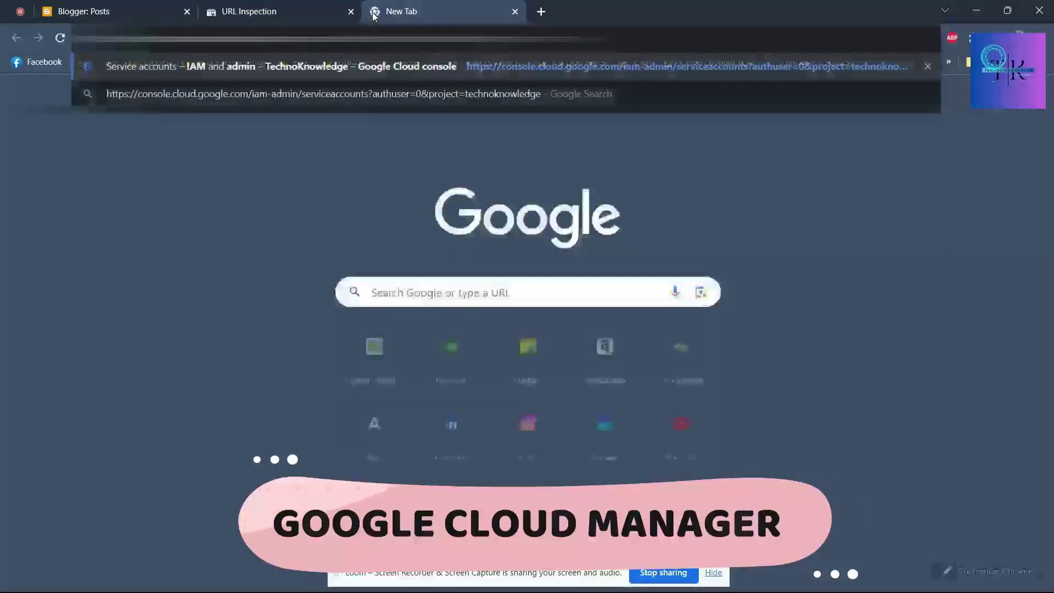
key("Return")
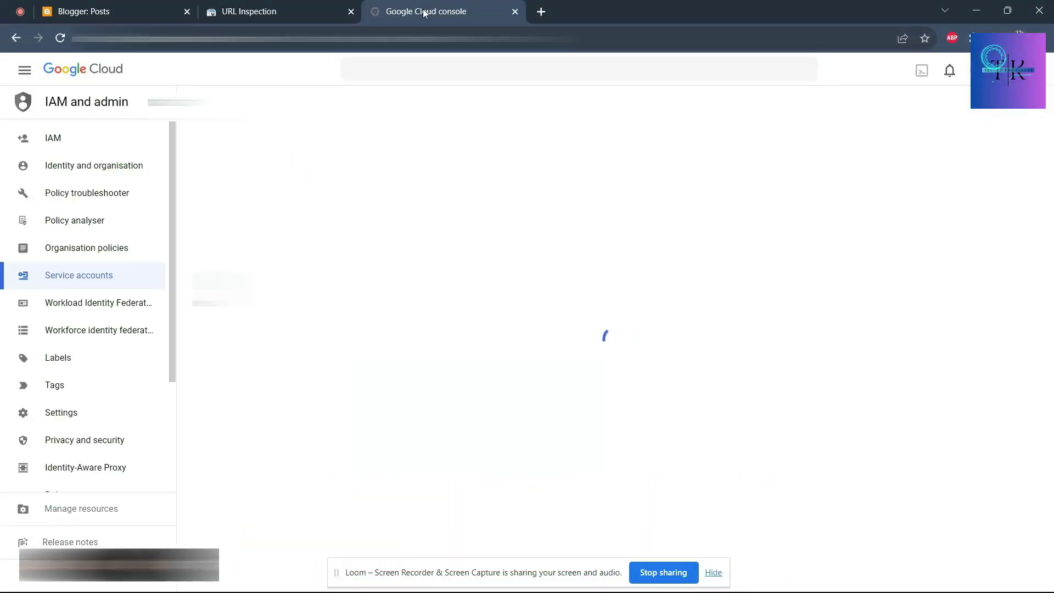
left_click(713, 572)
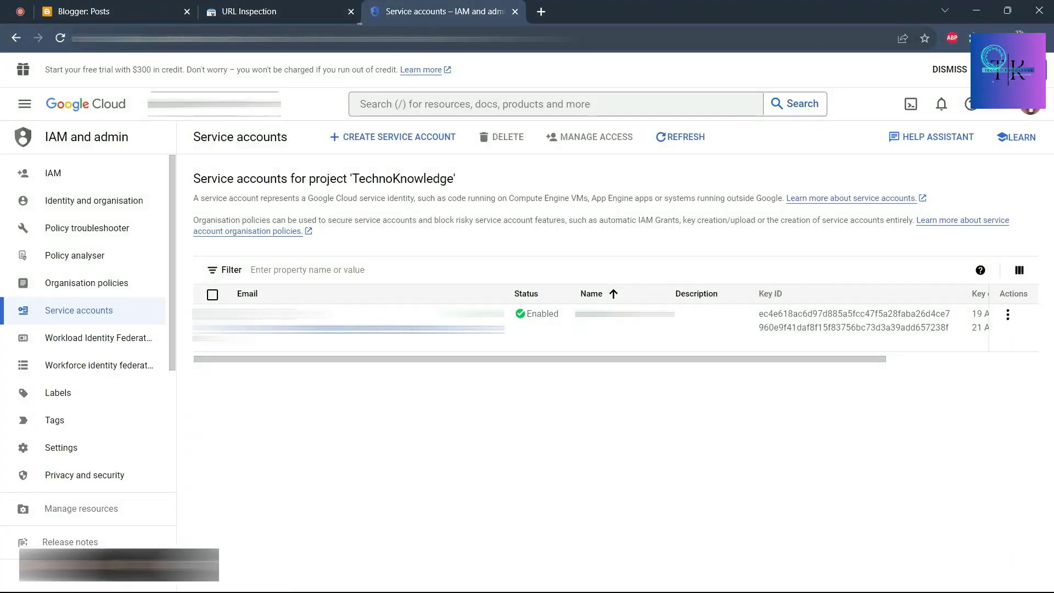
left_click_drag(579, 39, 213, 55)
key("BackSpace")
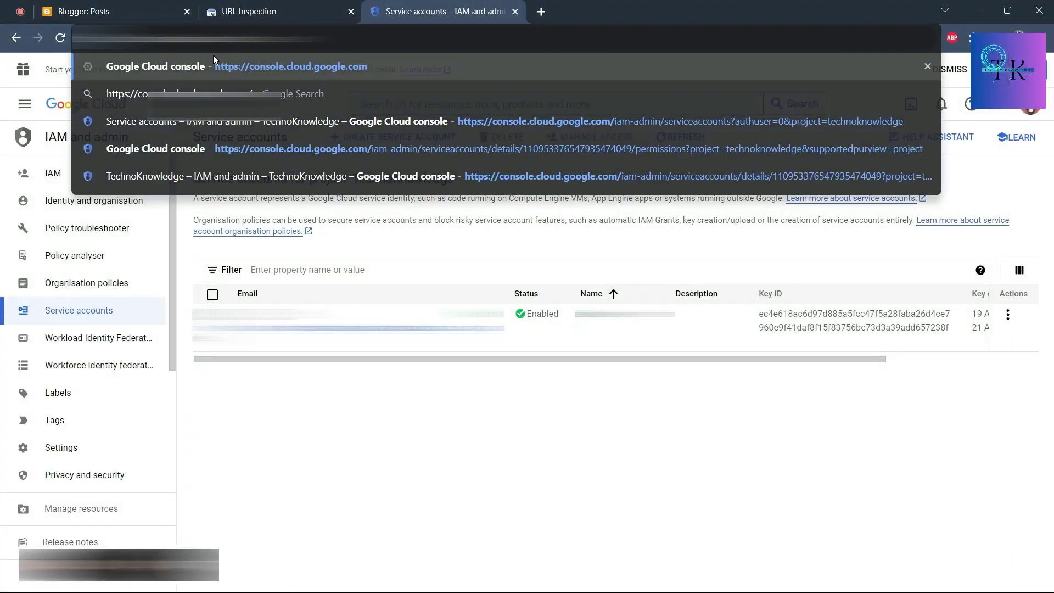
key("Return")
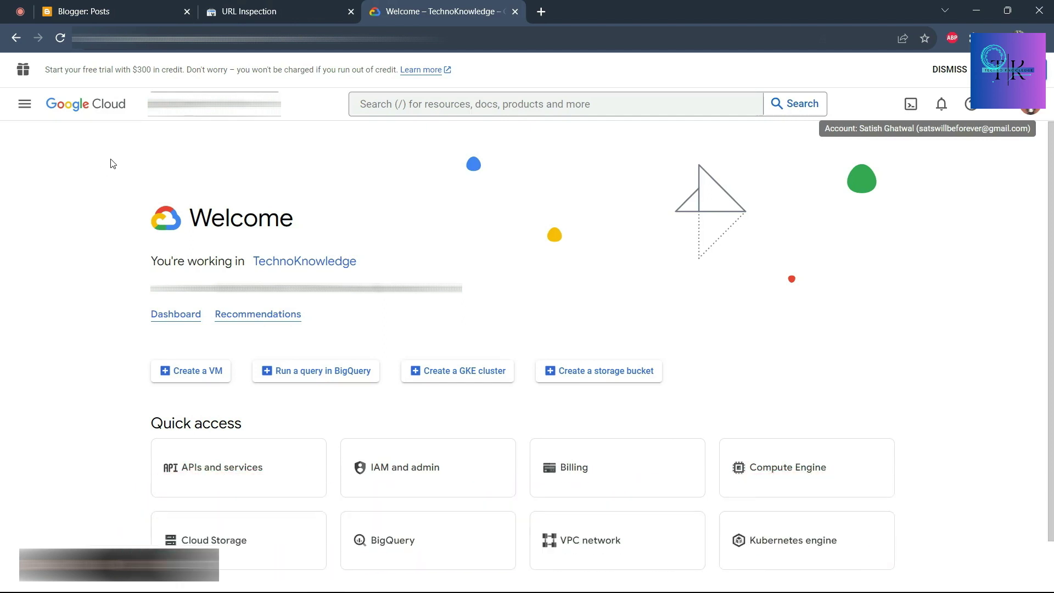
left_click(236, 11)
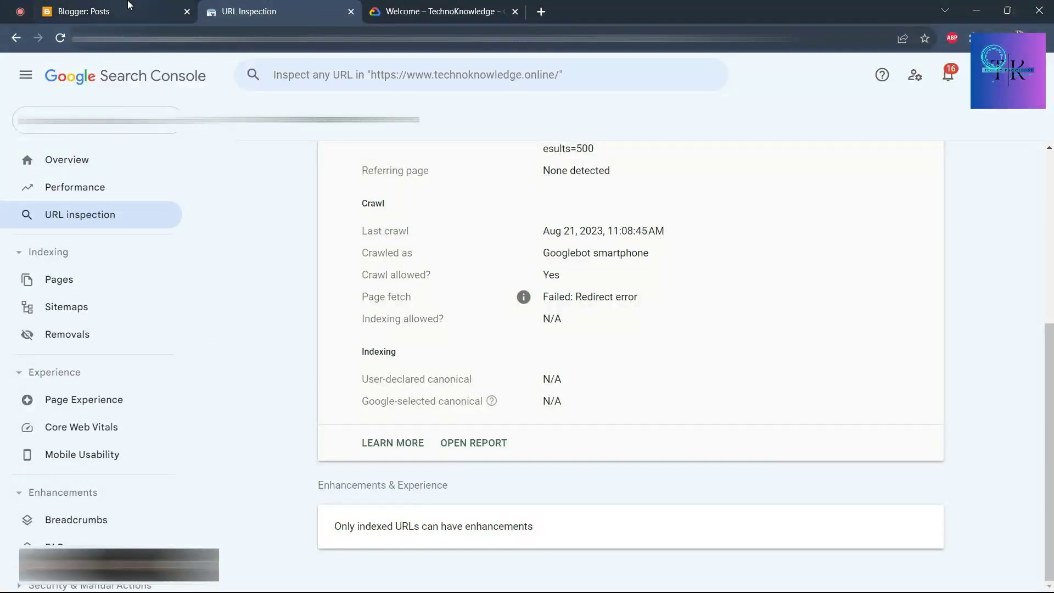
left_click(467, 4)
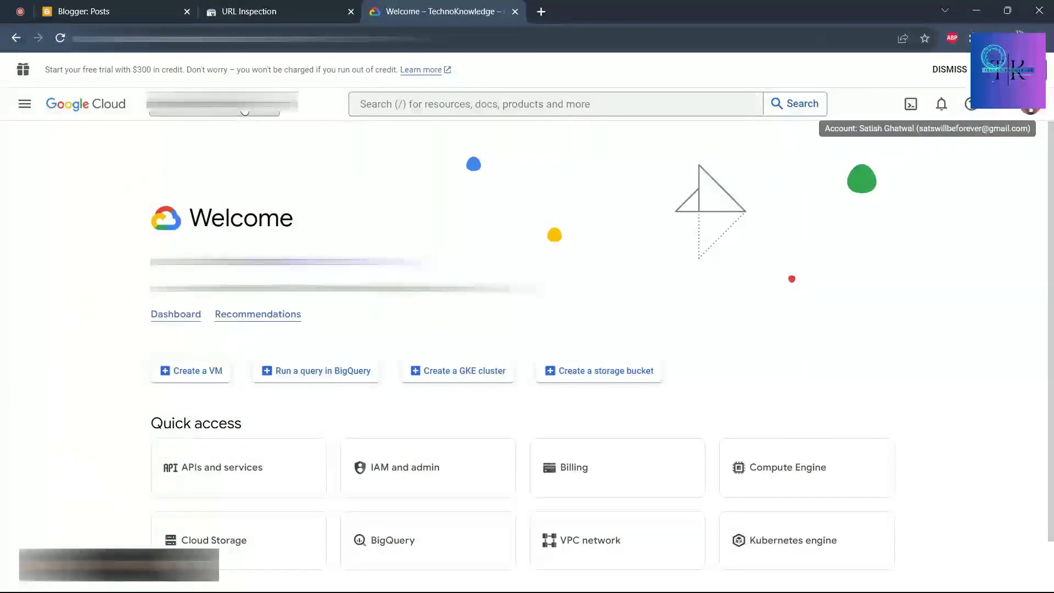
left_click(248, 110)
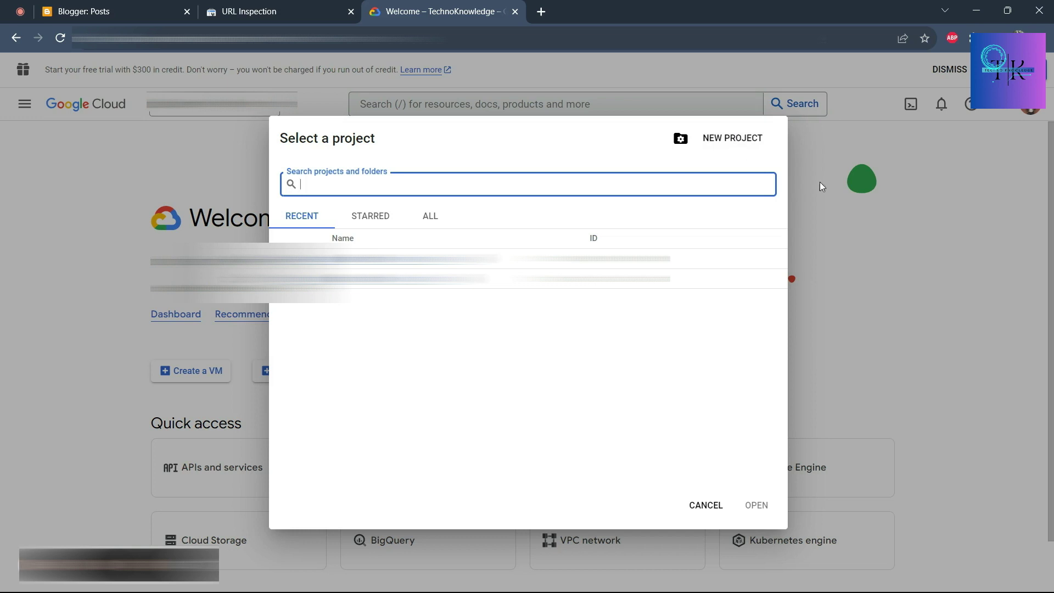
left_click(979, 210)
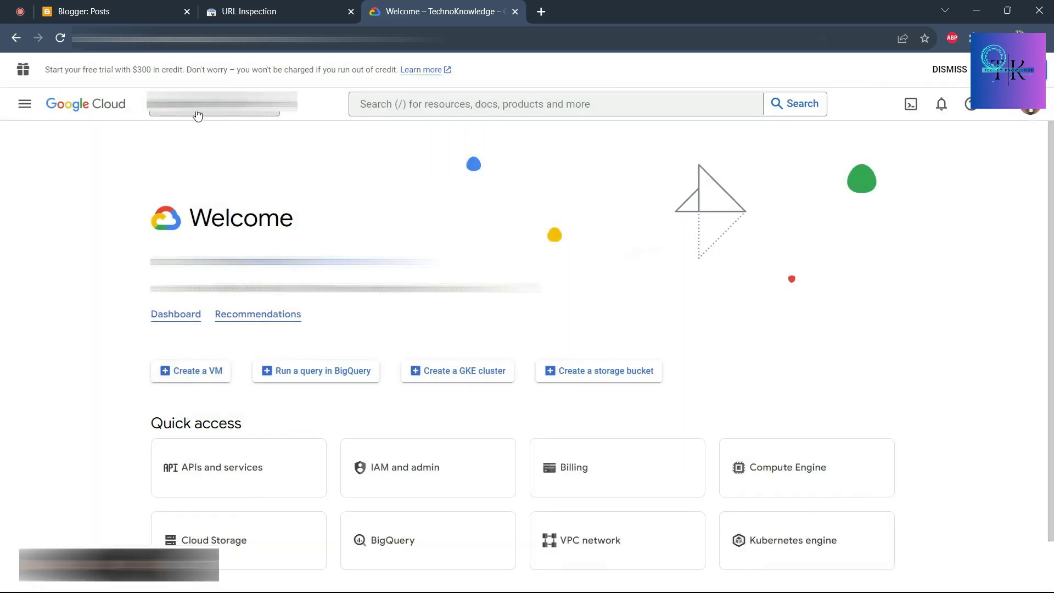
- Start a new project from the project picker and try to create it with the name XYZ
left_click(247, 111)
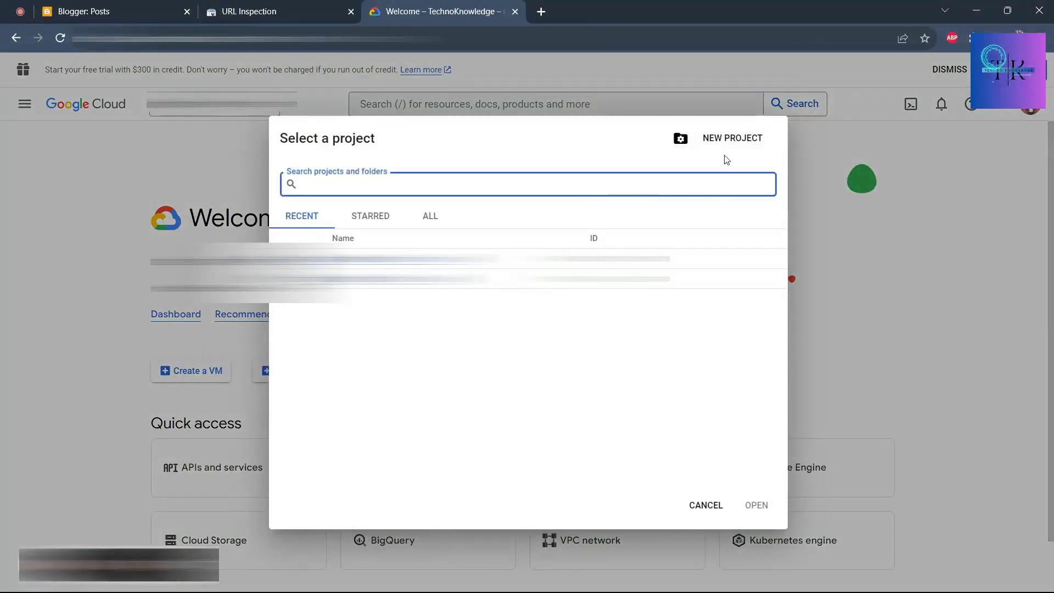
left_click(727, 139)
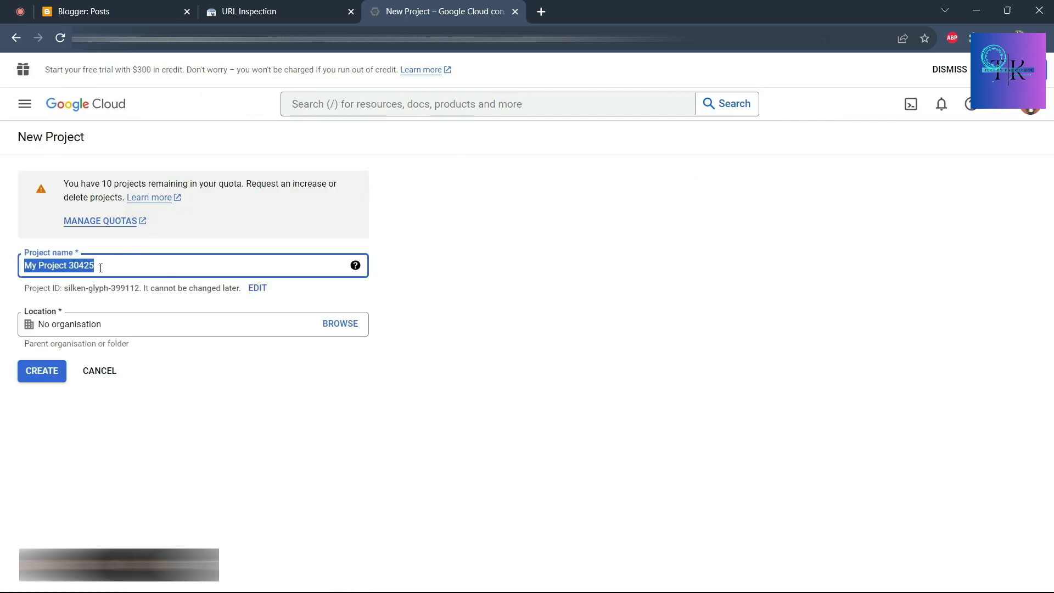
left_click_drag(101, 267, 16, 265)
type("XYZ")
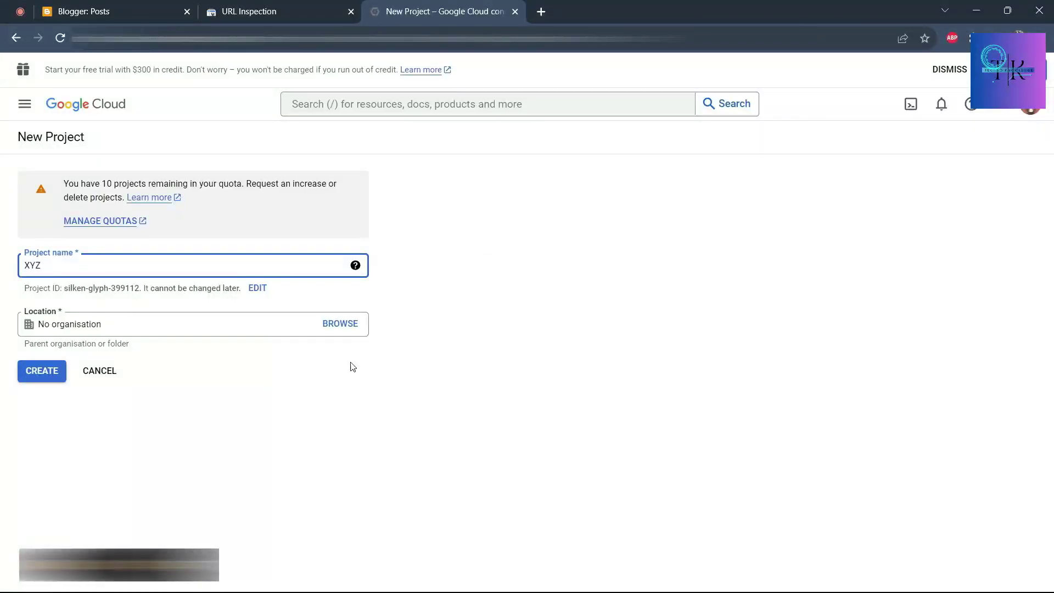
left_click(30, 371)
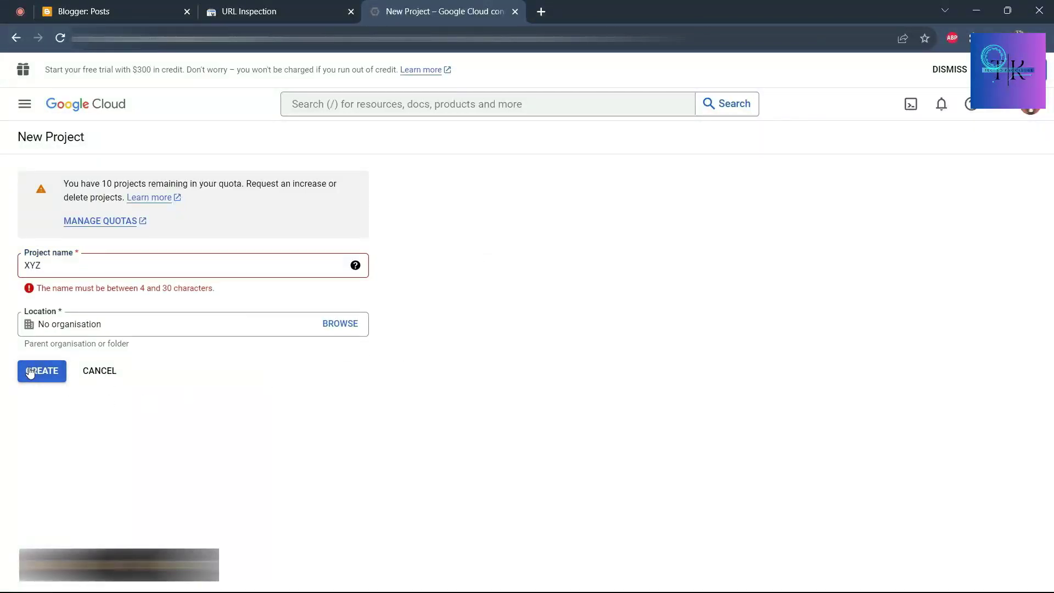
- Extend the project name to XYZsdjgvndfgv and create the project
left_click(57, 264)
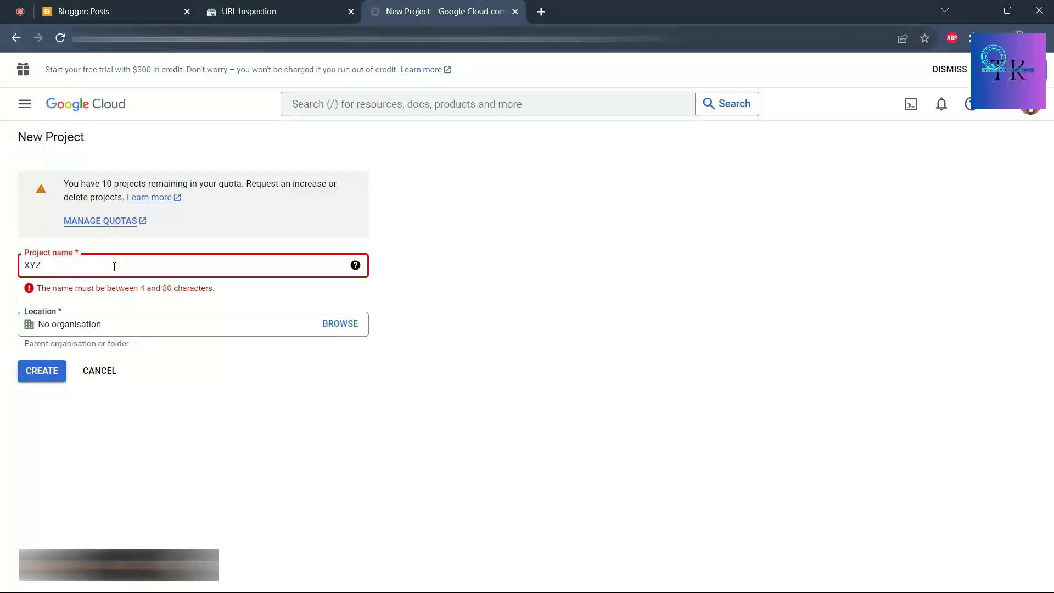
type("sdjgvndfgv")
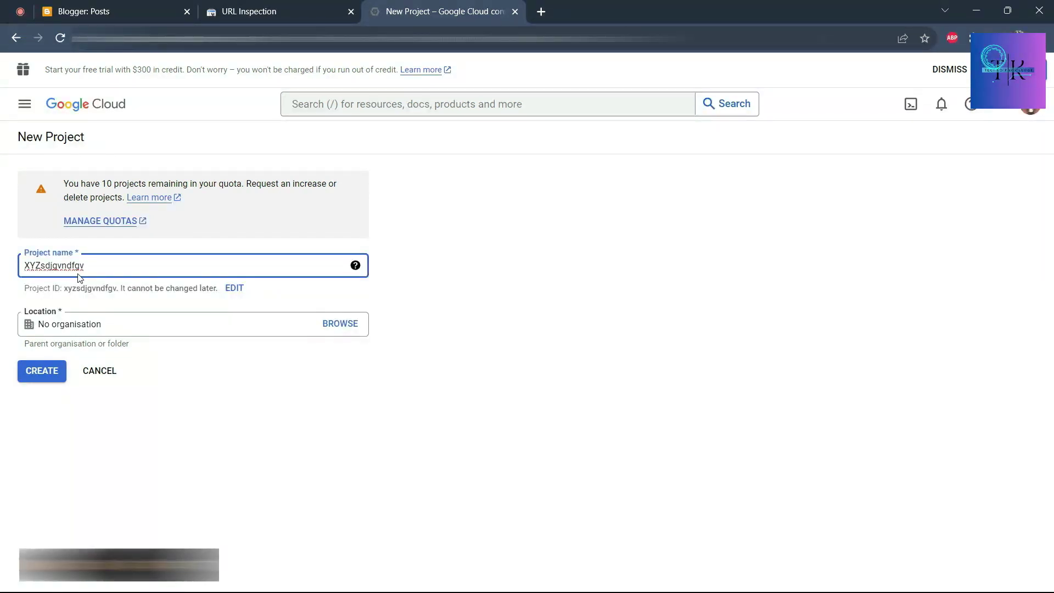
left_click(43, 372)
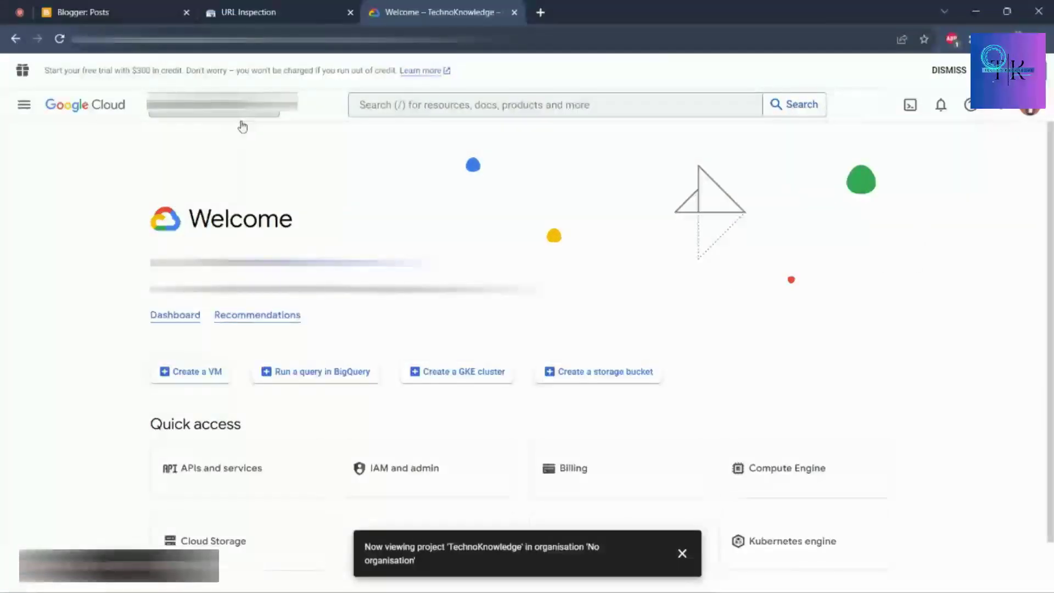
- Switch the console to the XYZsdjgvndfgv project, then reopen the project picker and cancel it
left_click(266, 114)
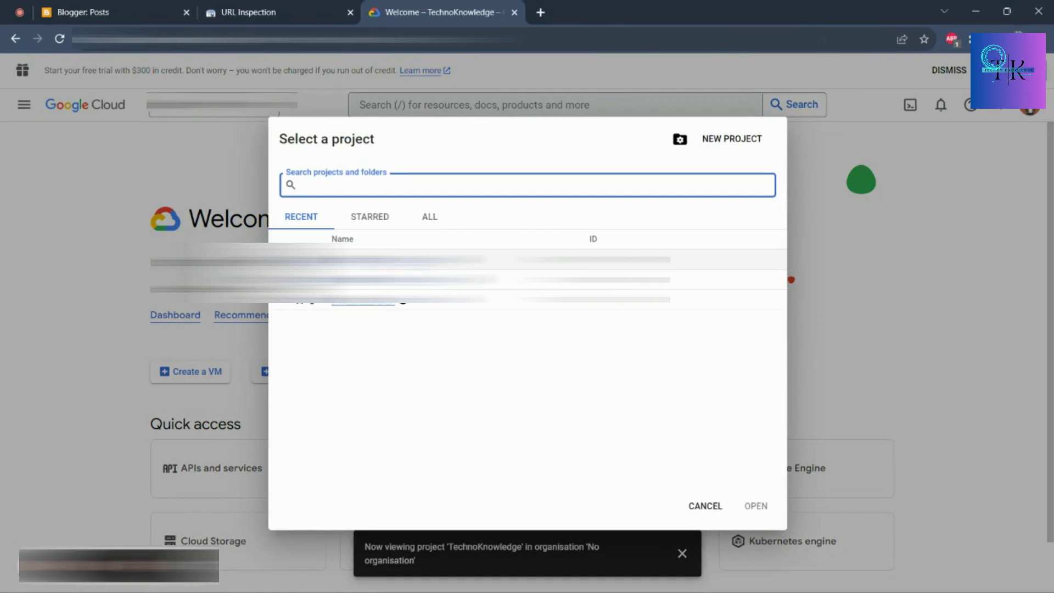
left_click(360, 260)
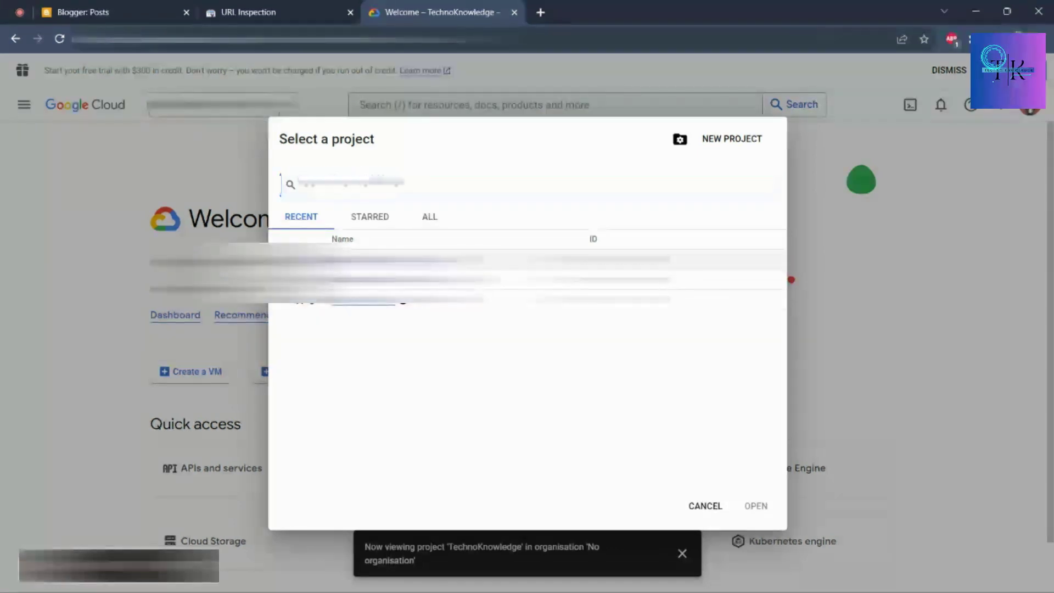
left_click(191, 114)
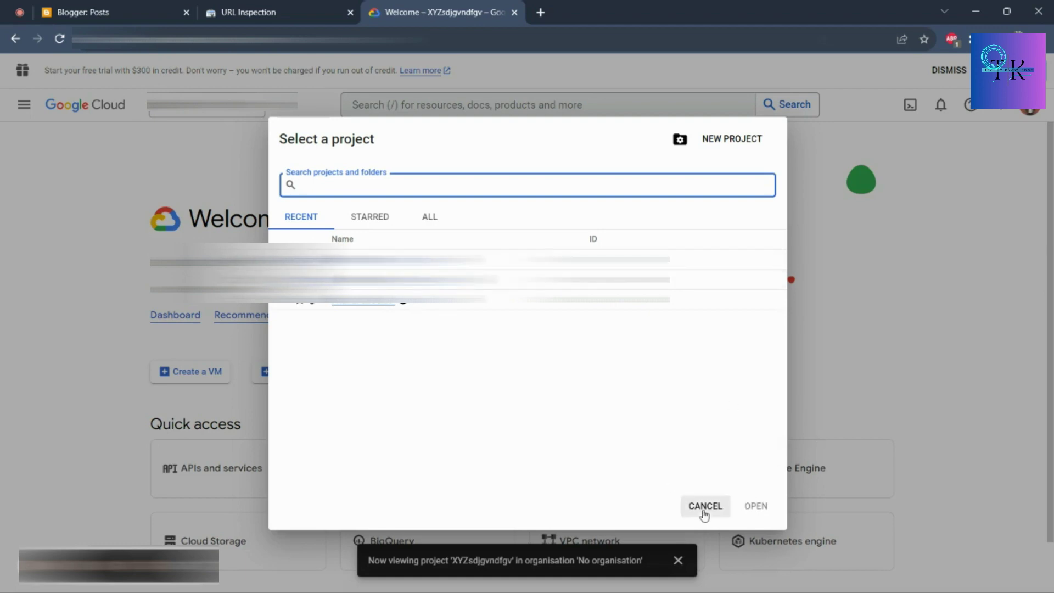
left_click(705, 506)
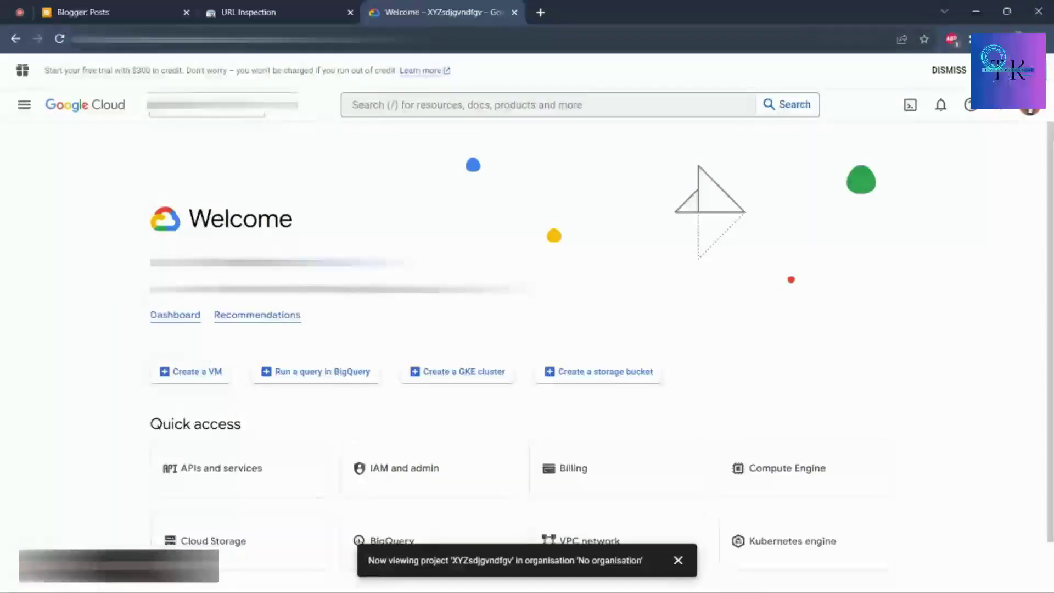
- Open the Service accounts page under IAM and admin for the XYZsdjgvndfgv project
left_click(23, 106)
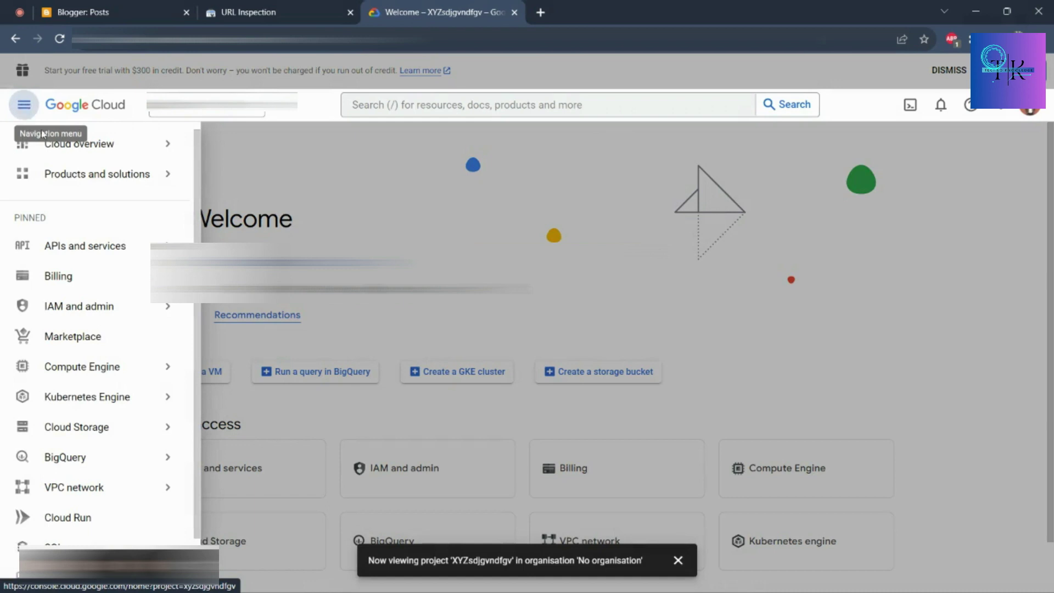
mouse_move(86, 312)
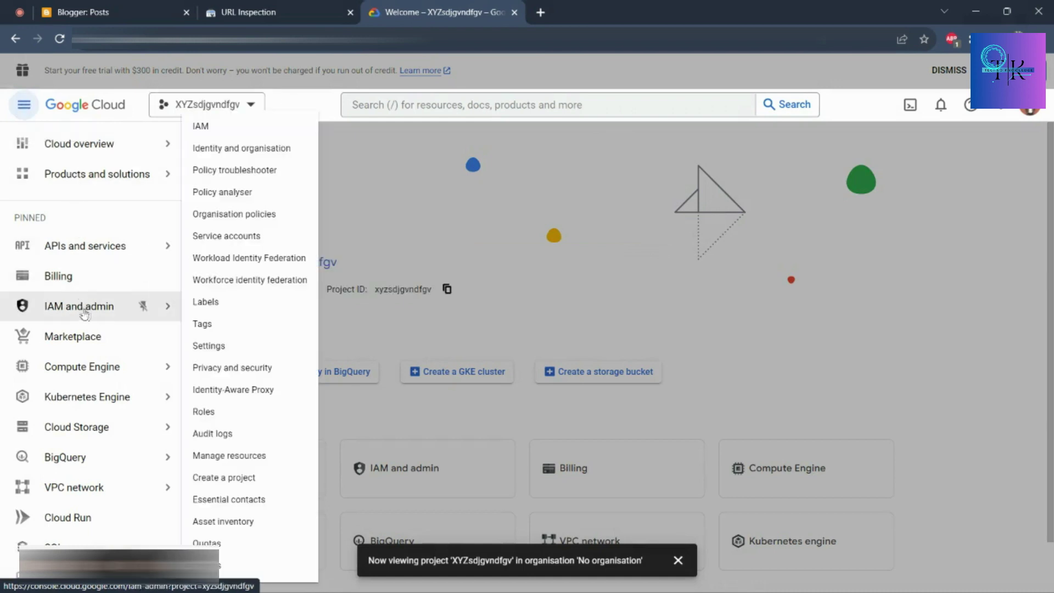
mouse_move(80, 248)
left_click(237, 237)
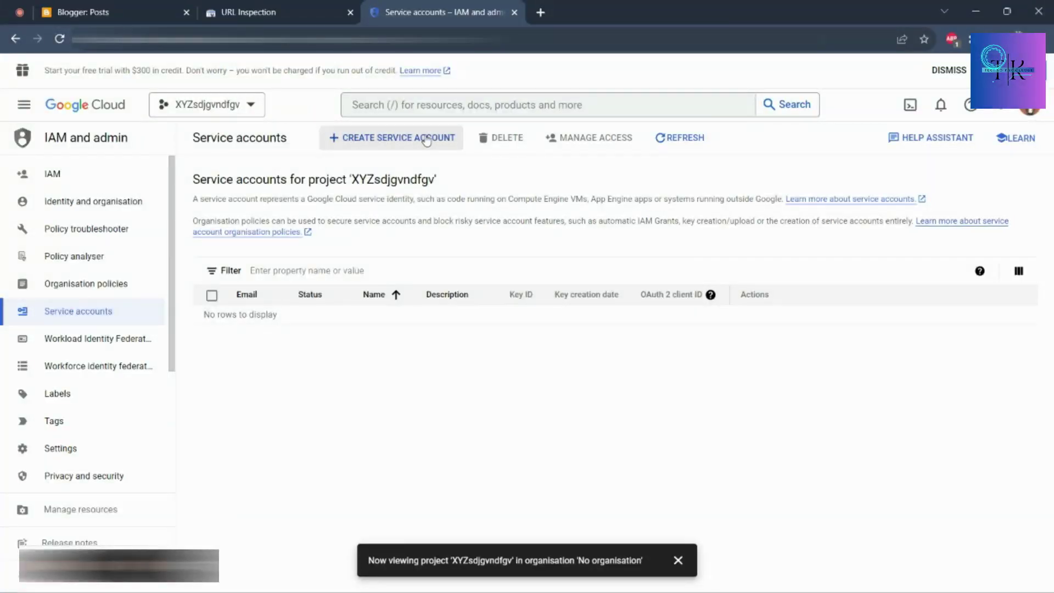
- Start a new service account and name it Technoknowledge2
left_click(388, 139)
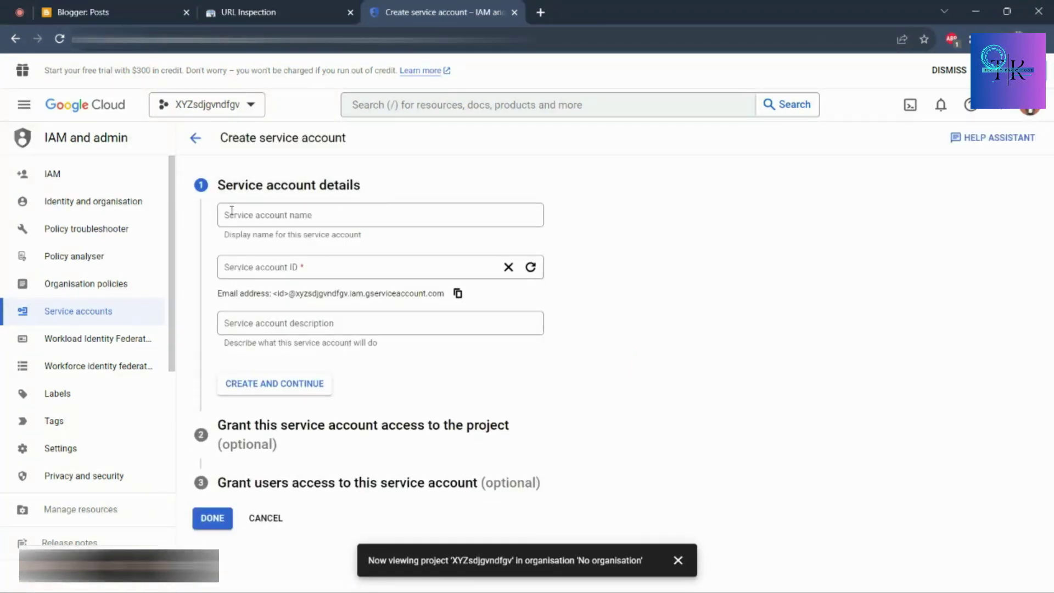
left_click(260, 213)
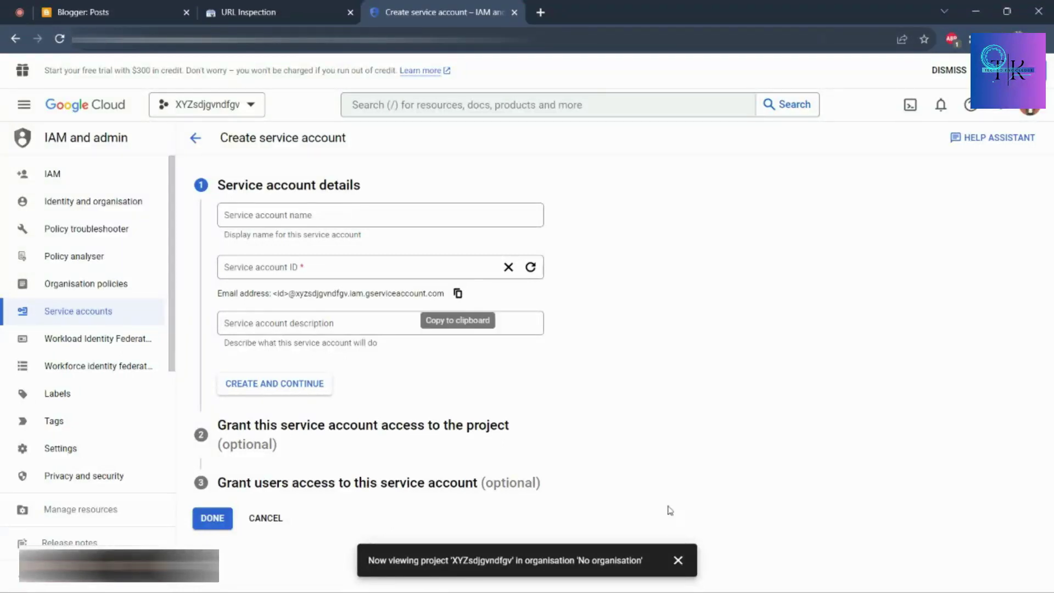
left_click(678, 560)
left_click(343, 217)
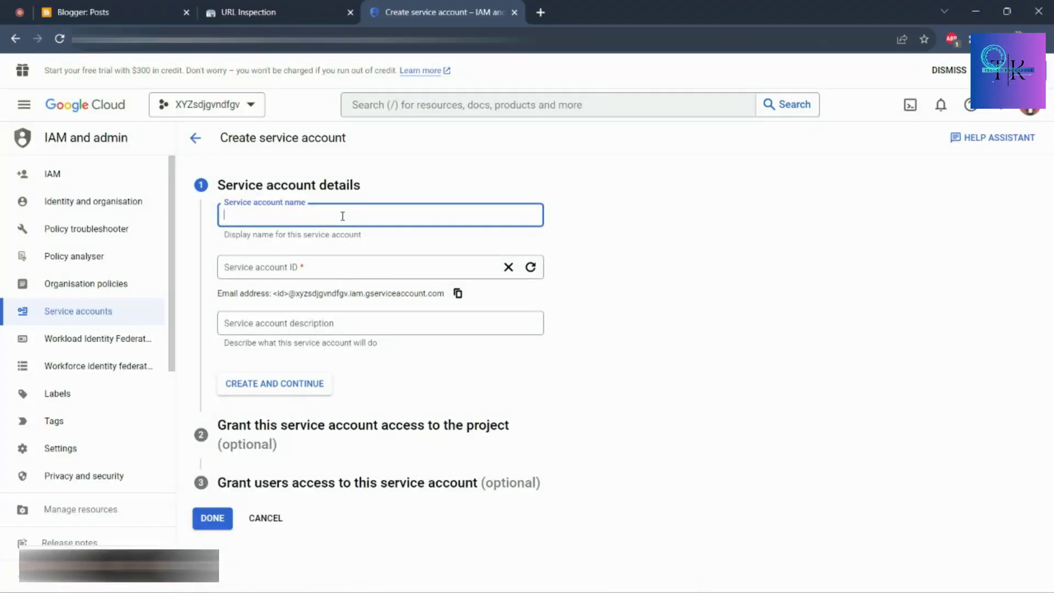
type("Techno")
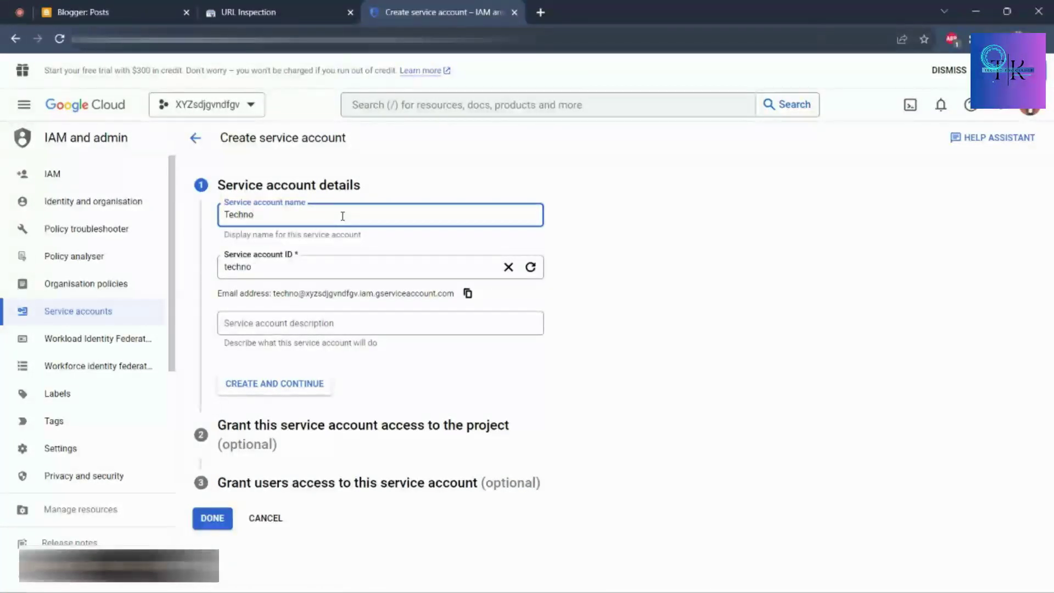
type("knowledge2")
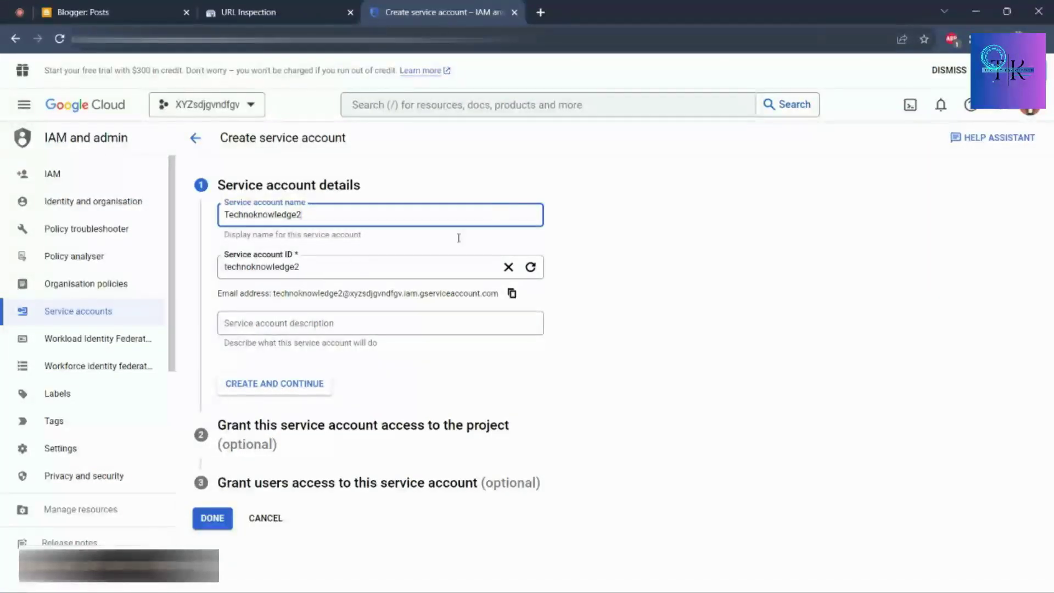
left_click_drag(319, 211, 212, 219)
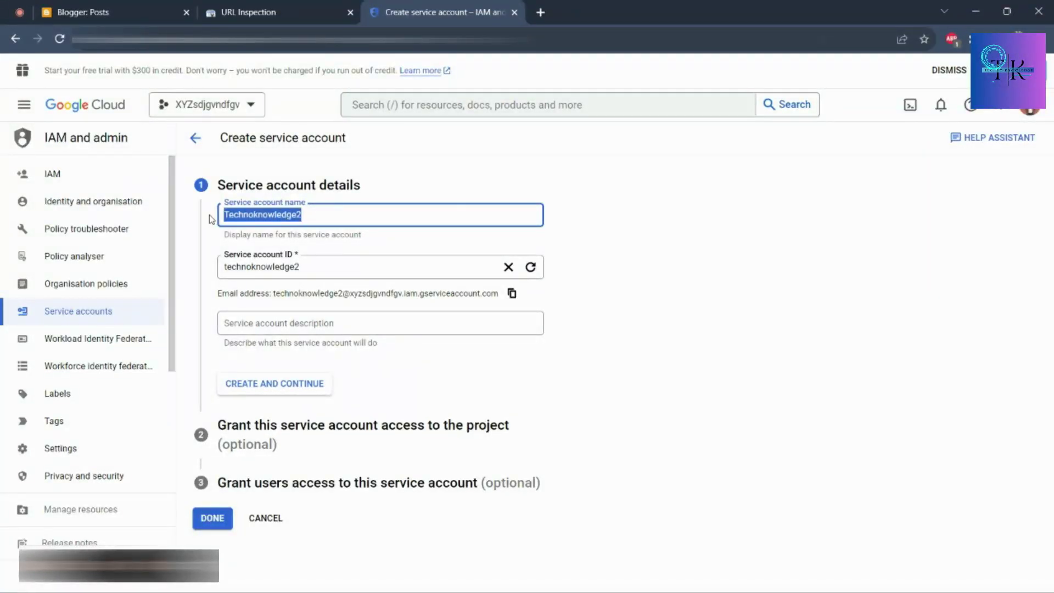
left_click(324, 212)
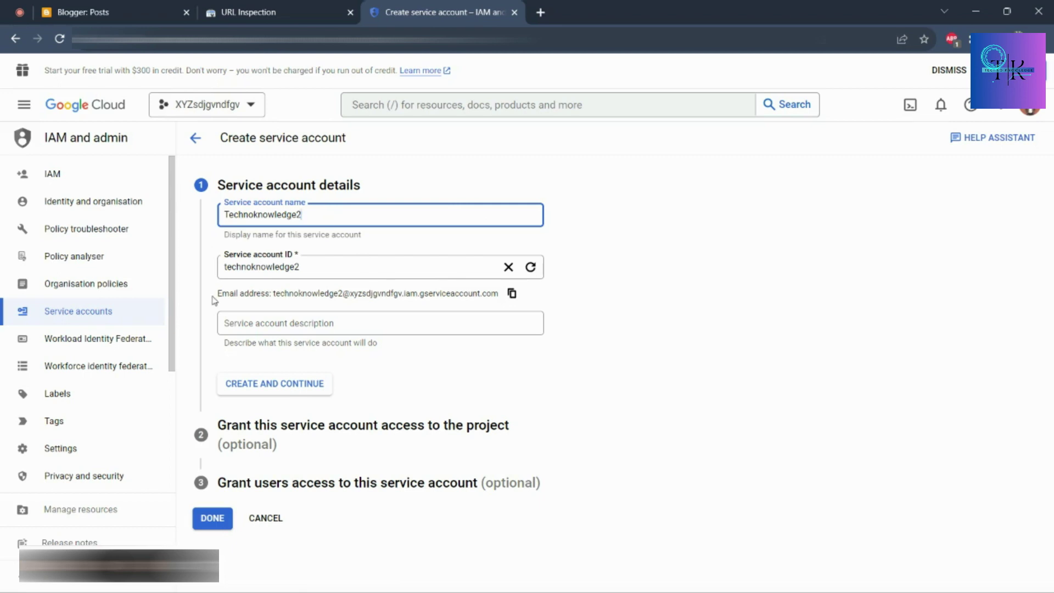
- Copy the new service account's email address, paste it into the Notepad notes, and return to the browser
left_click_drag(214, 299, 510, 292)
left_click(628, 295)
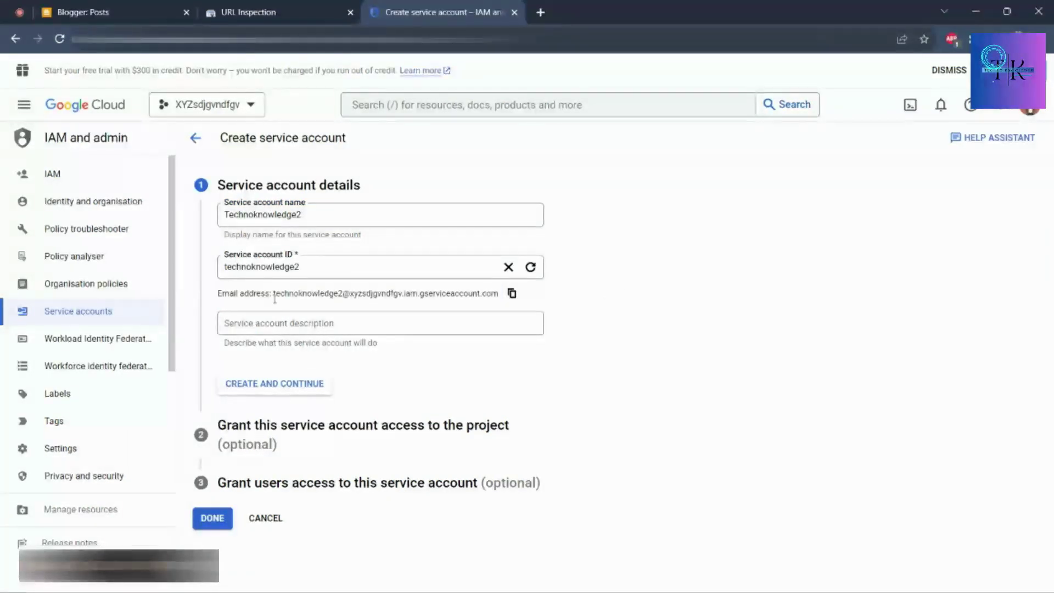
left_click_drag(273, 294, 510, 292)
left_click(596, 285)
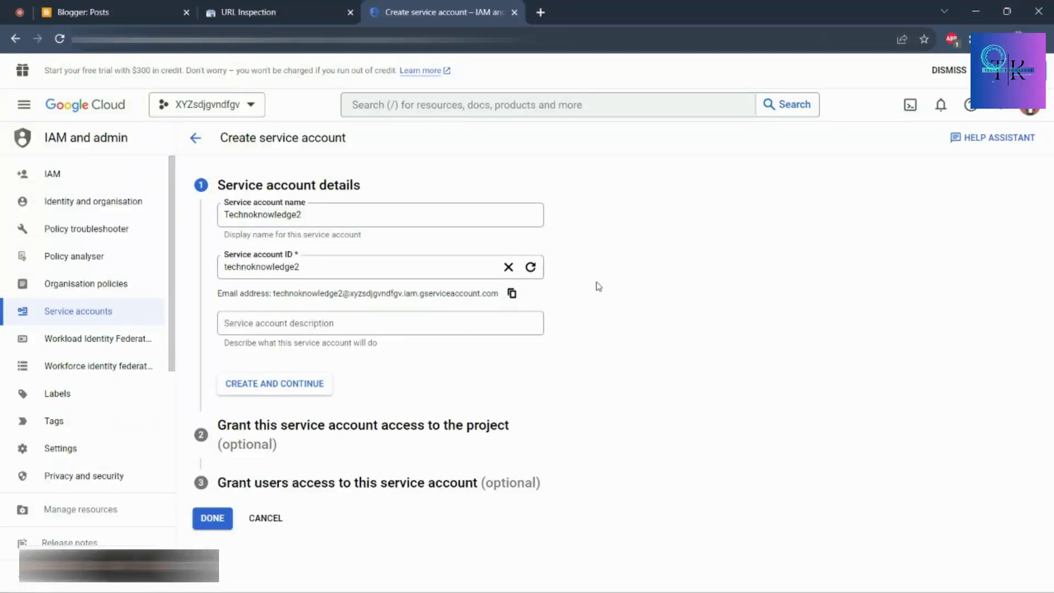
left_click(512, 295)
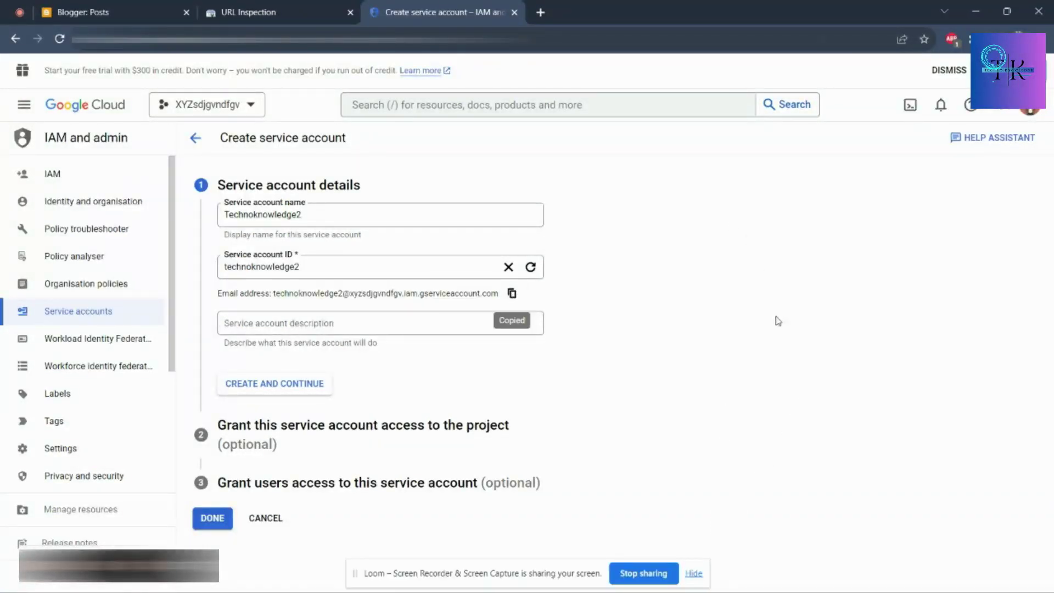
key("alt+Tab")
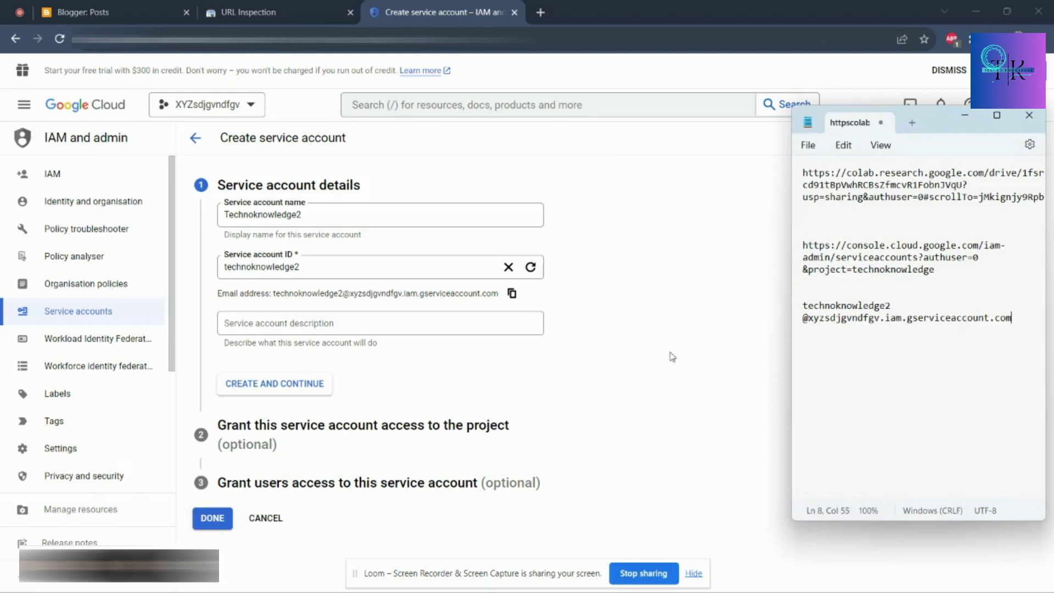
key("alt+Tab")
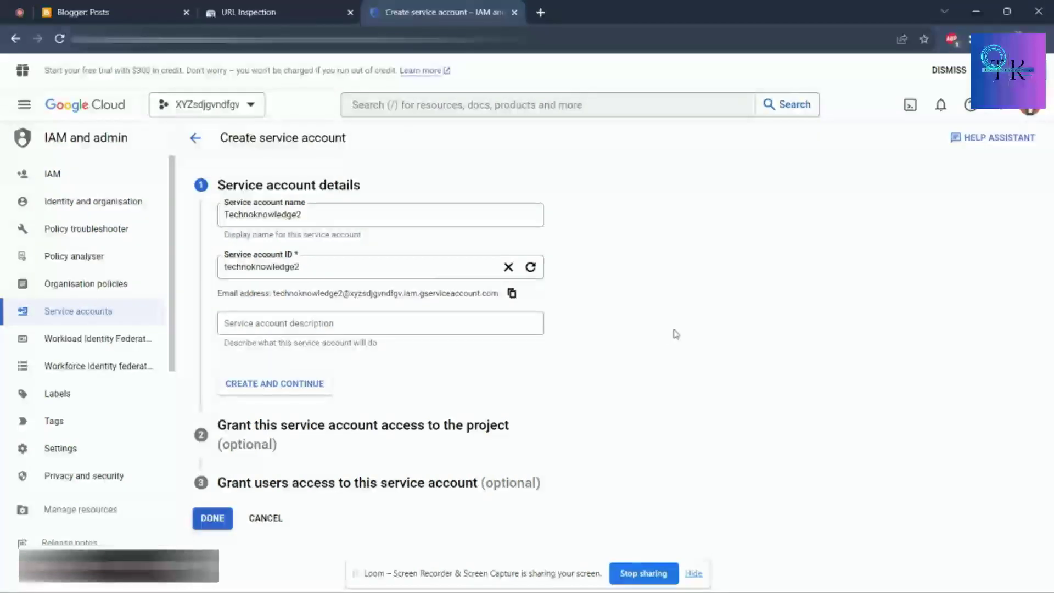
- Create the service account with its description left blank and continue to the project access settings
left_click(263, 324)
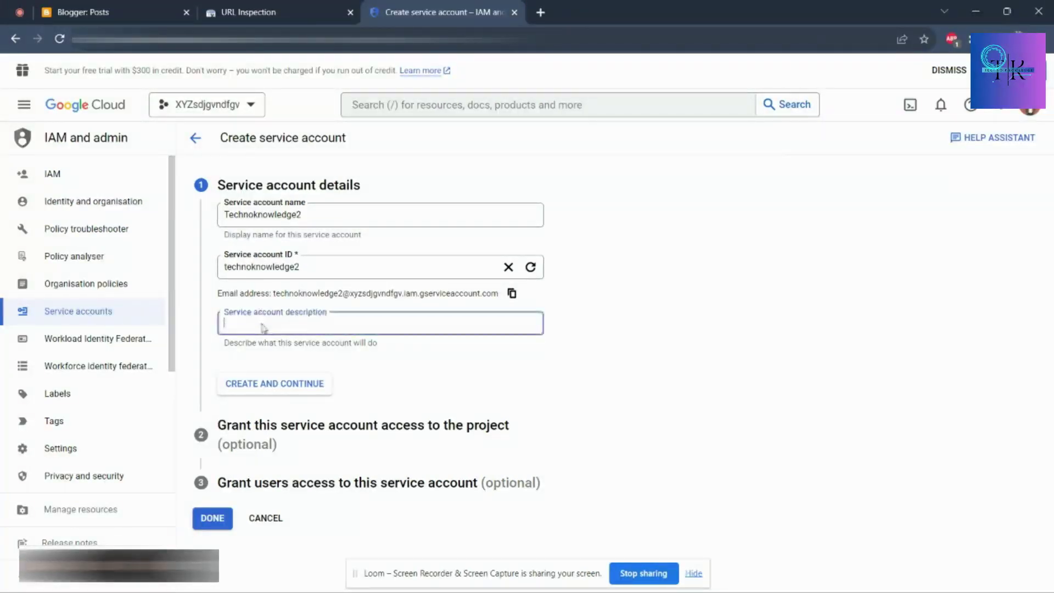
left_click(719, 362)
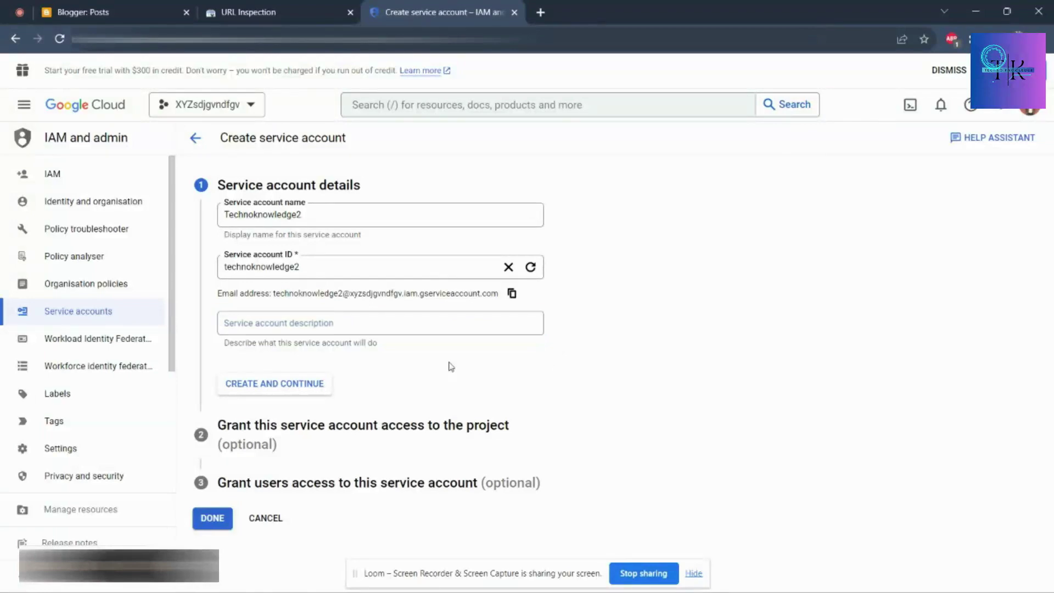
left_click(270, 387)
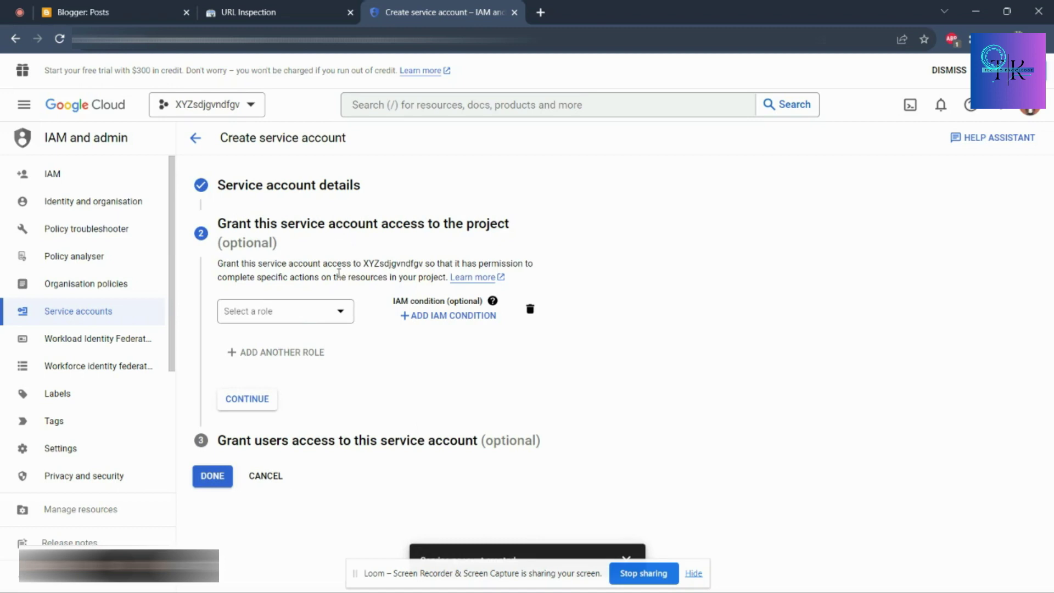
- Grant the service account the Owner role on the project and finish without assigning any user or admin roles
left_click(336, 318)
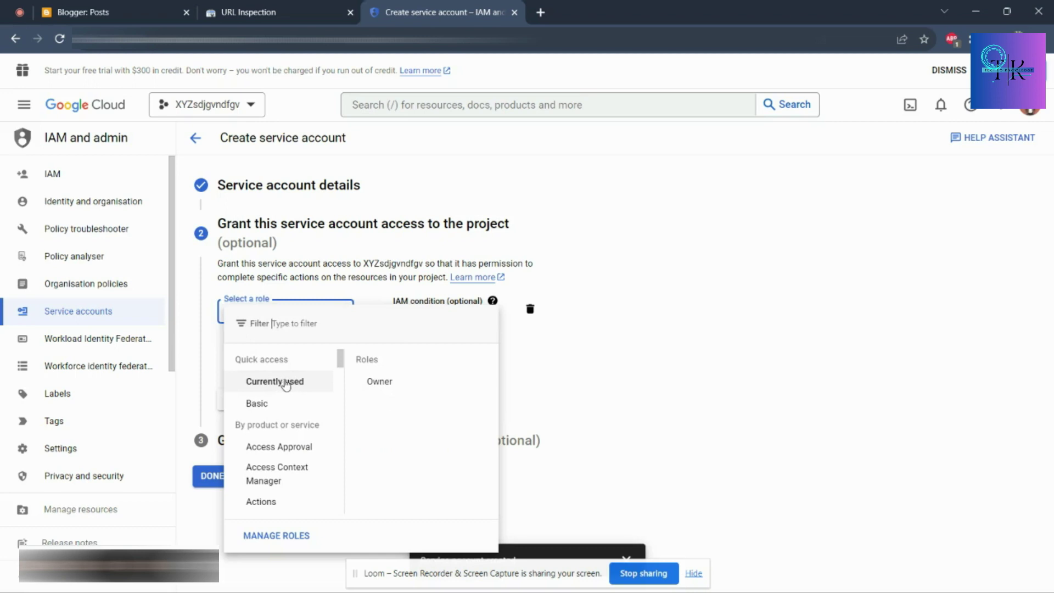
left_click(383, 382)
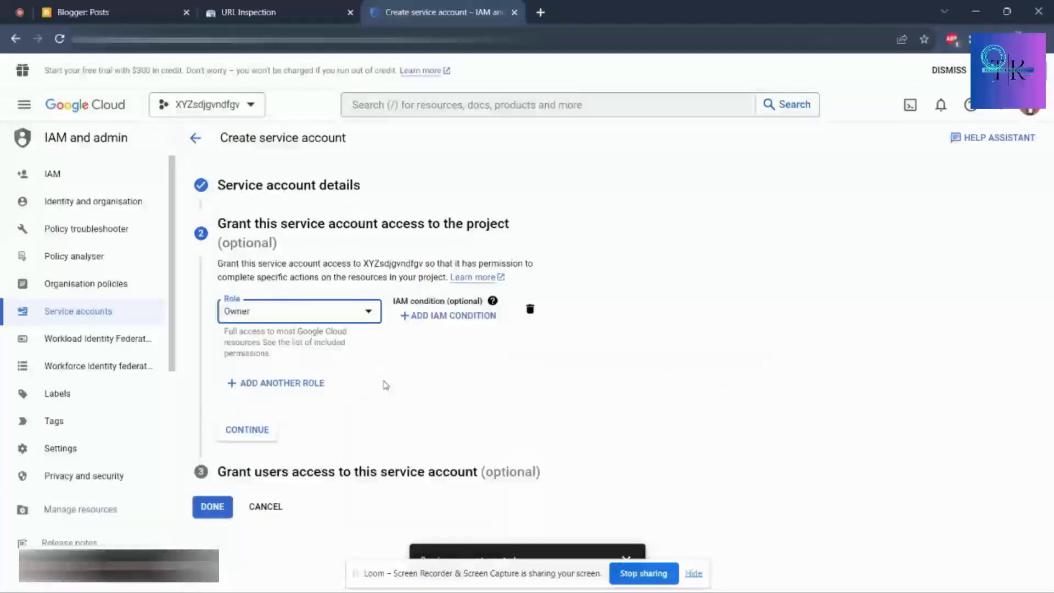
left_click(249, 432)
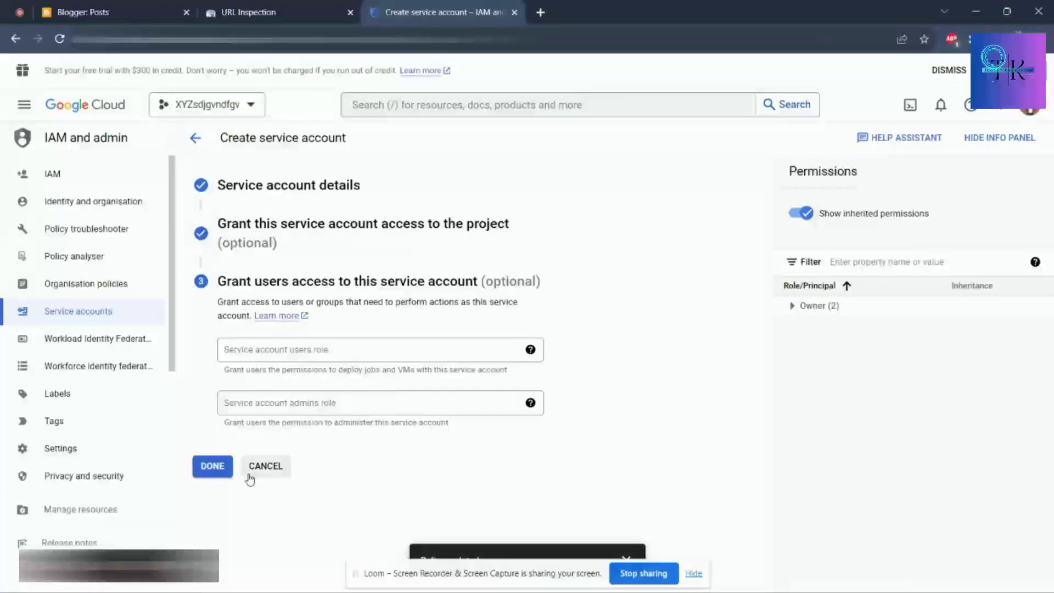
left_click(219, 469)
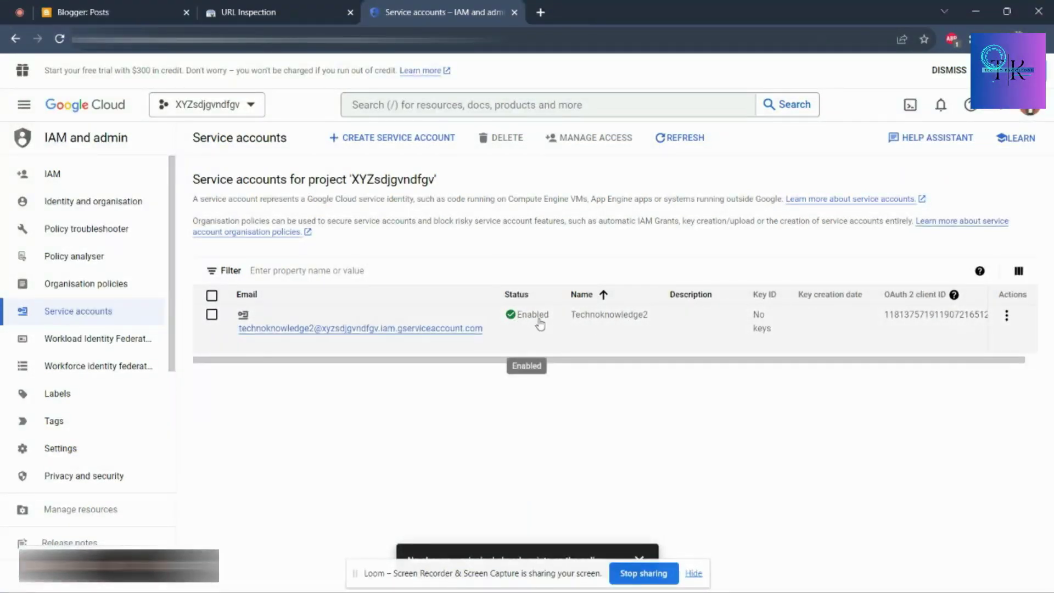
- Create a new private key of type JSON for the Technoknowledge2 service account and close the download notice
left_click(1007, 316)
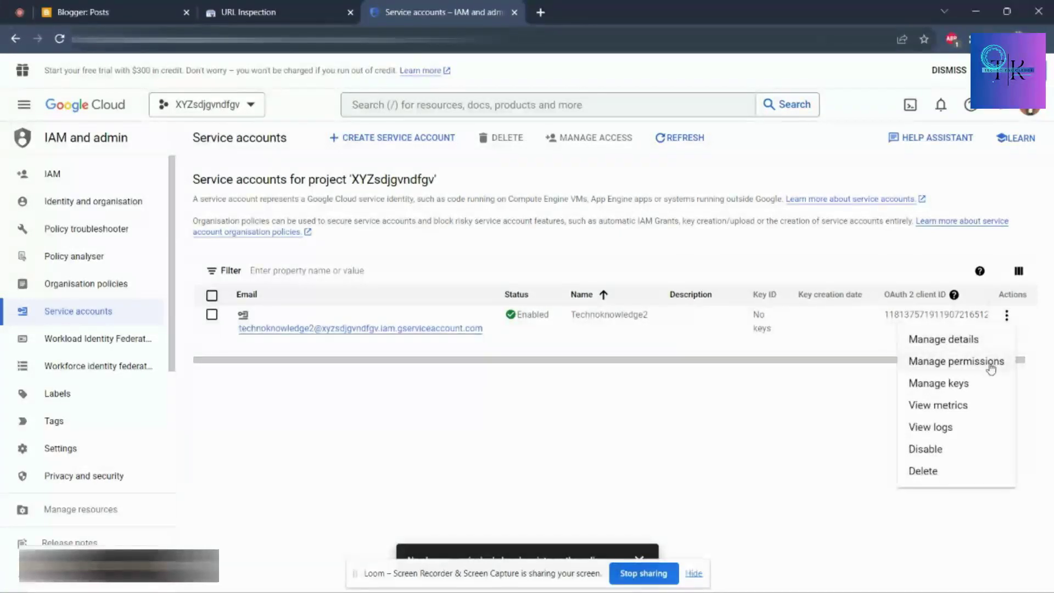
left_click(964, 384)
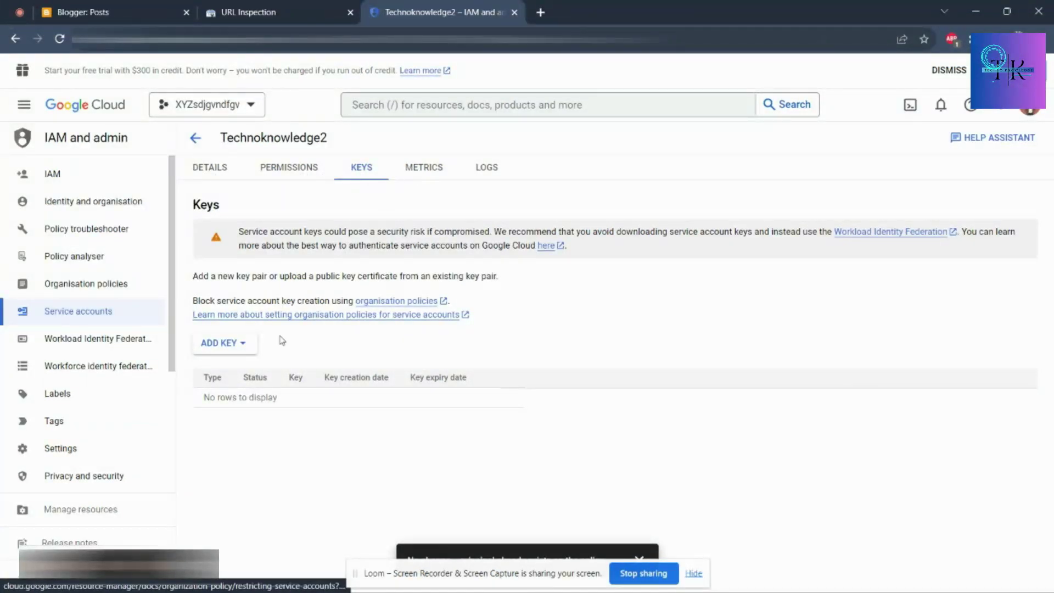
left_click(225, 347)
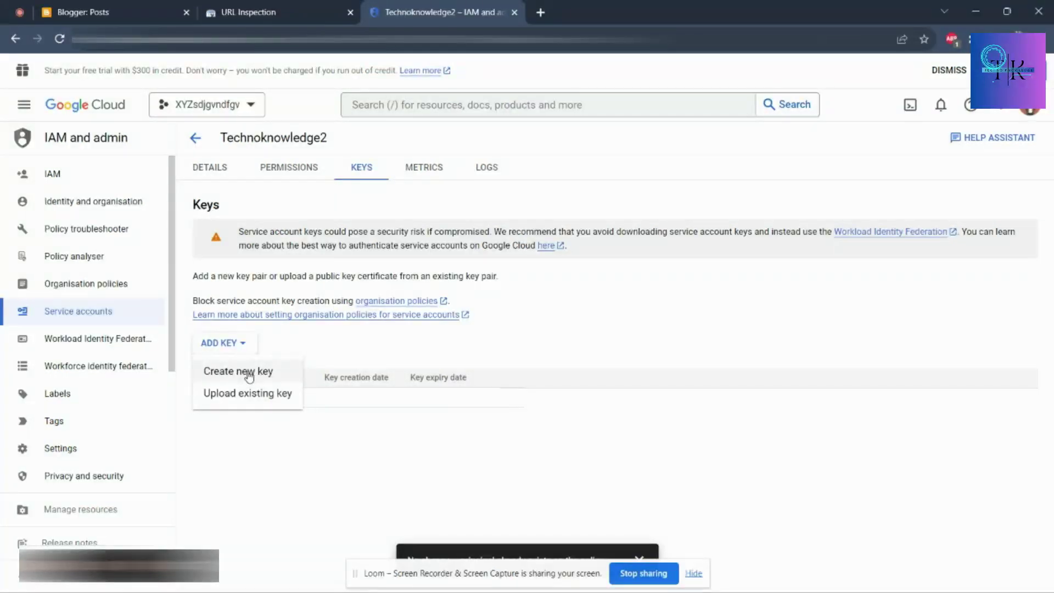
left_click(405, 352)
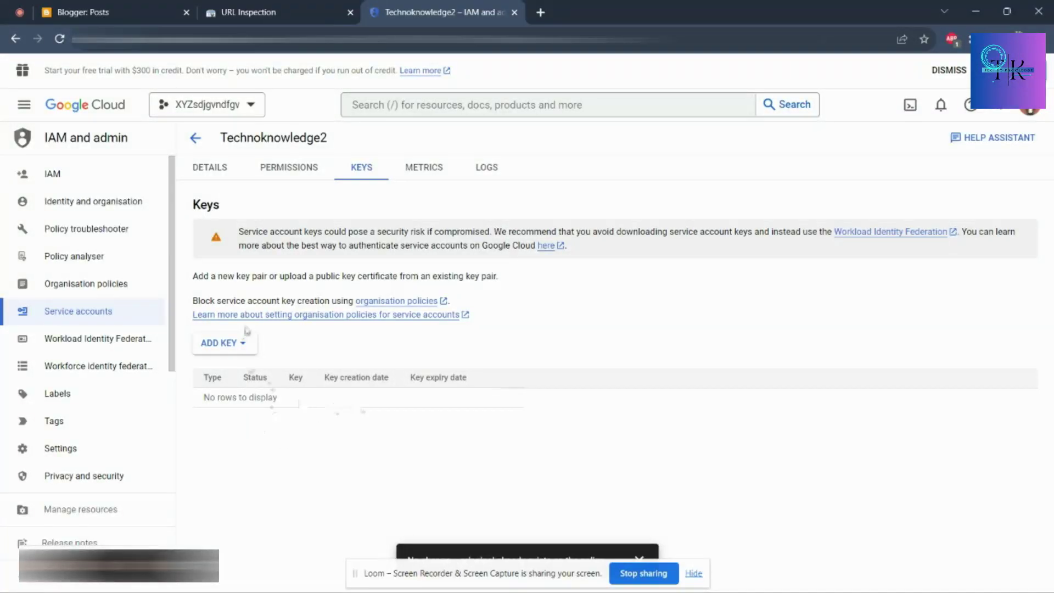
left_click(238, 346)
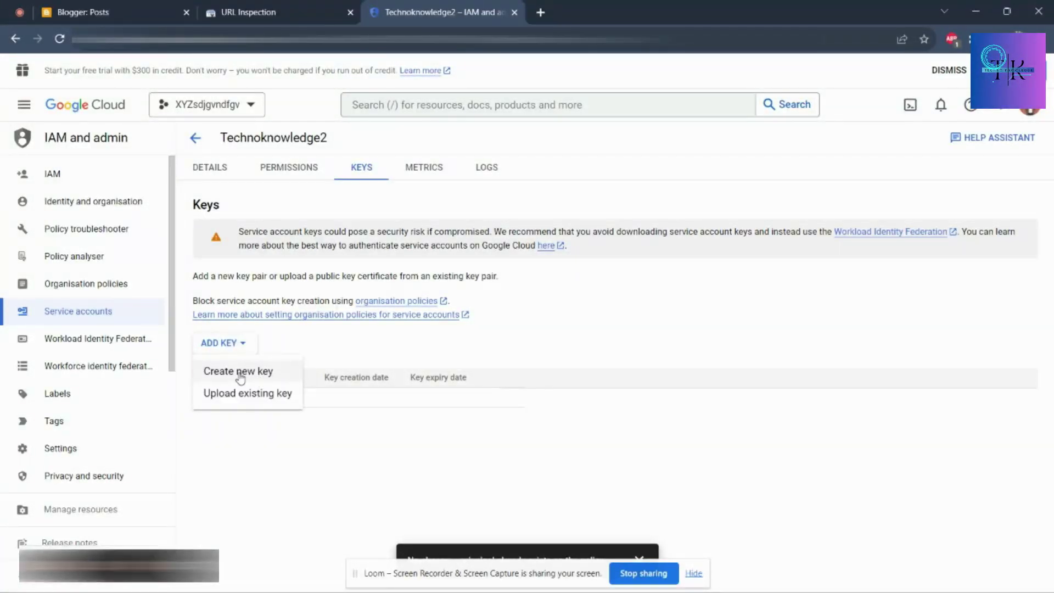
left_click(240, 376)
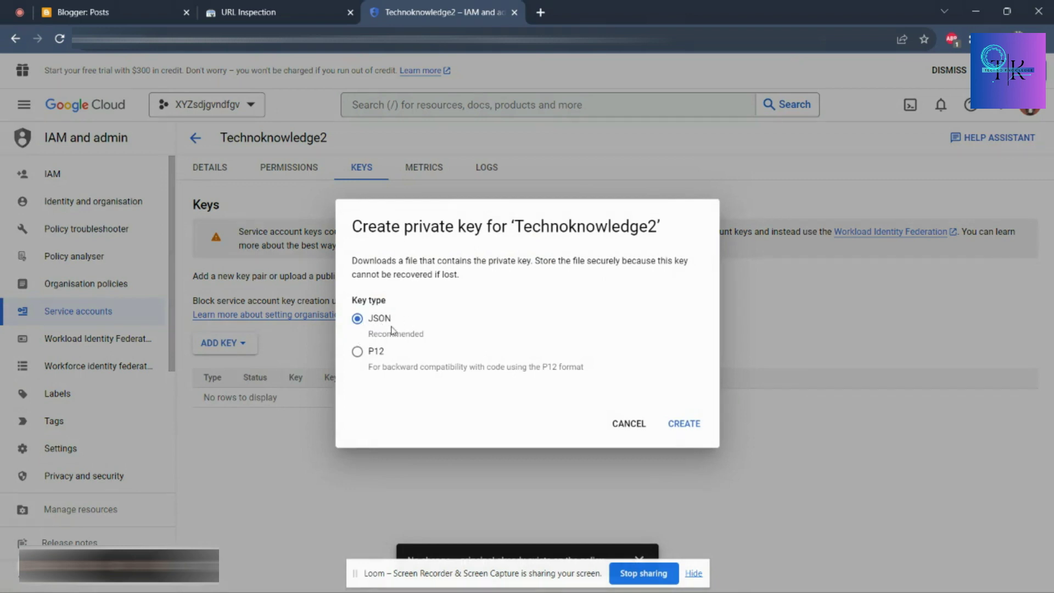
left_click(681, 423)
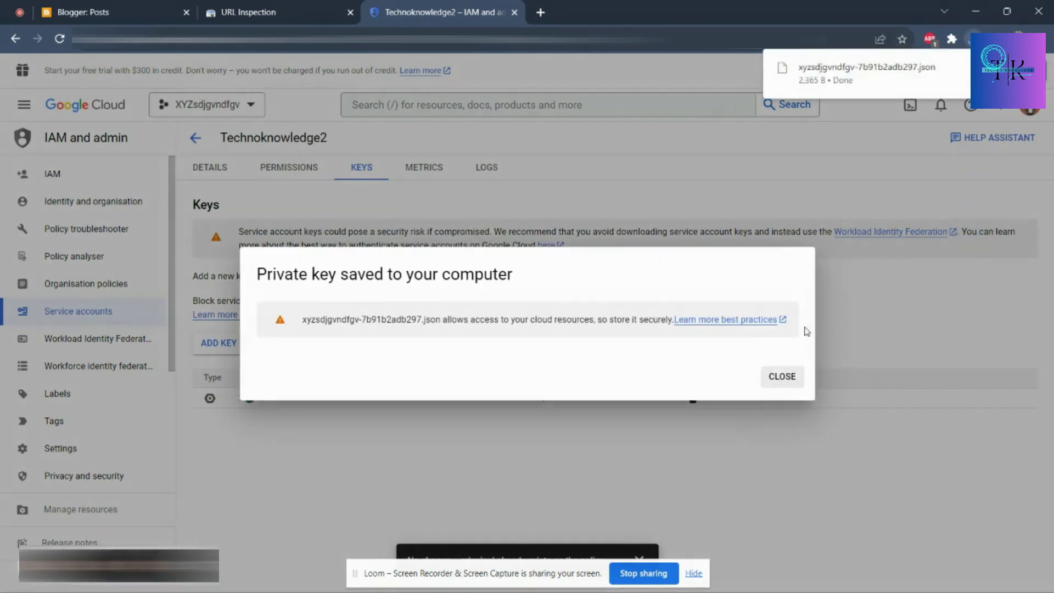
mouse_move(865, 76)
left_click(782, 377)
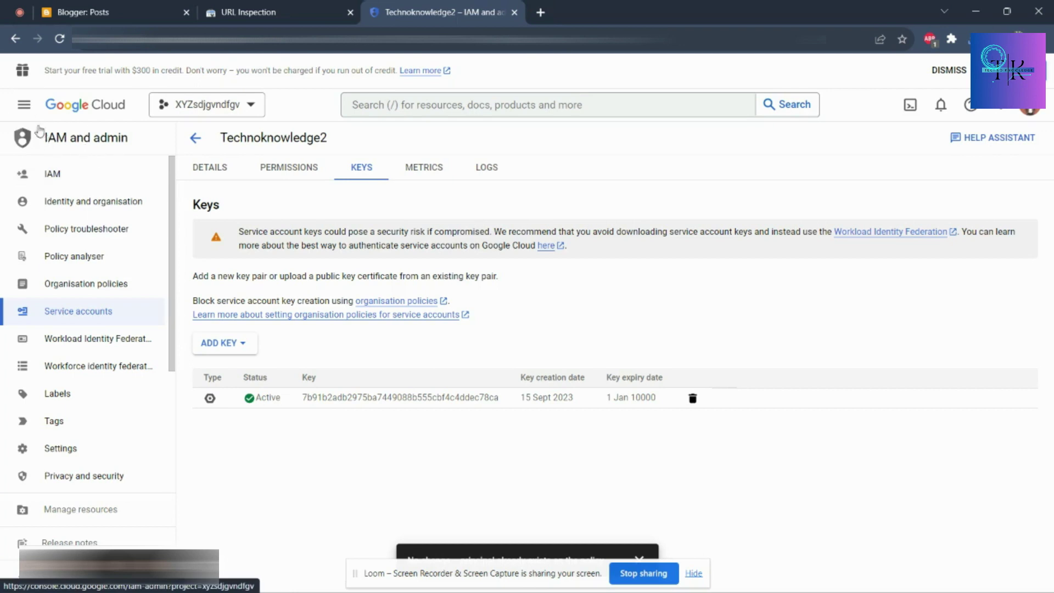
- Go to the project's enabled APIs and services and open the API Library to enable an API
left_click(23, 105)
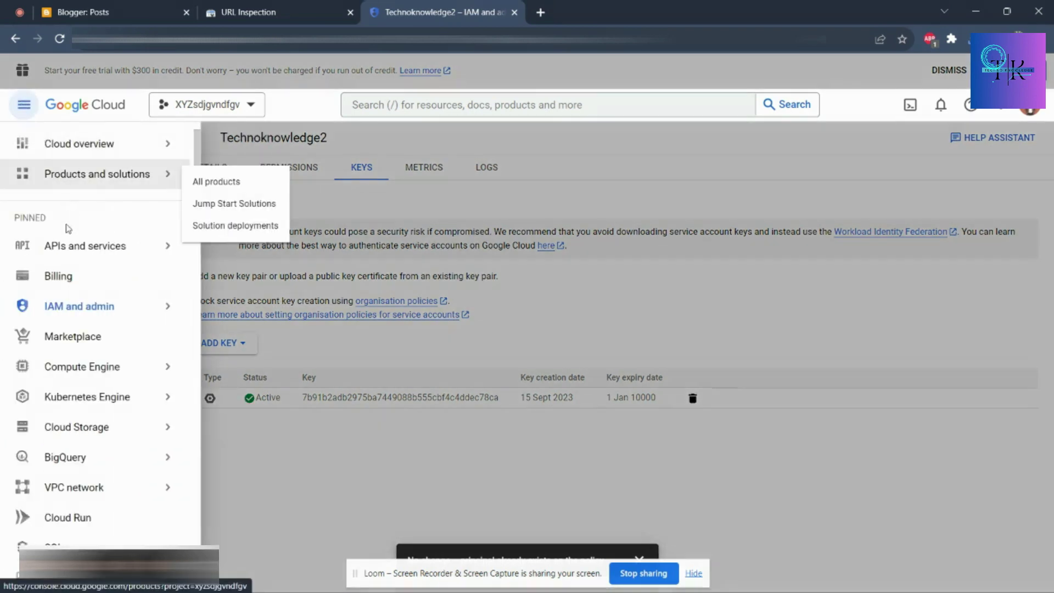
mouse_move(53, 255)
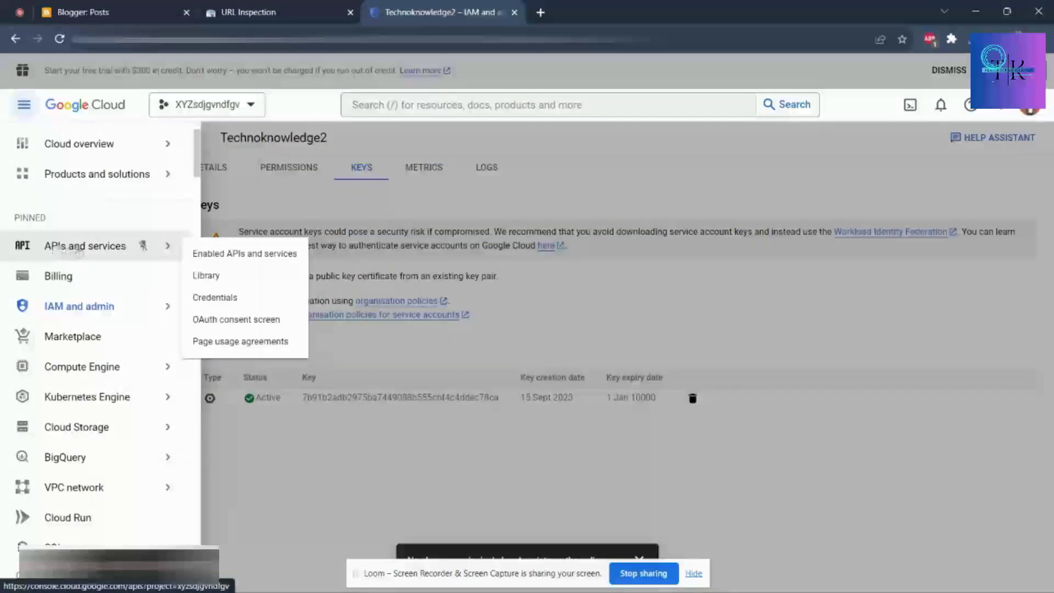
left_click(228, 262)
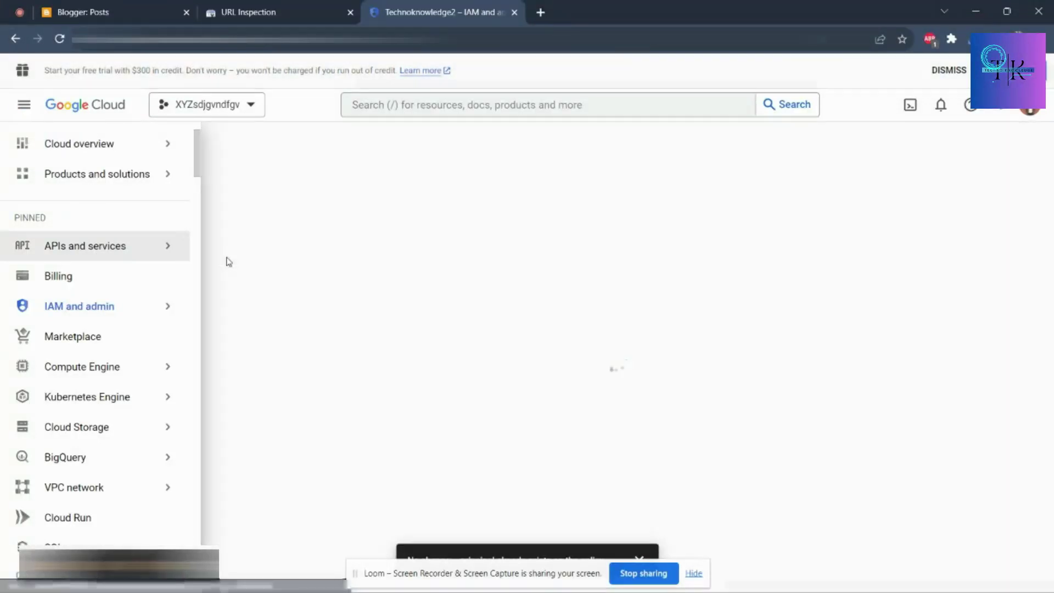
left_click(694, 573)
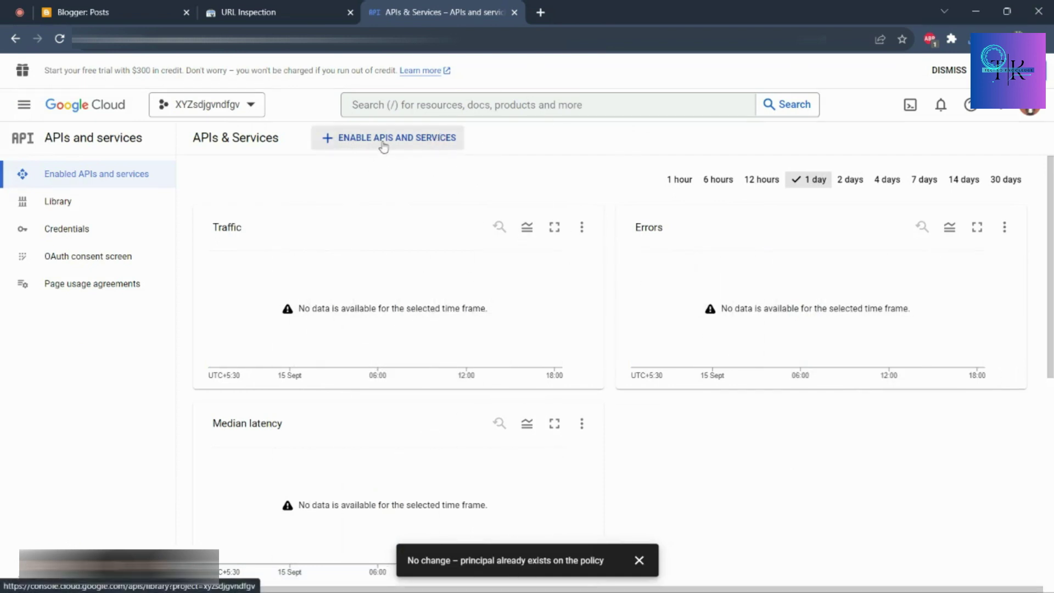
left_click(424, 141)
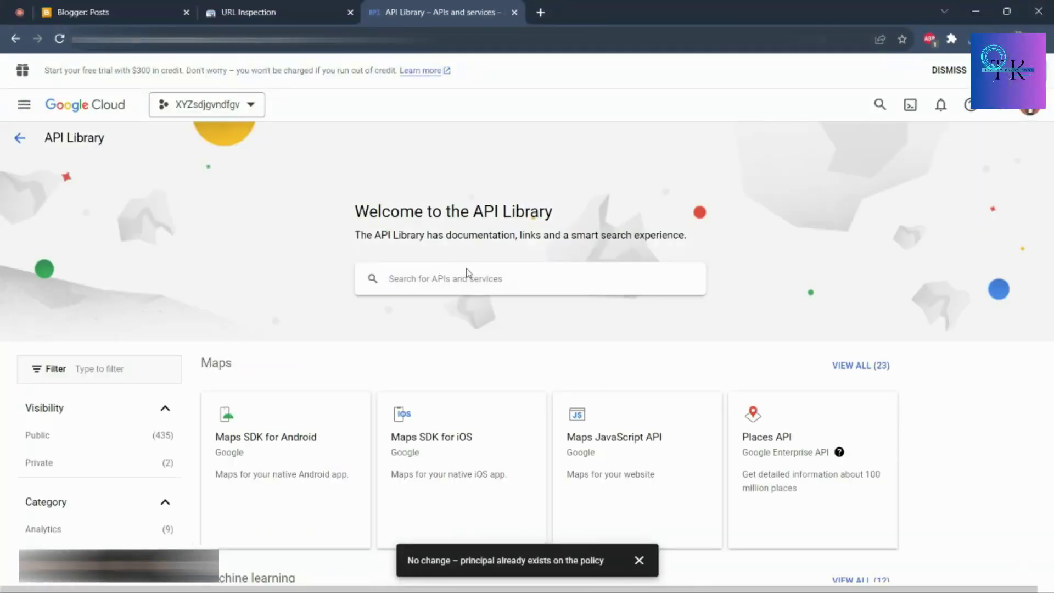
- Search the API Library for "indexing api", open Google's Indexing API and enable it for the project
left_click(470, 274)
type("Ind")
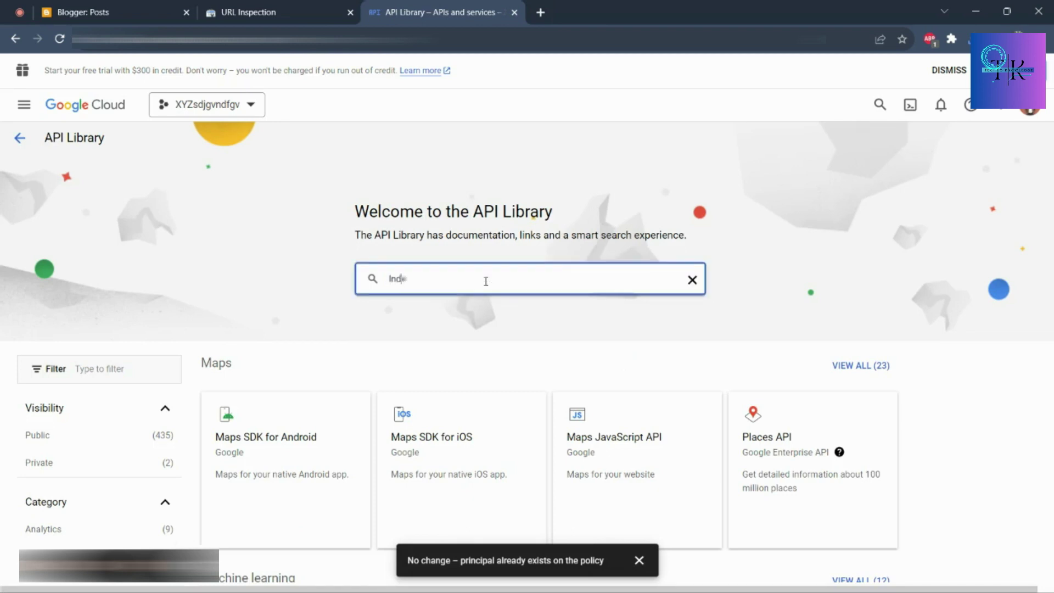
type("exing")
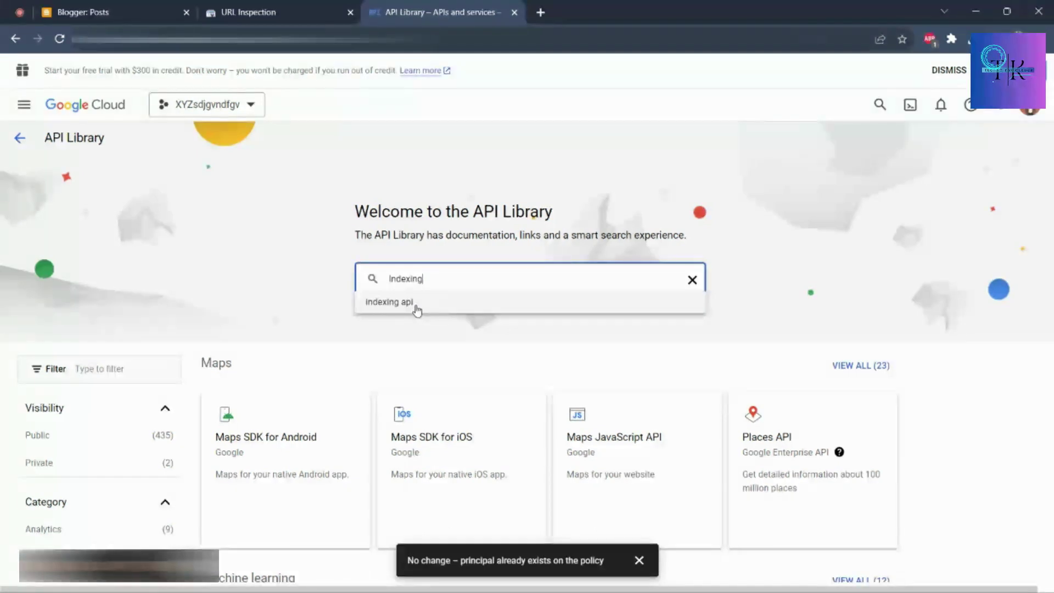
left_click(417, 310)
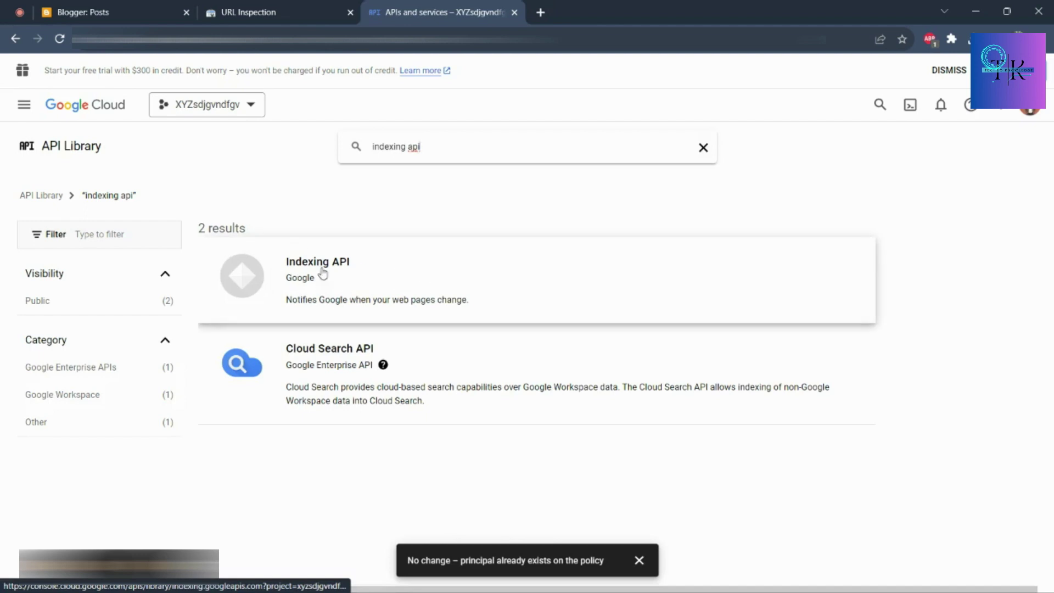
left_click(382, 267)
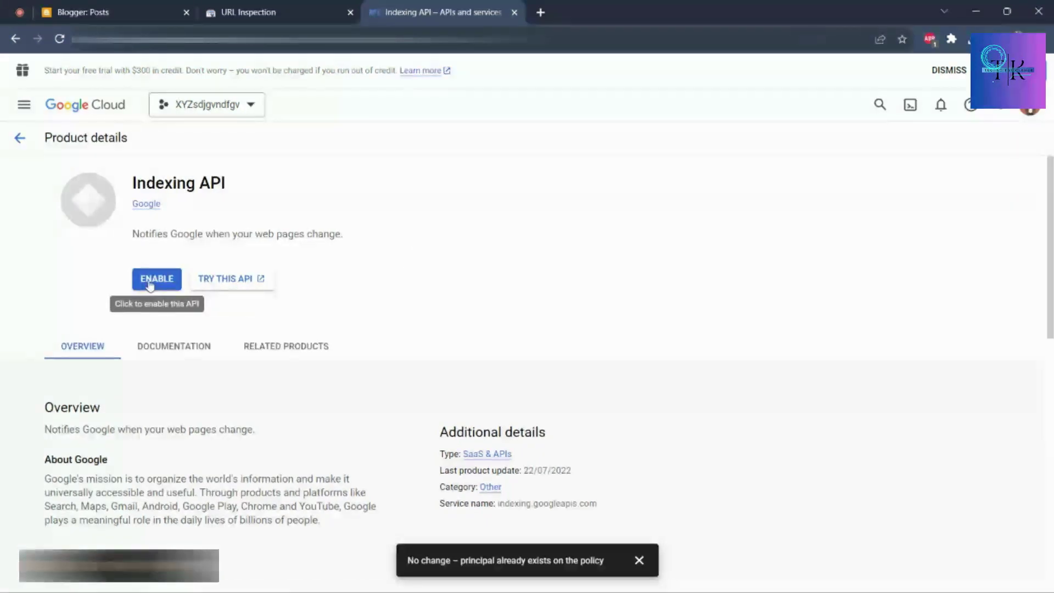
left_click(152, 284)
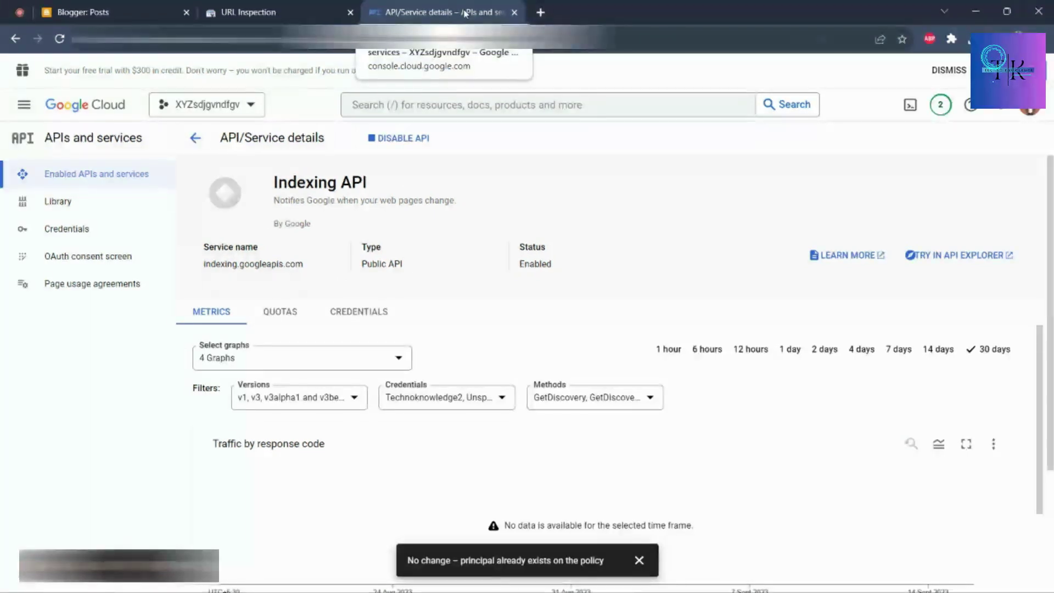
- Copy the Colab notebook link from the Notepad notes and open it in a new browser tab
left_click(541, 12)
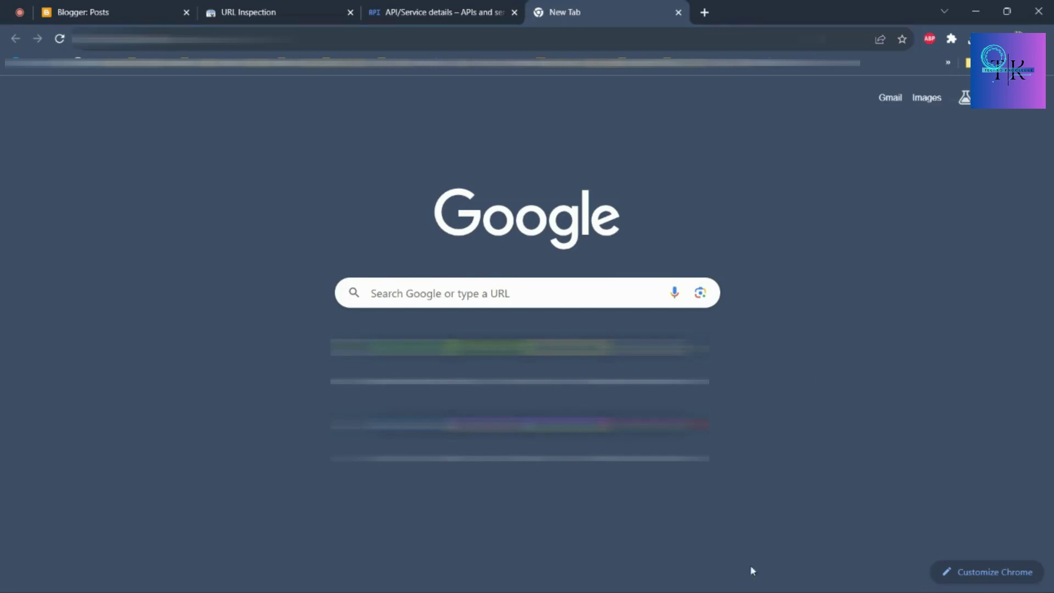
key("alt+Tab")
key("alt+Tab")
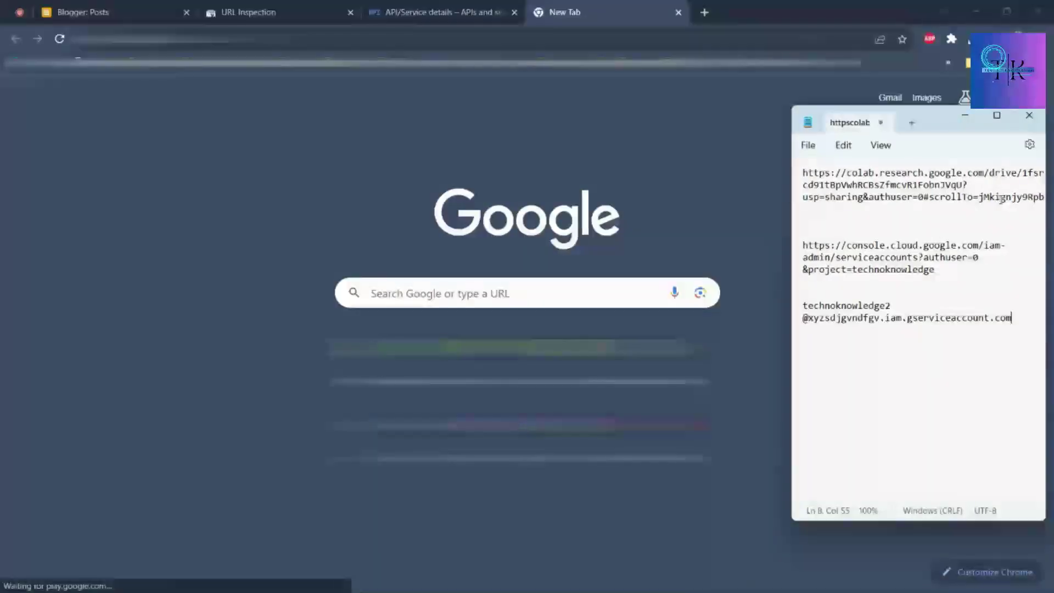
left_click(797, 178)
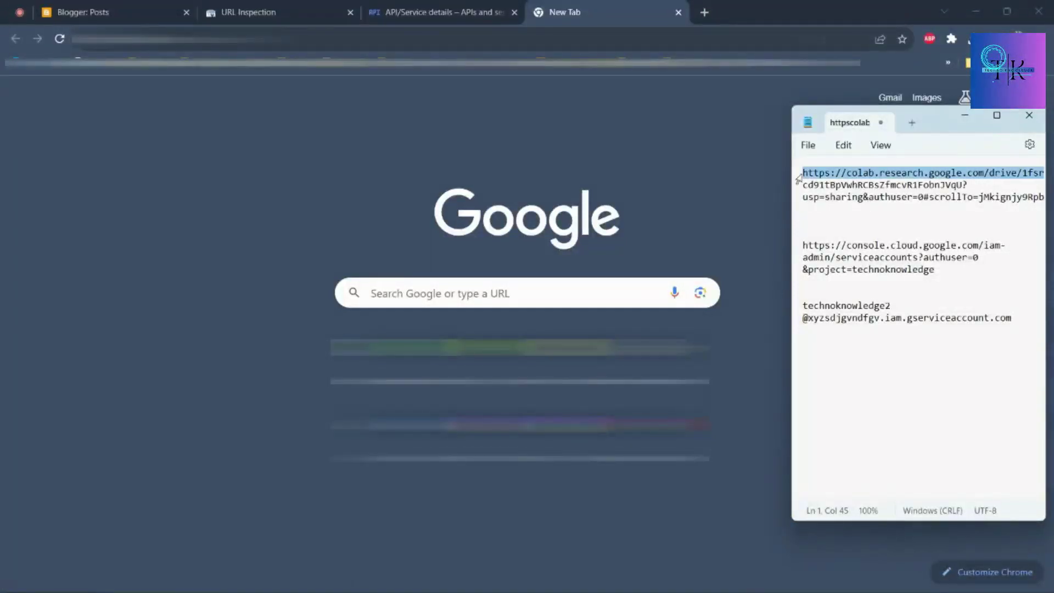
left_click_drag(798, 179, 873, 199)
key("ctrl+c")
left_click(324, 39)
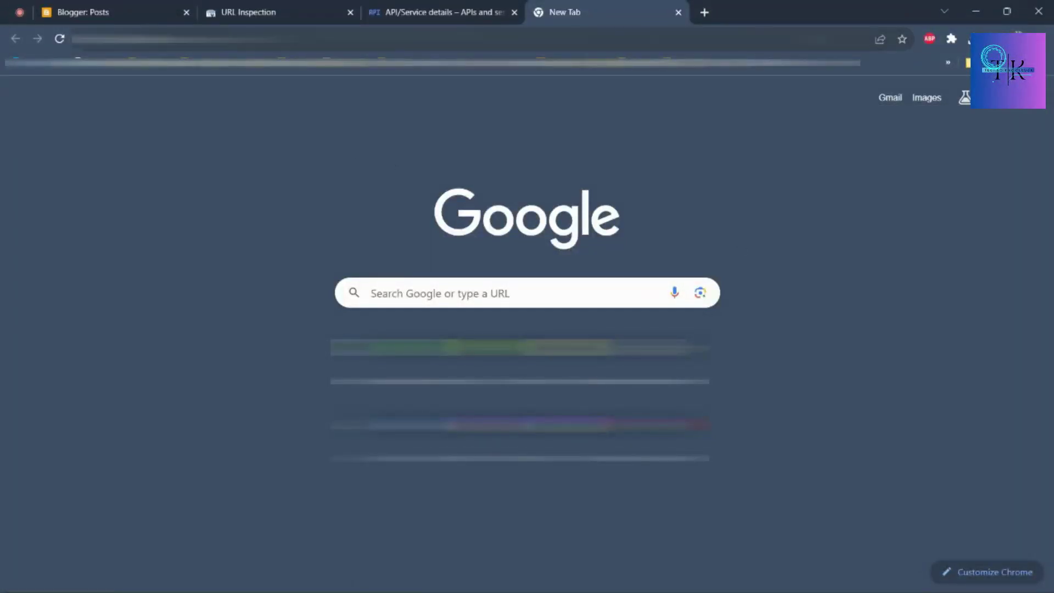
key("ctrl+v")
key("Return")
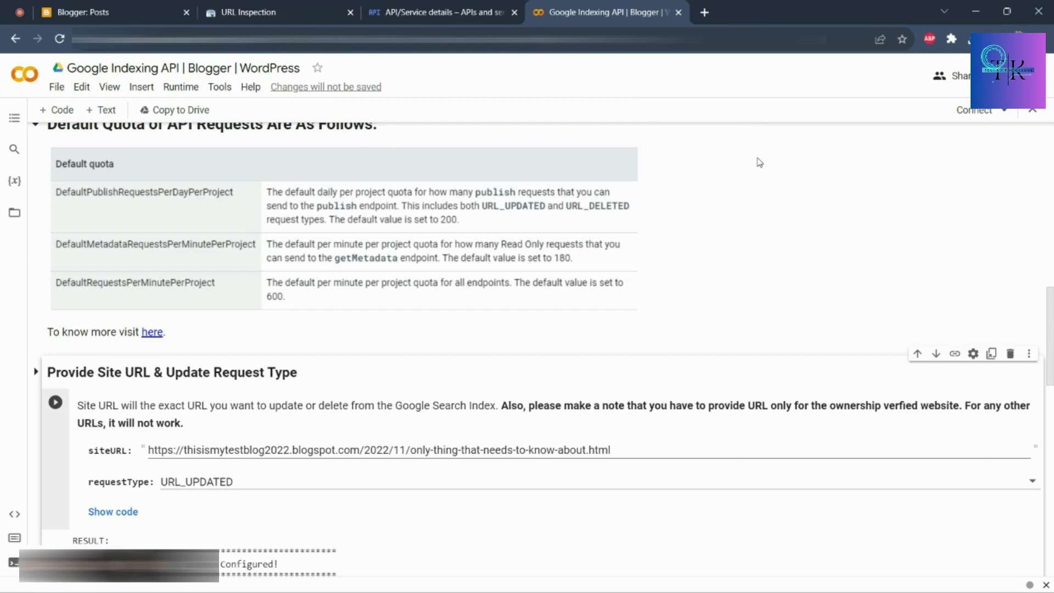
- Connect the Google Indexing API notebook to a hosted runtime
scroll(715, 264, "up", 15)
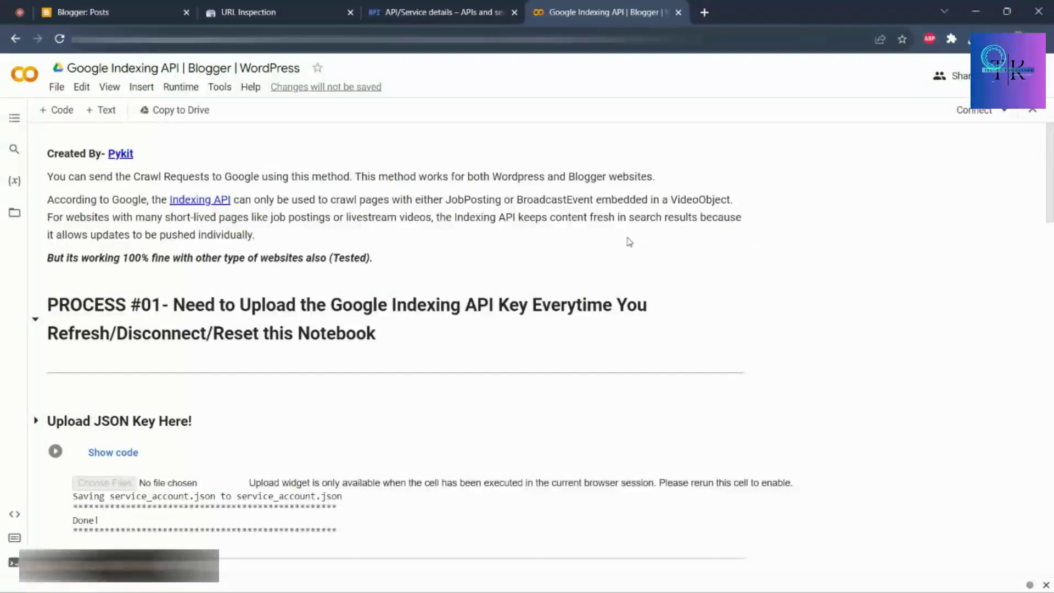
mouse_move(736, 275)
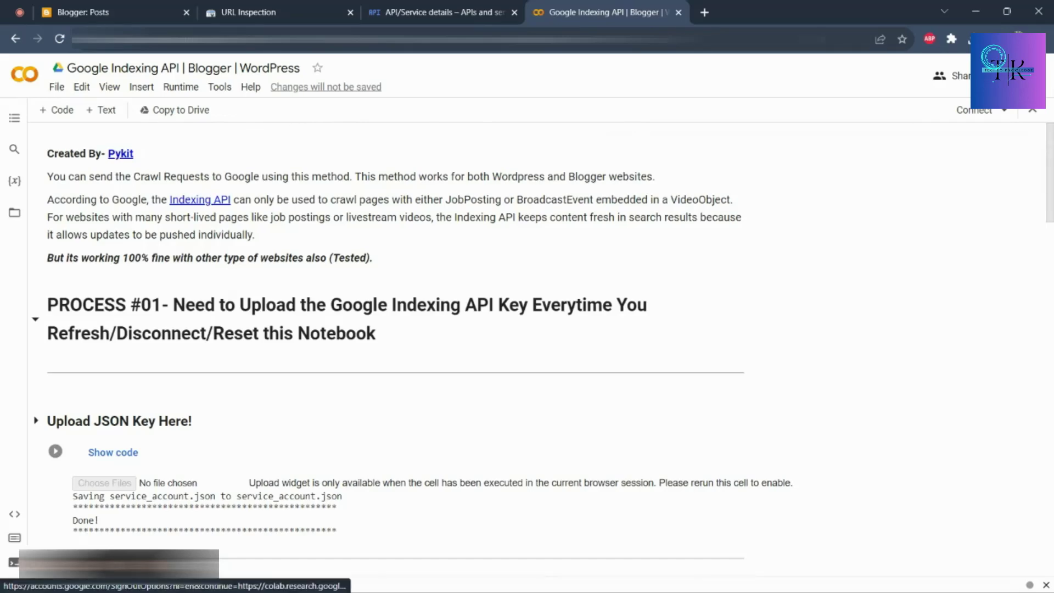
left_click(1031, 76)
left_click(813, 74)
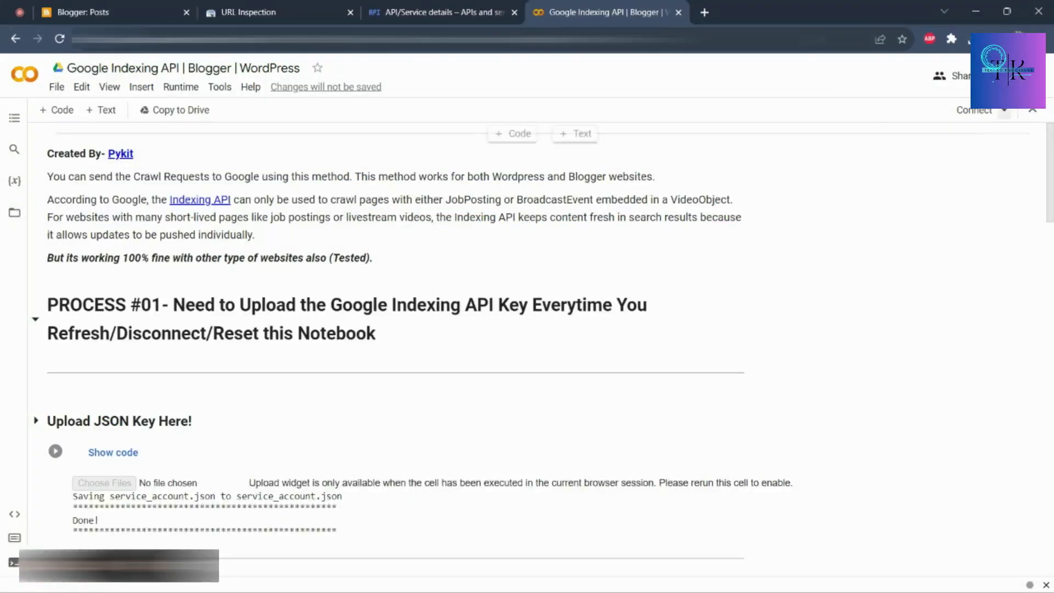
left_click(974, 113)
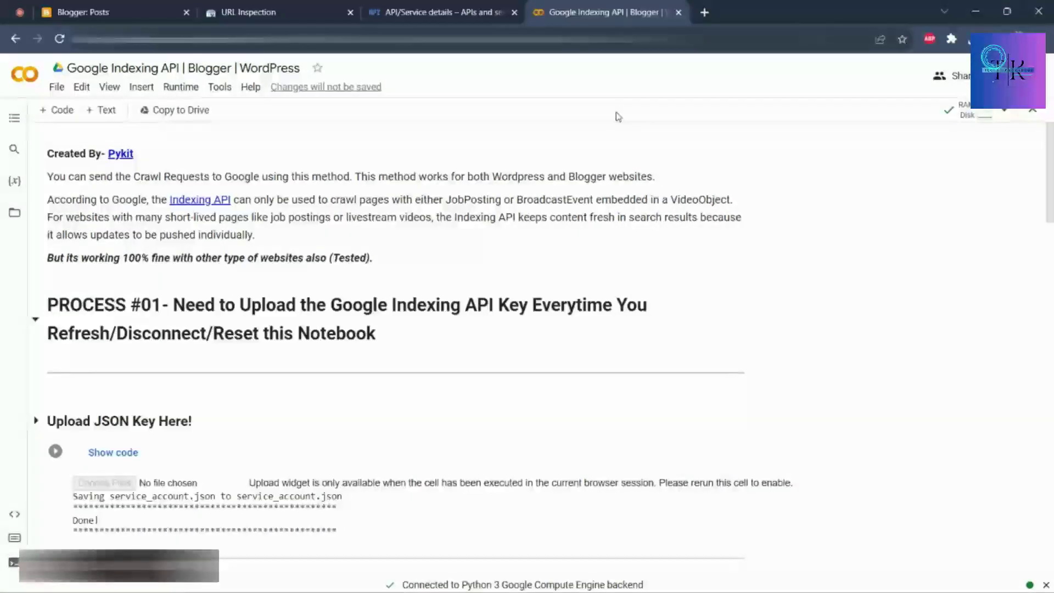
- Copy the service account's email address from the Notepad notes
key("alt+Tab")
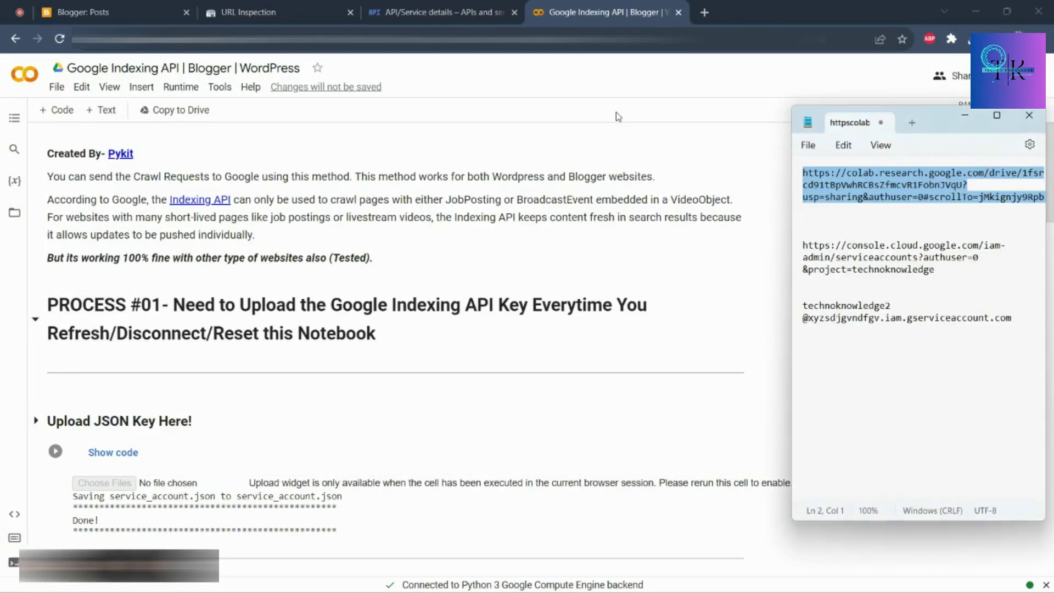
left_click_drag(1011, 318, 802, 306)
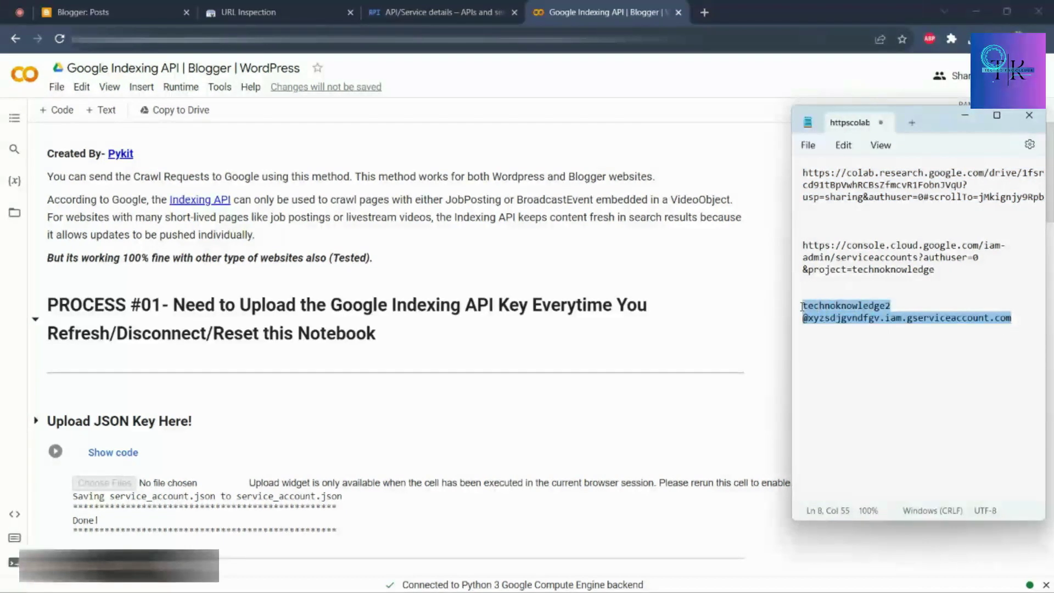
left_click(509, 126)
left_click(283, 6)
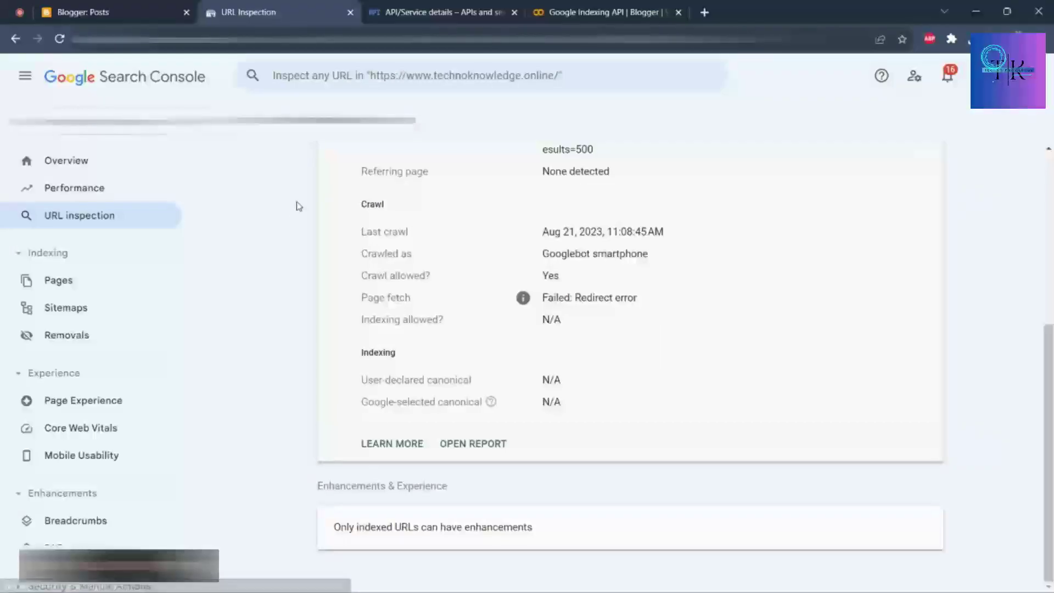
scroll(99, 279, "down", 3)
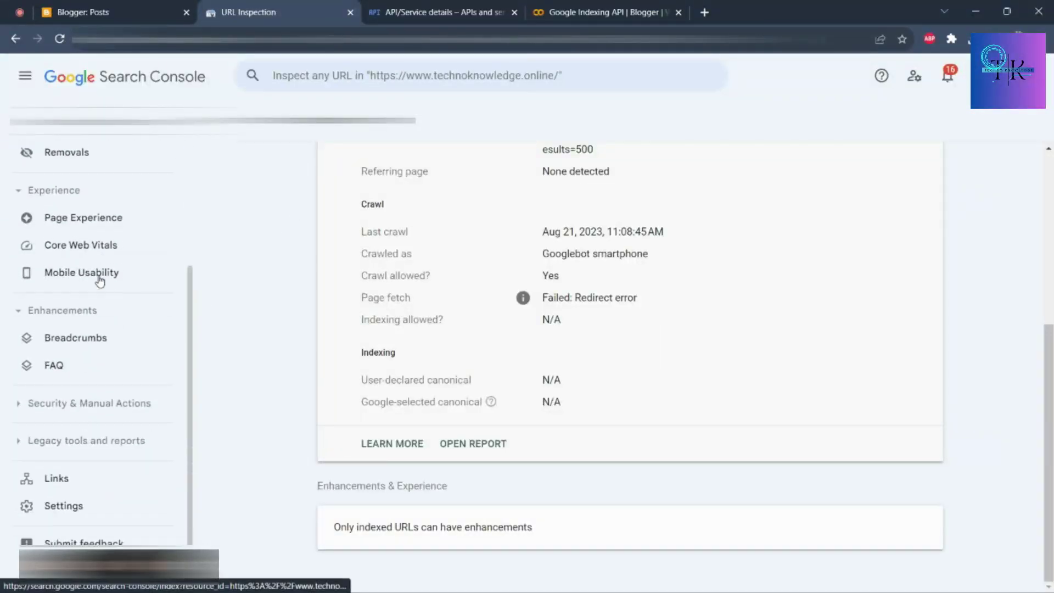
left_click(436, 6)
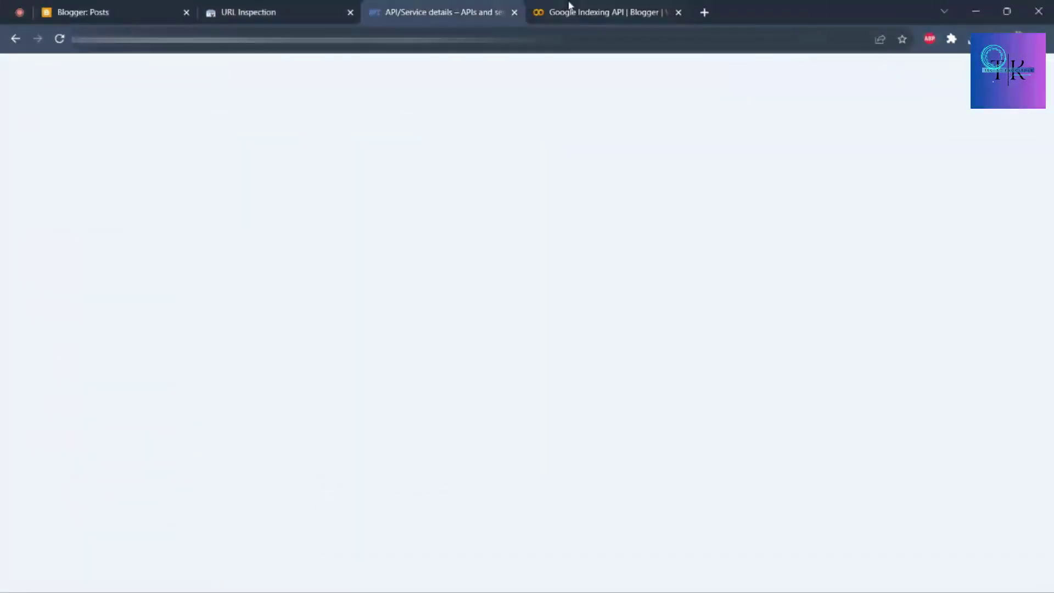
left_click(569, 6)
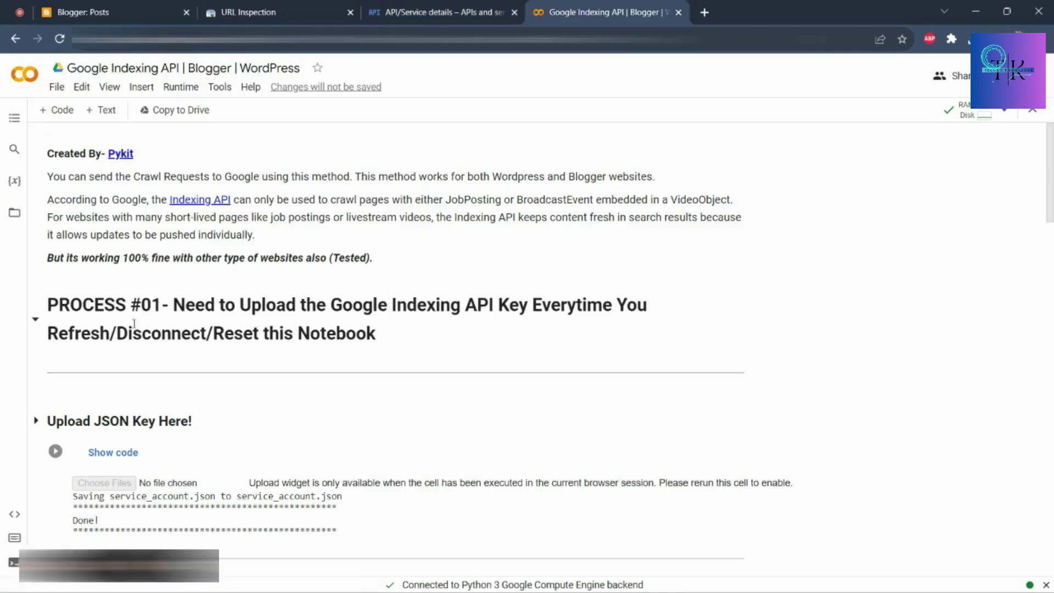
- Switch to Google Search Console and open the users and permissions settings of the site property
left_click(275, 8)
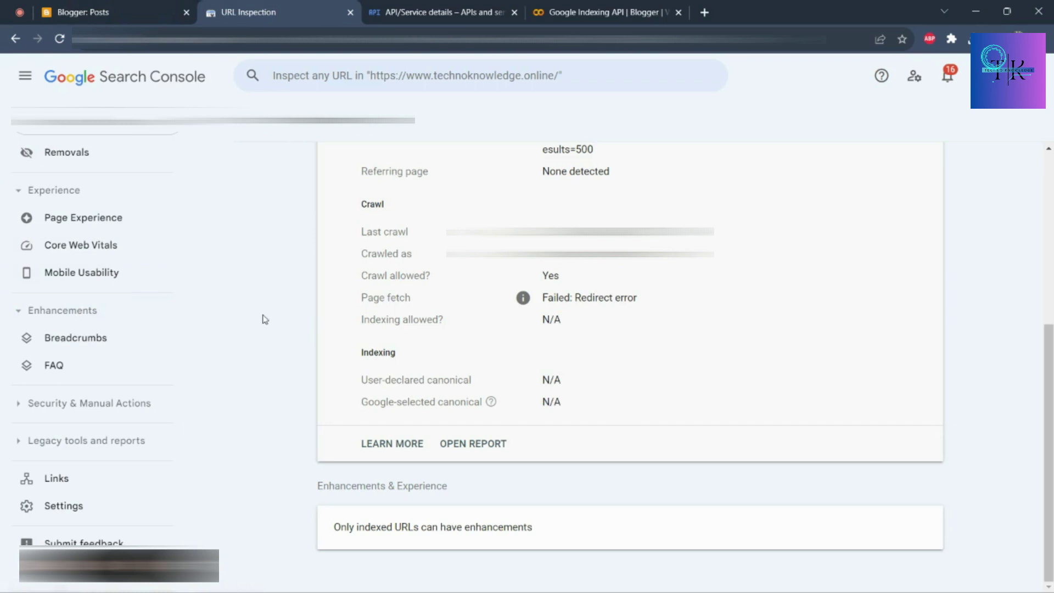
left_click(99, 504)
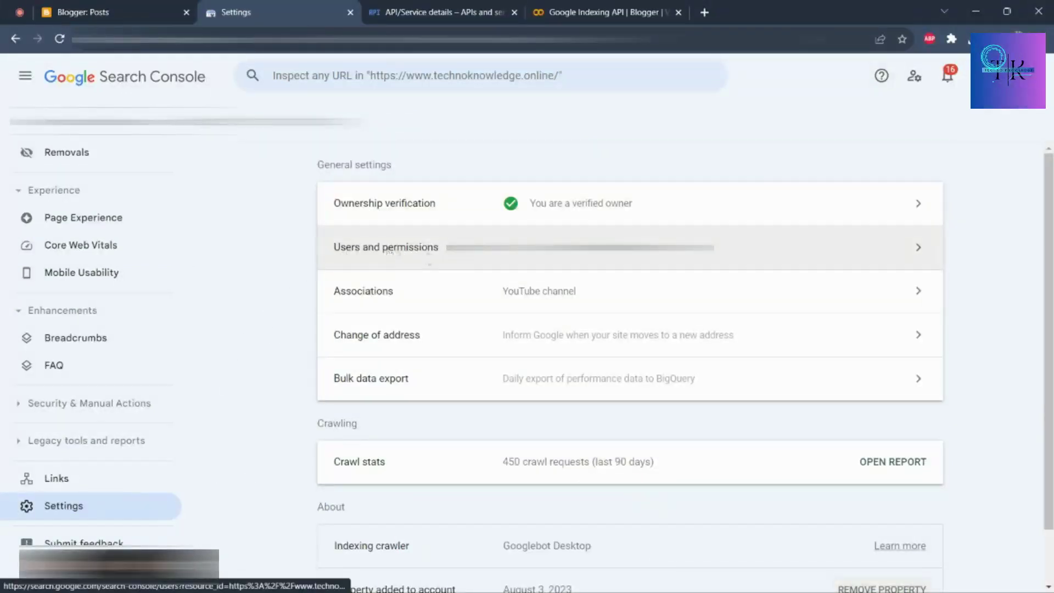
left_click(603, 248)
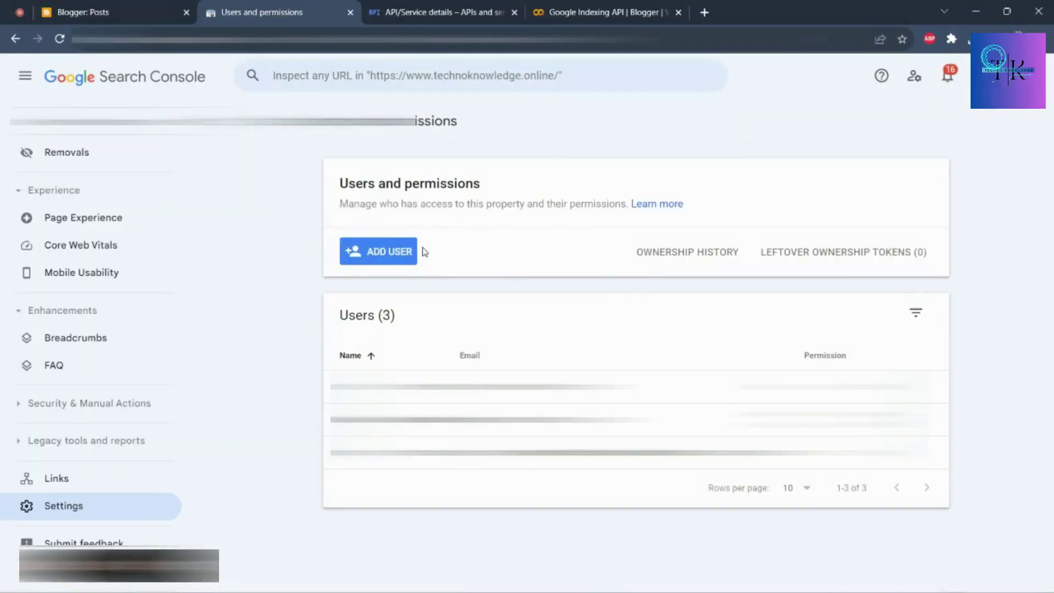
- Add the service account's email as a user of the property with Owner permission
left_click(391, 250)
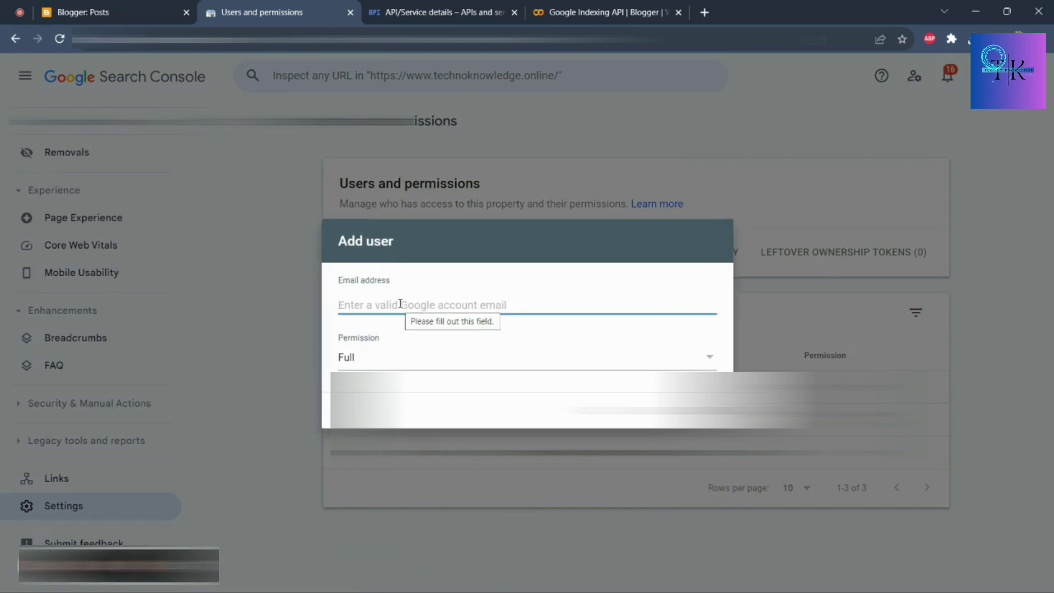
key("ctrl+v")
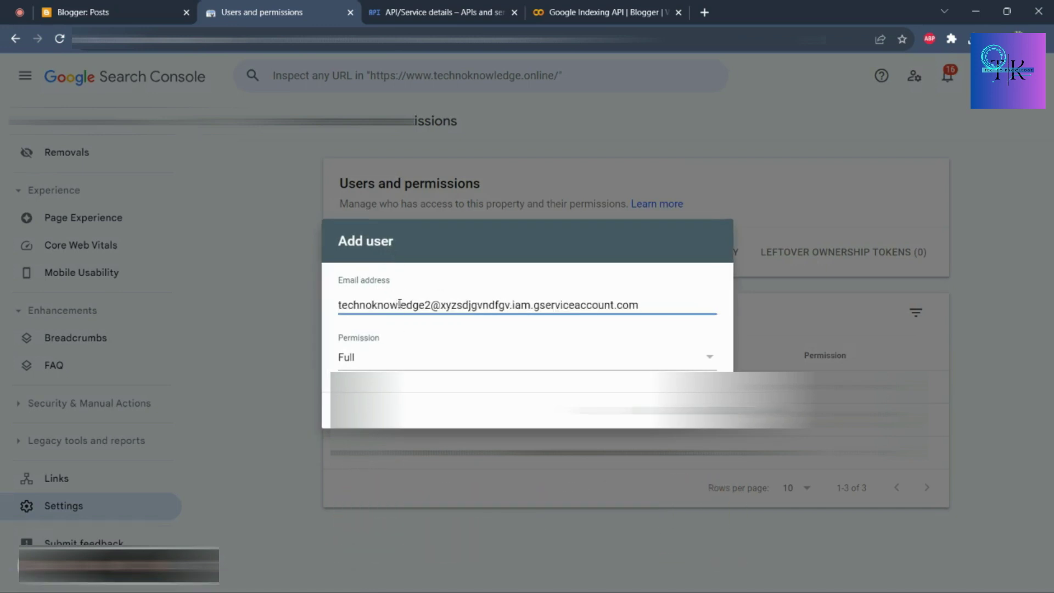
left_click(411, 364)
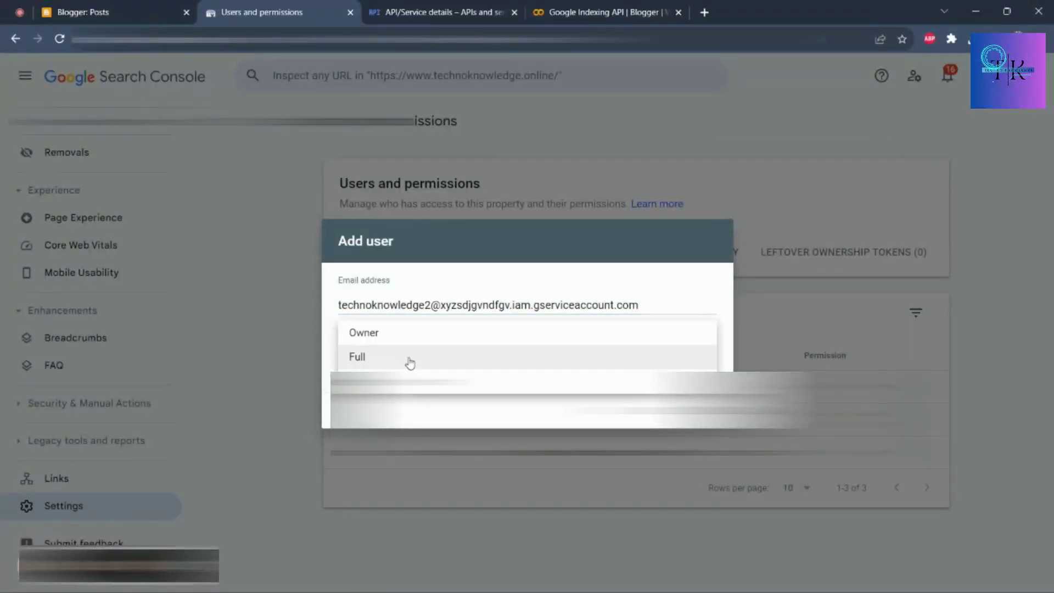
left_click(360, 354)
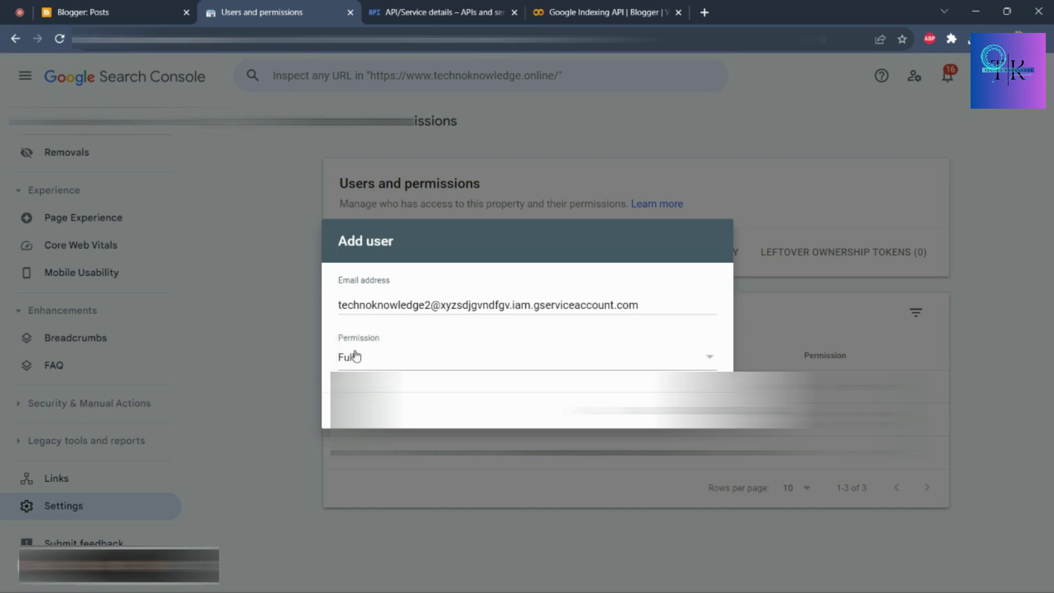
left_click(396, 365)
left_click(372, 330)
left_click(698, 411)
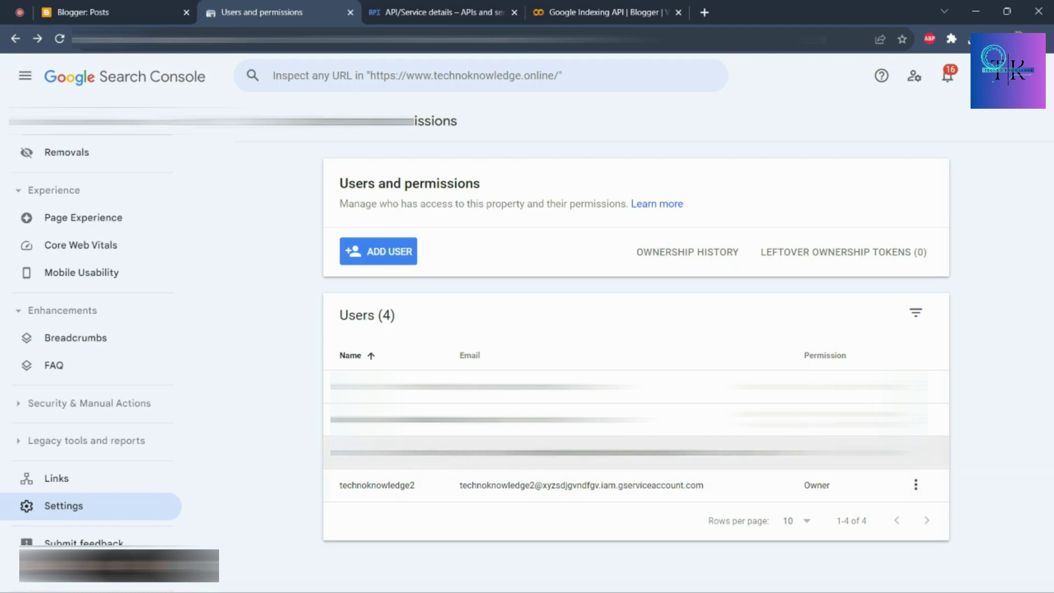
- Return to the Colab notebook and run the Upload JSON Key cell, accepting that it was not authored by Google
left_click(560, 13)
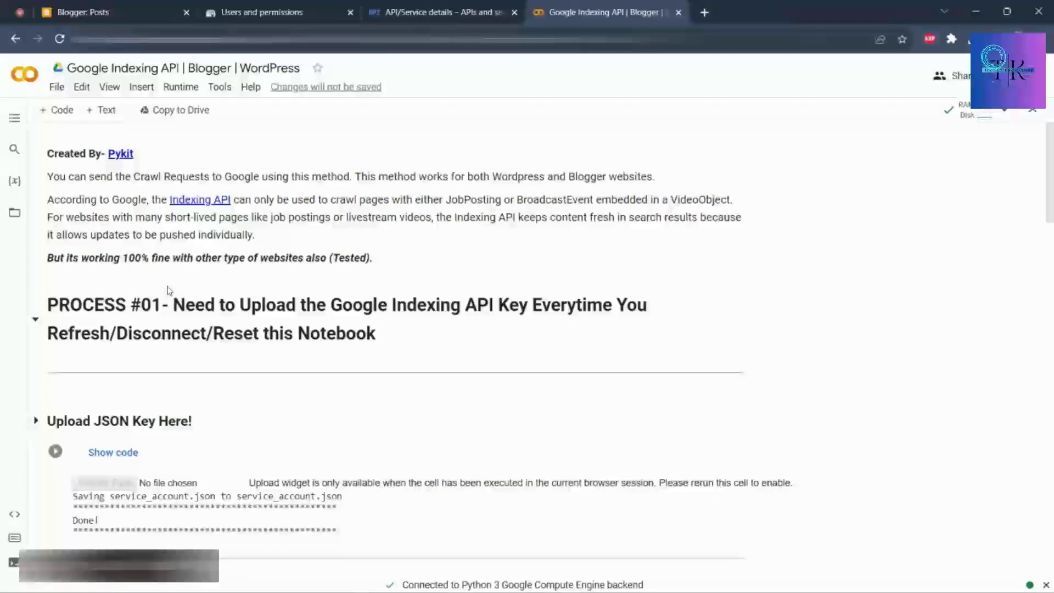
mouse_move(479, 279)
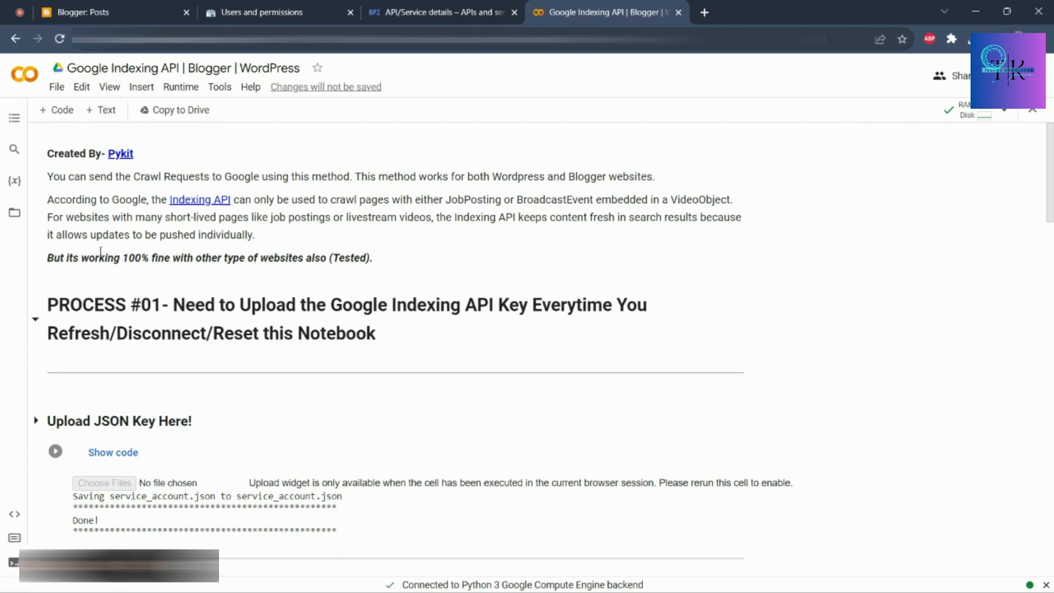
scroll(100, 252, "down", 3)
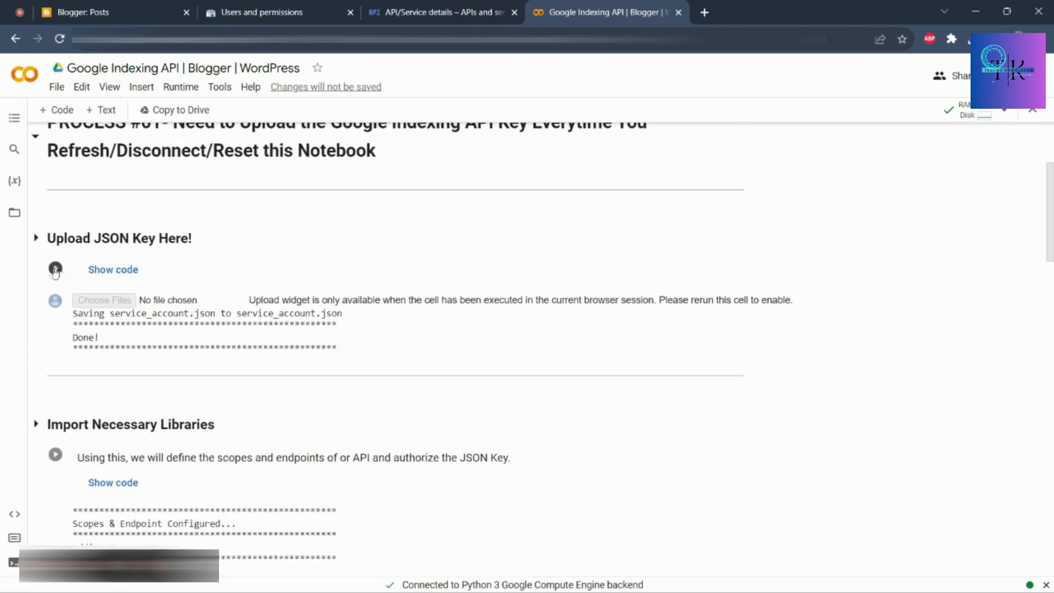
left_click(55, 269)
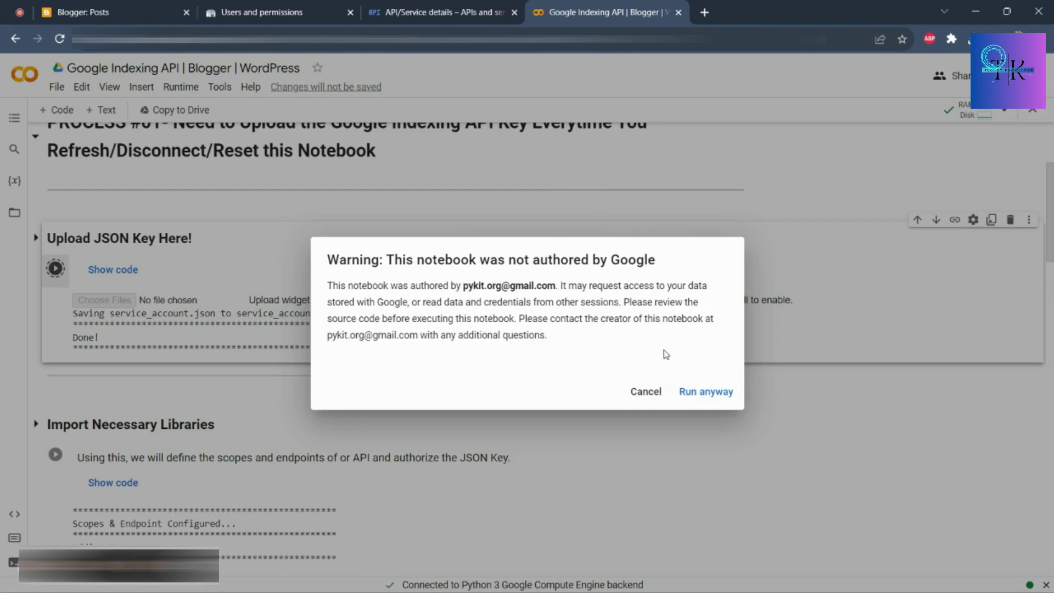
left_click(712, 396)
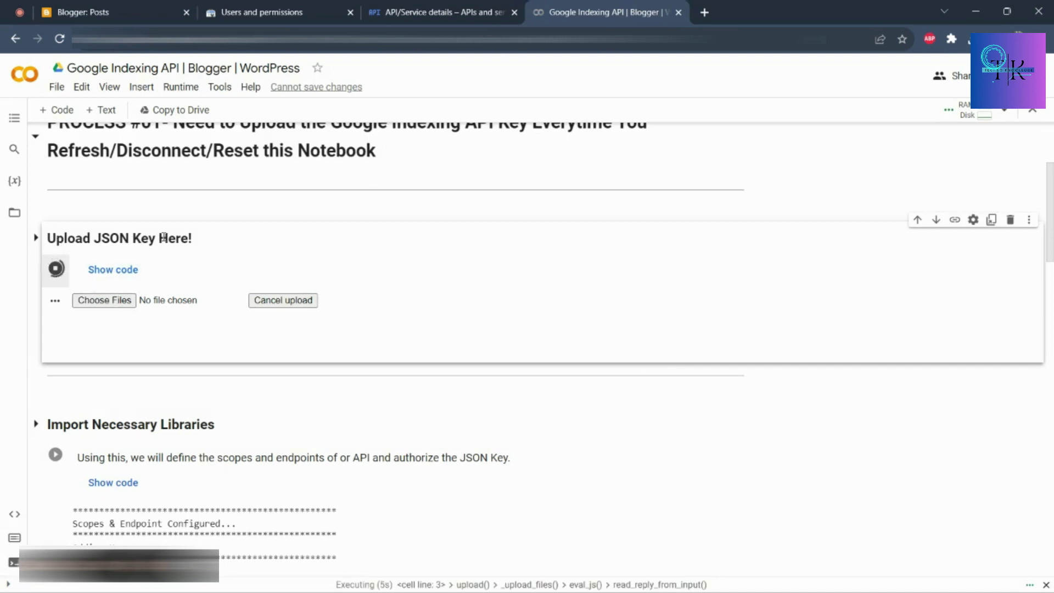
- Upload the service account key file technoknowledge-960e9f41daf8.json from its folder in Downloads to the Upload JSON Key cell
left_click(114, 302)
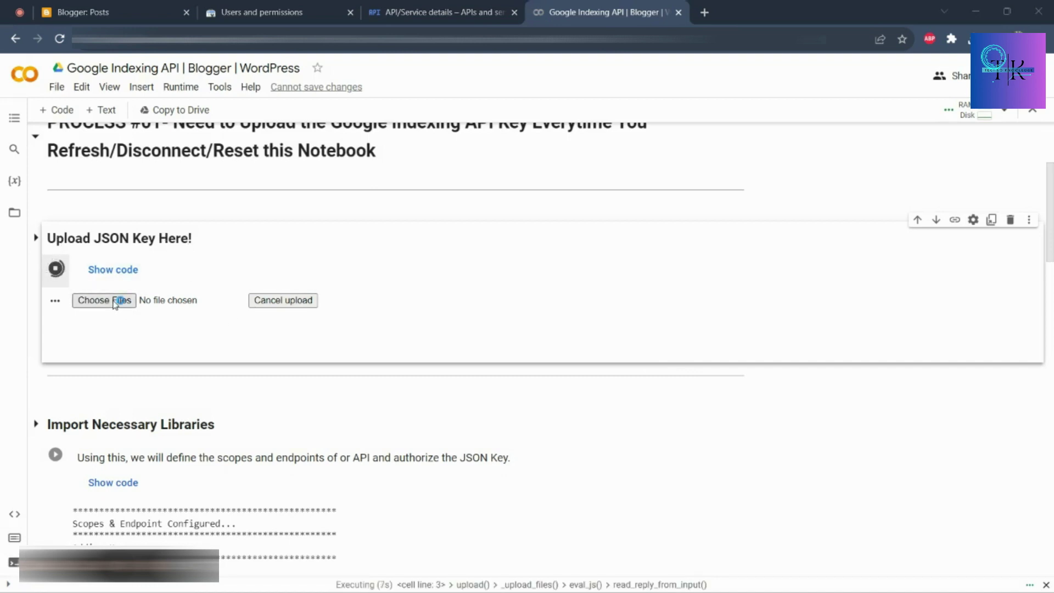
left_click(242, 318)
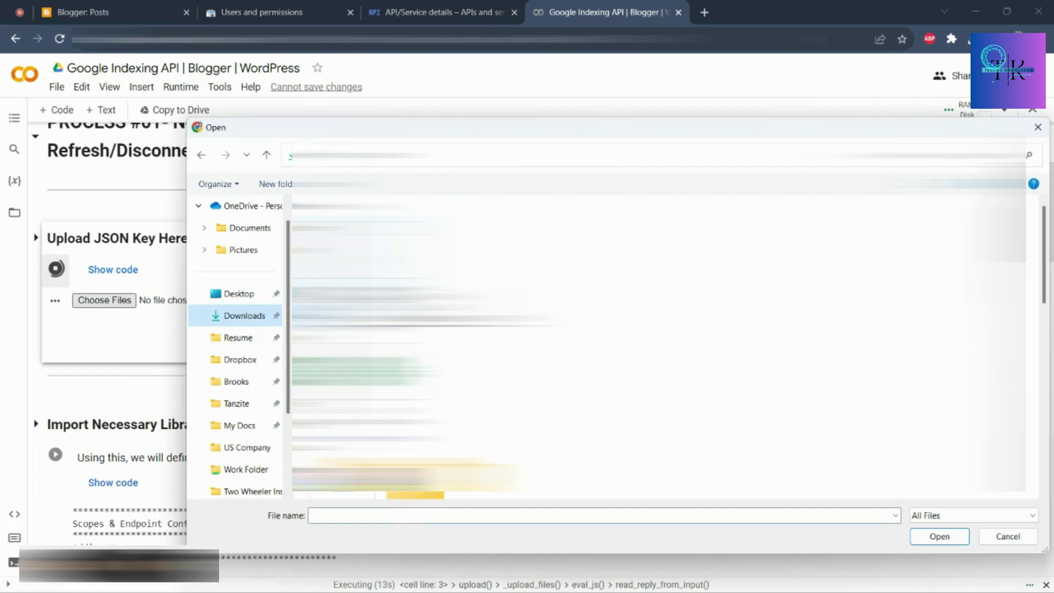
left_click(351, 301)
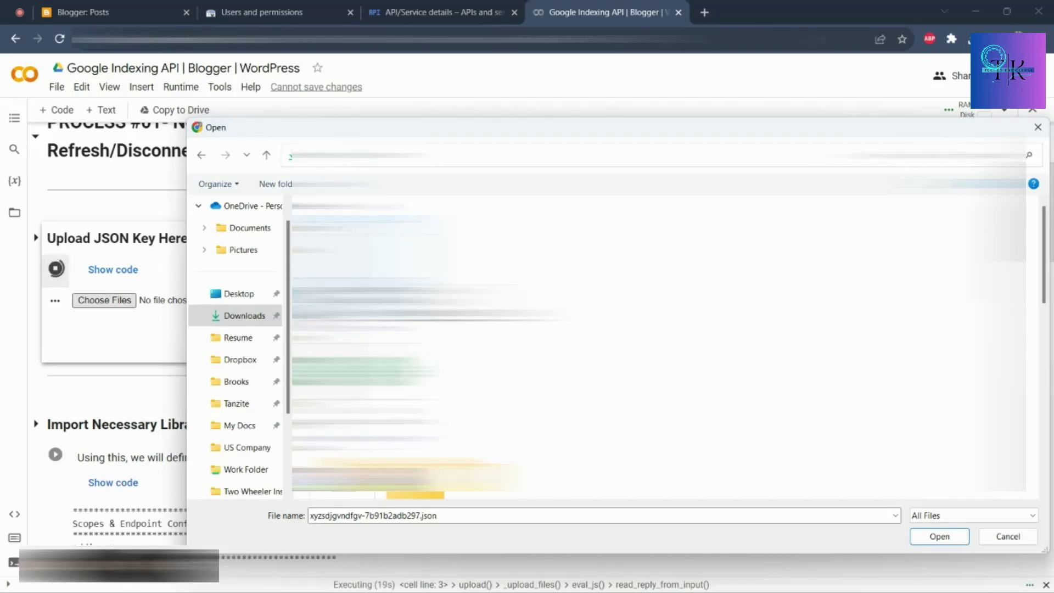
scroll(658, 346, "down", 3)
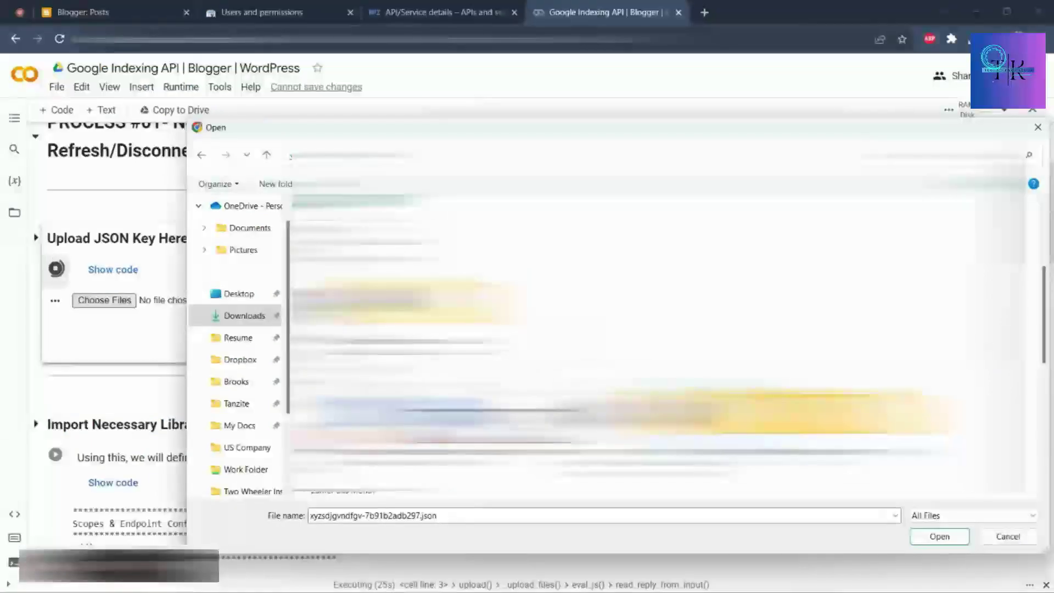
double_click(780, 413)
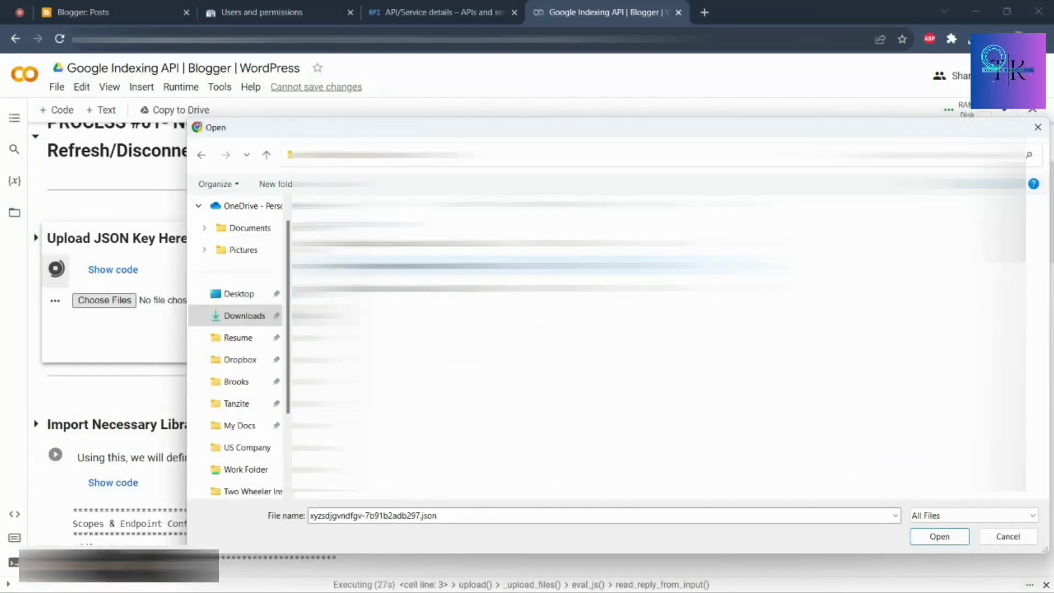
double_click(369, 266)
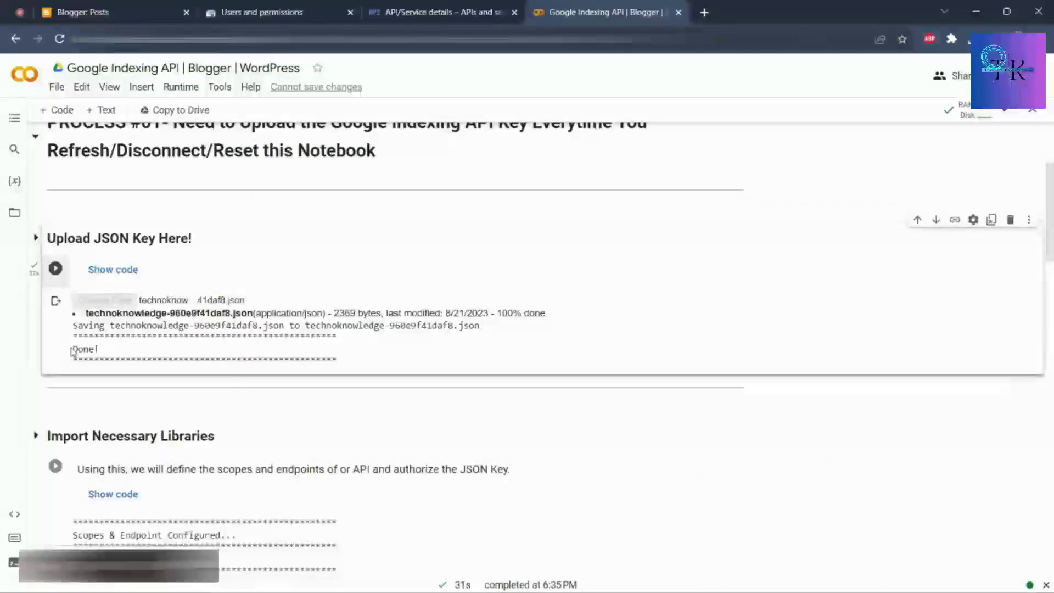
left_click_drag(75, 349, 188, 352)
left_click(203, 357)
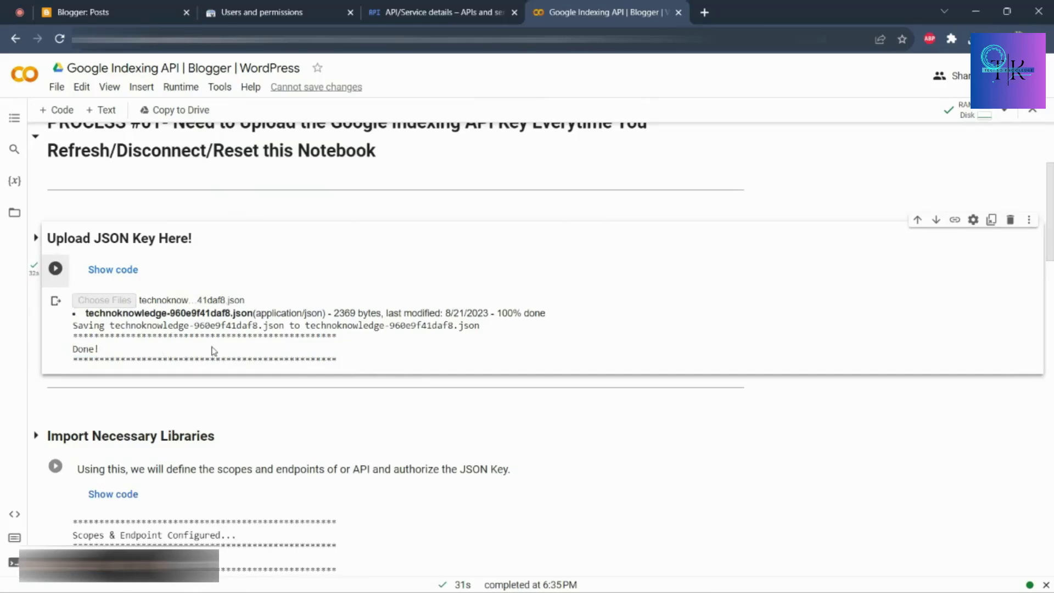
- Run the Import Necessary Libraries cell and check its output against the service account's owner entry in Search Console
scroll(220, 349, "down", 2)
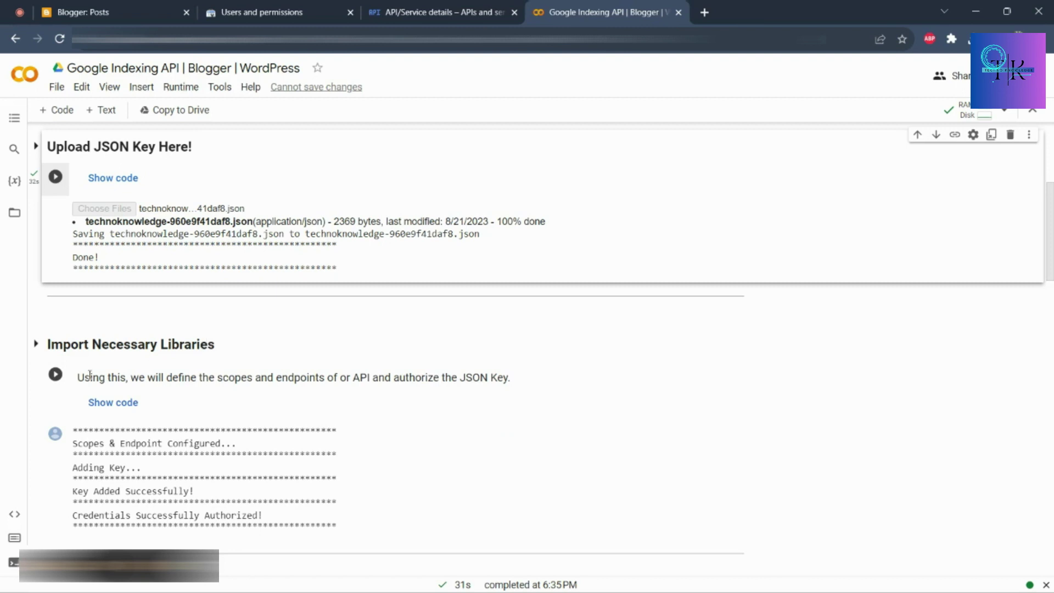
left_click(55, 374)
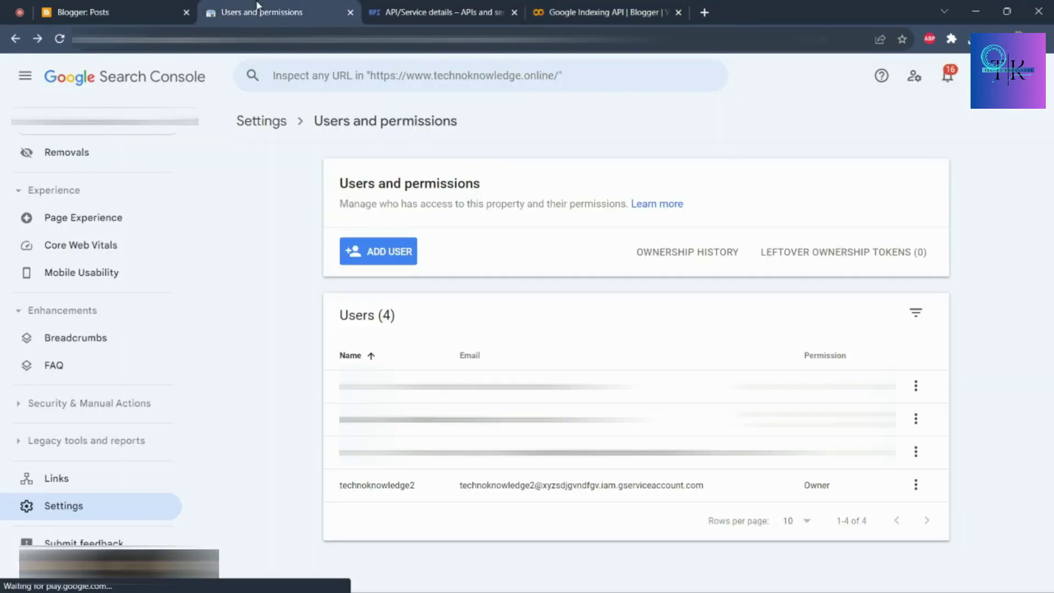
left_click(258, 11)
left_click(562, 8)
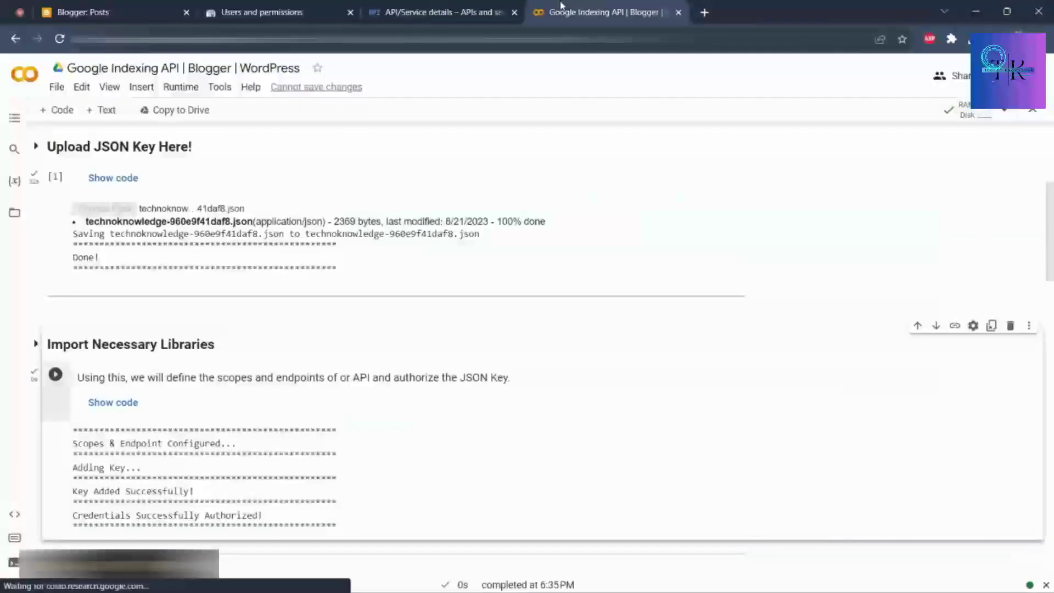
scroll(235, 443, "down", 1)
scroll(235, 443, "down", 3)
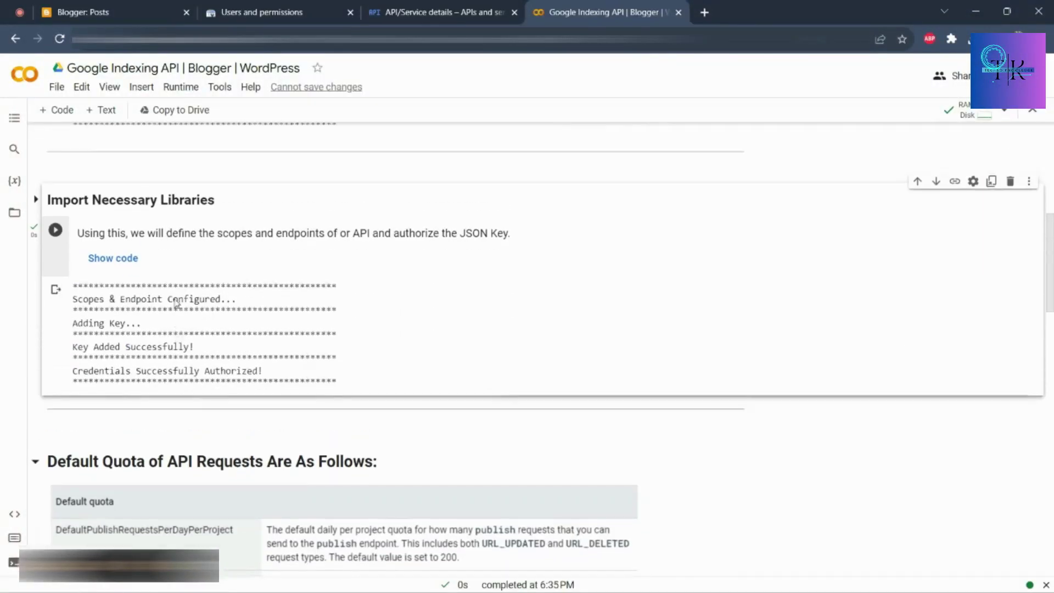
scroll(222, 443, "up", 3)
scroll(222, 443, "down", 2)
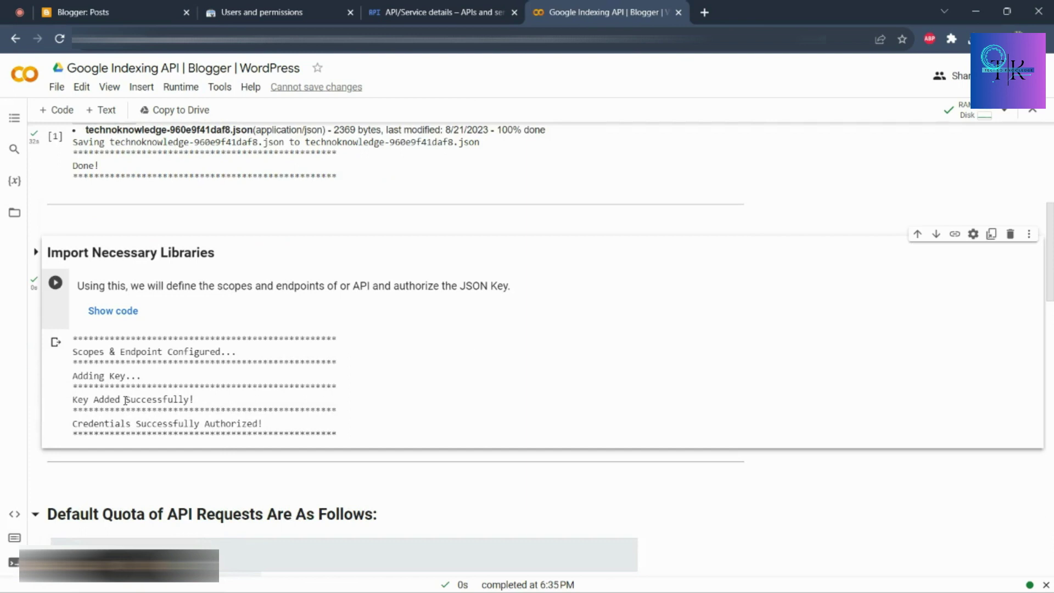
left_click_drag(348, 427, 137, 386)
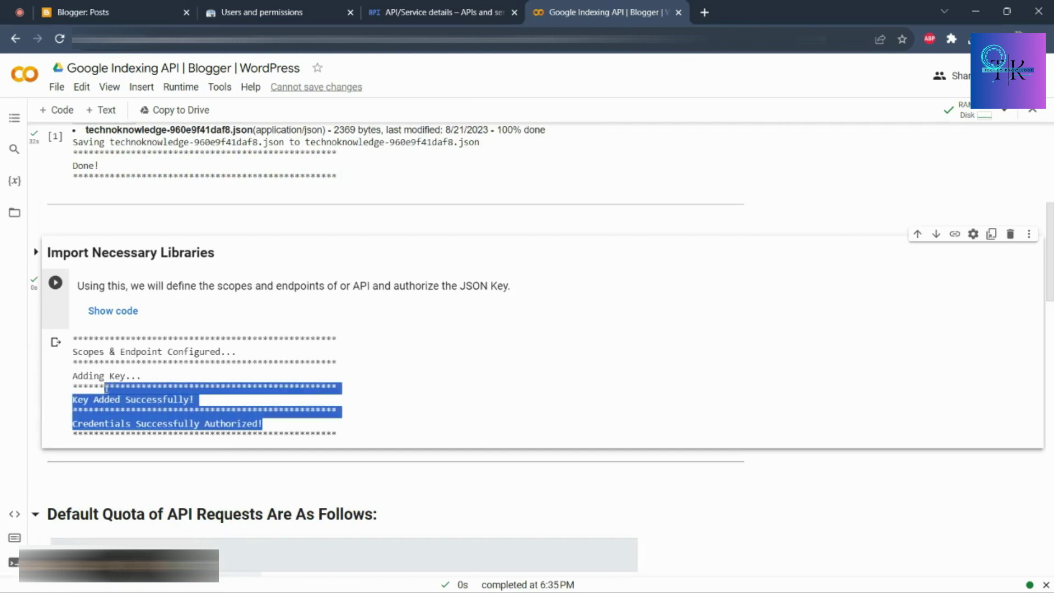
left_click(319, 12)
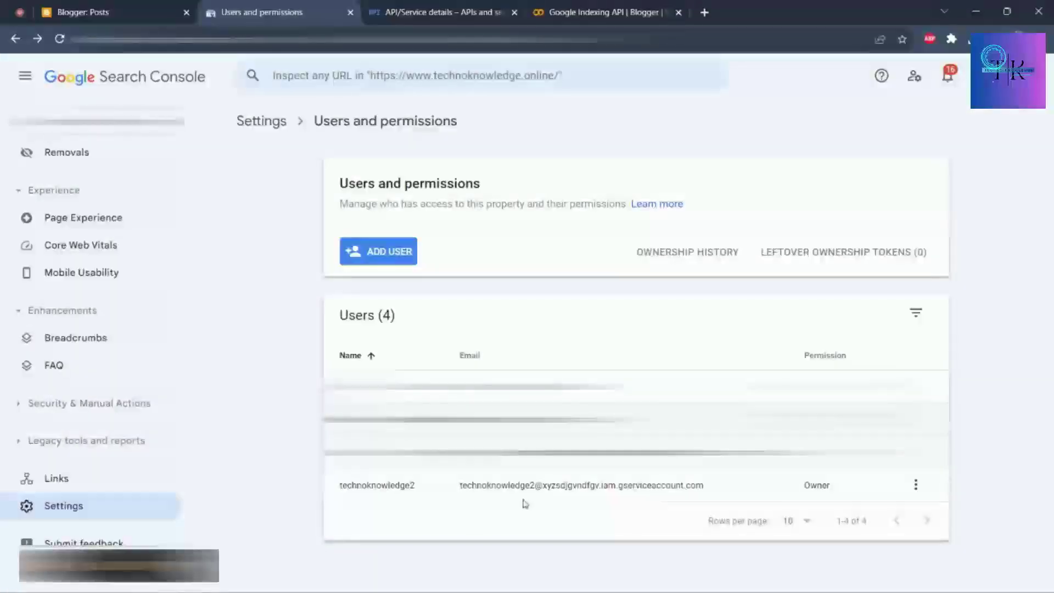
left_click(645, 11)
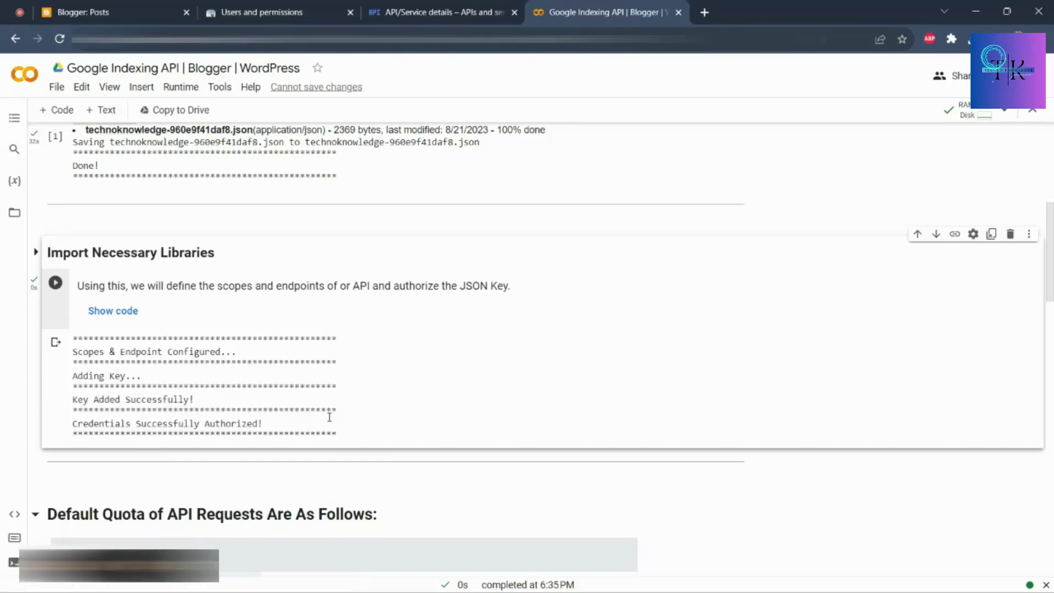
- Replace the sample address in the siteURL field of the Provide Site URL & Update Request Type cell with "https:"
scroll(381, 411, "down", 7)
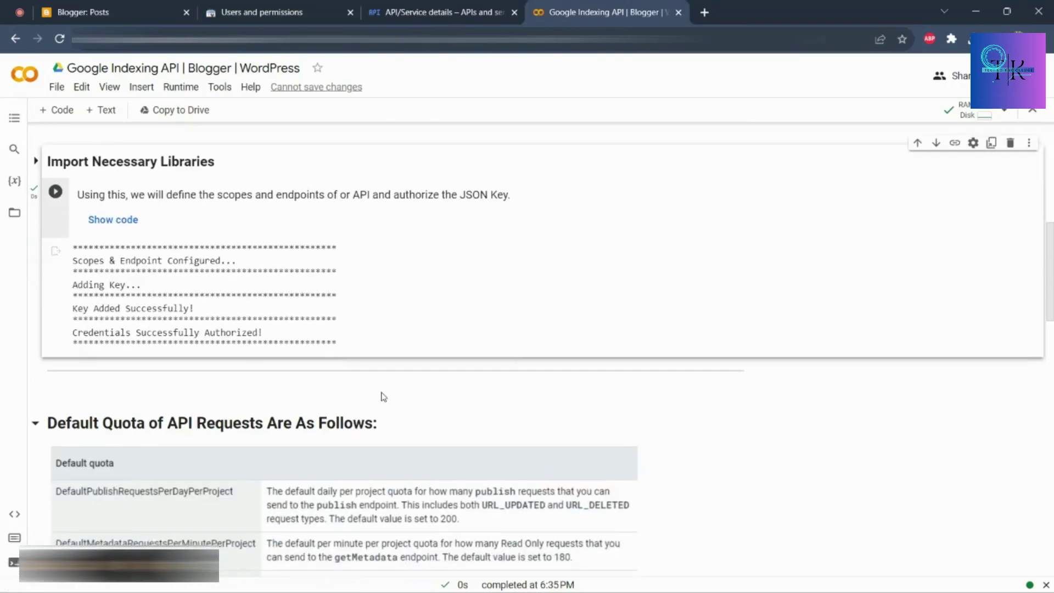
scroll(251, 313, "down", 2)
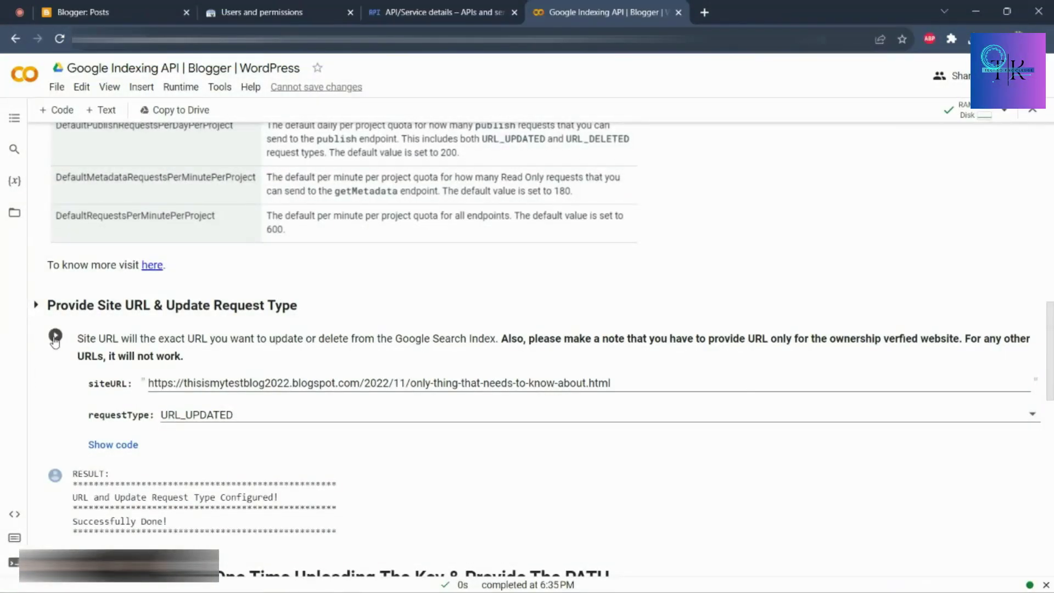
left_click_drag(637, 385, 144, 391)
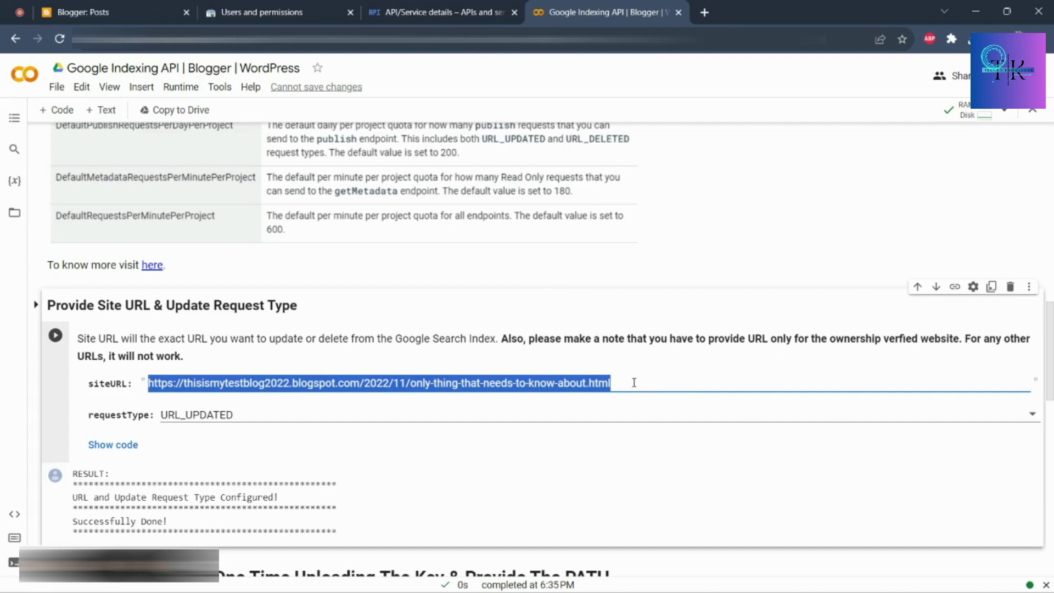
type("https:")
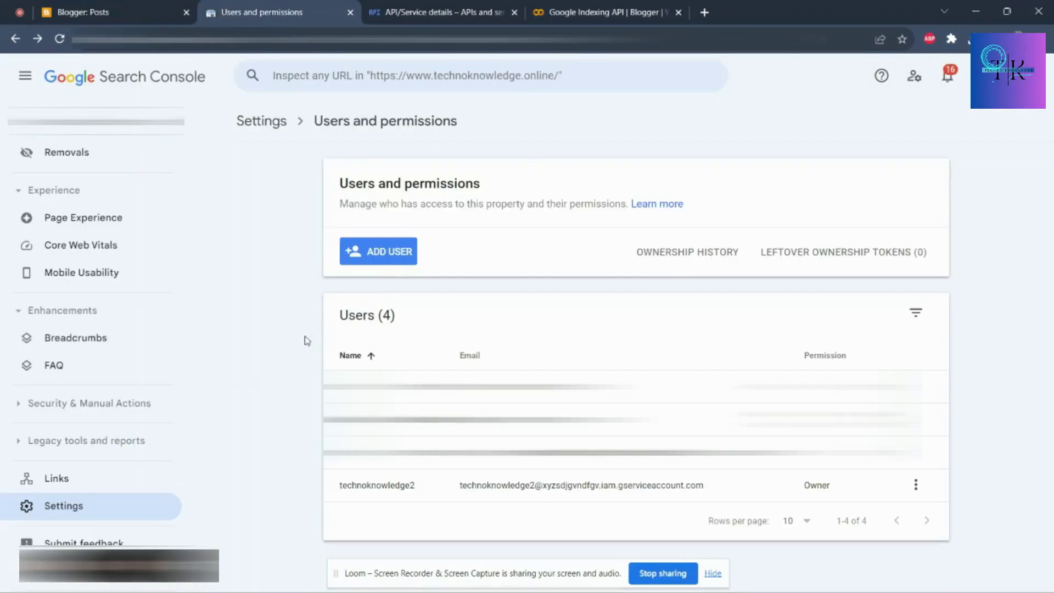
- In Search Console, open the Redirect error details of the page indexing report and copy the affected example URL
scroll(61, 357, "up", 3)
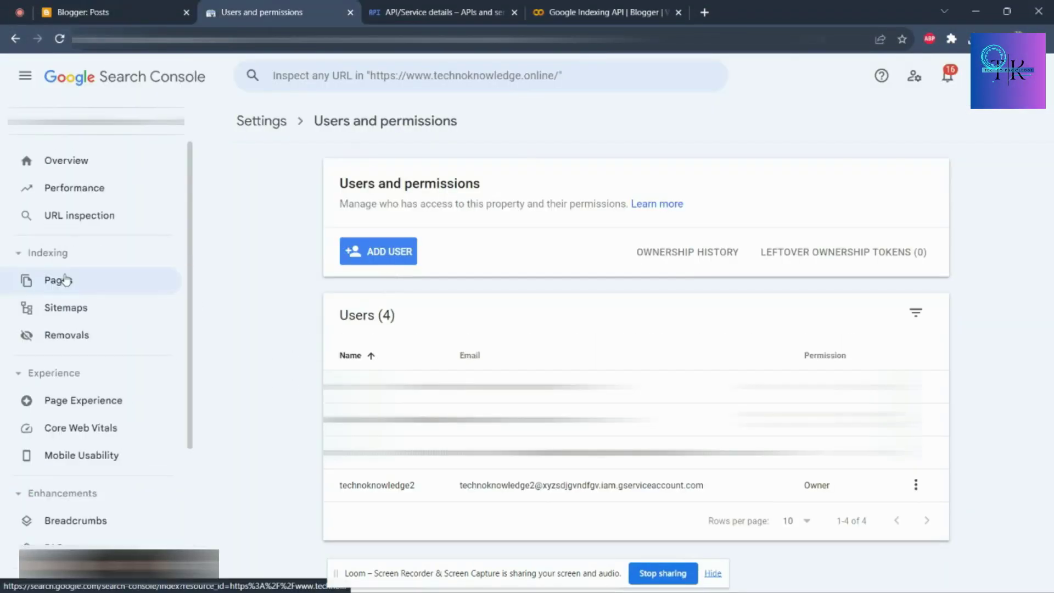
left_click(65, 279)
scroll(329, 324, "down", 6)
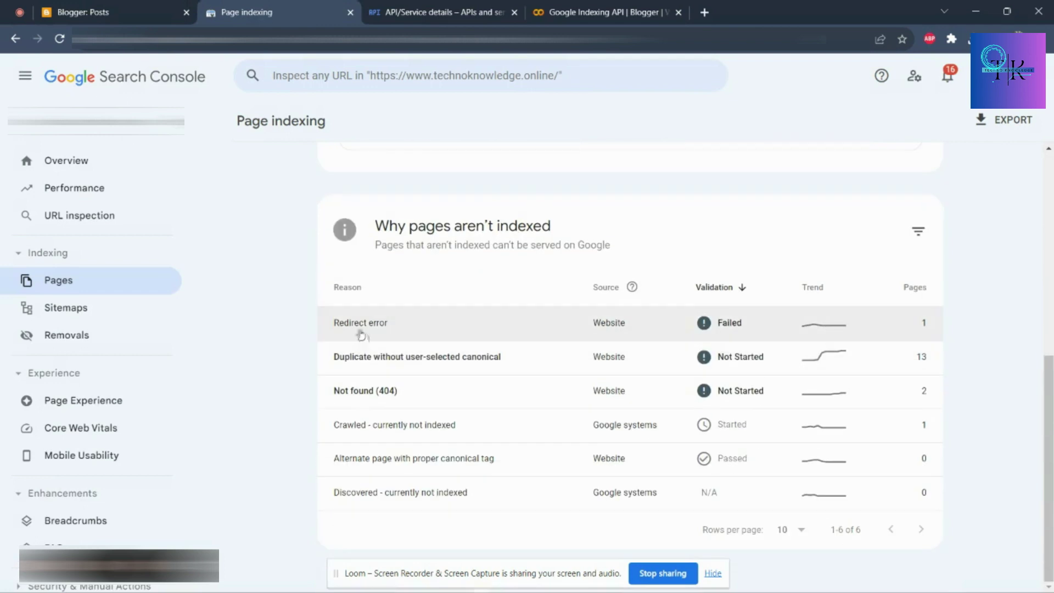
left_click(360, 324)
scroll(287, 327, "down", 5)
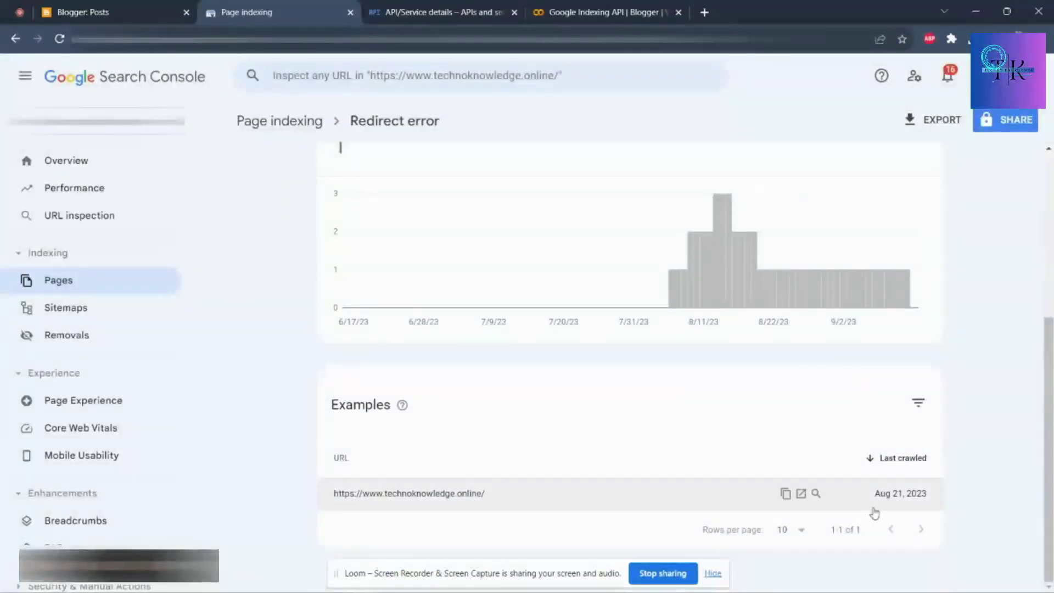
left_click(785, 494)
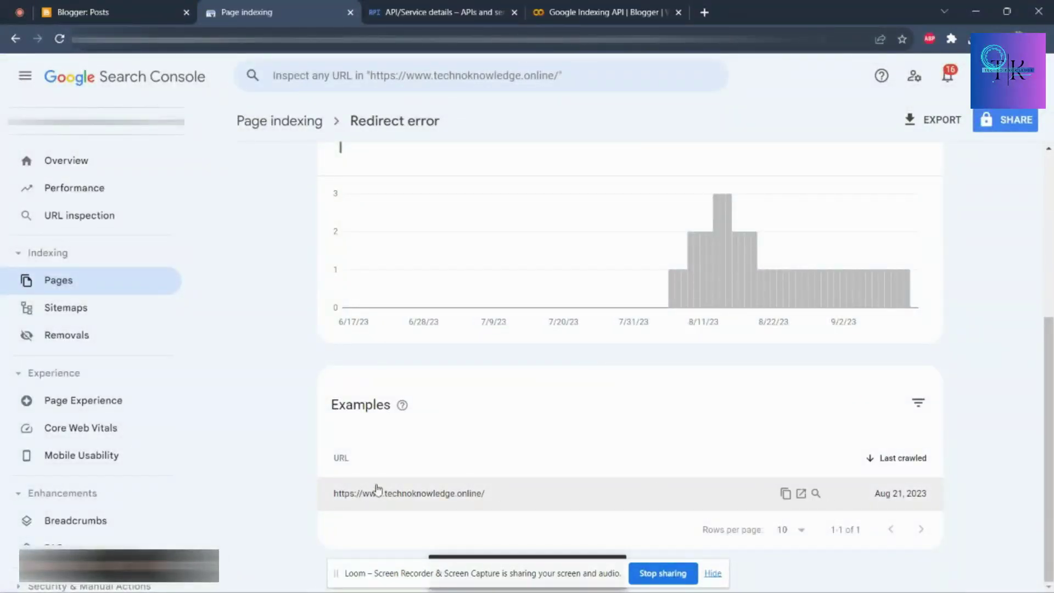
left_click(622, 11)
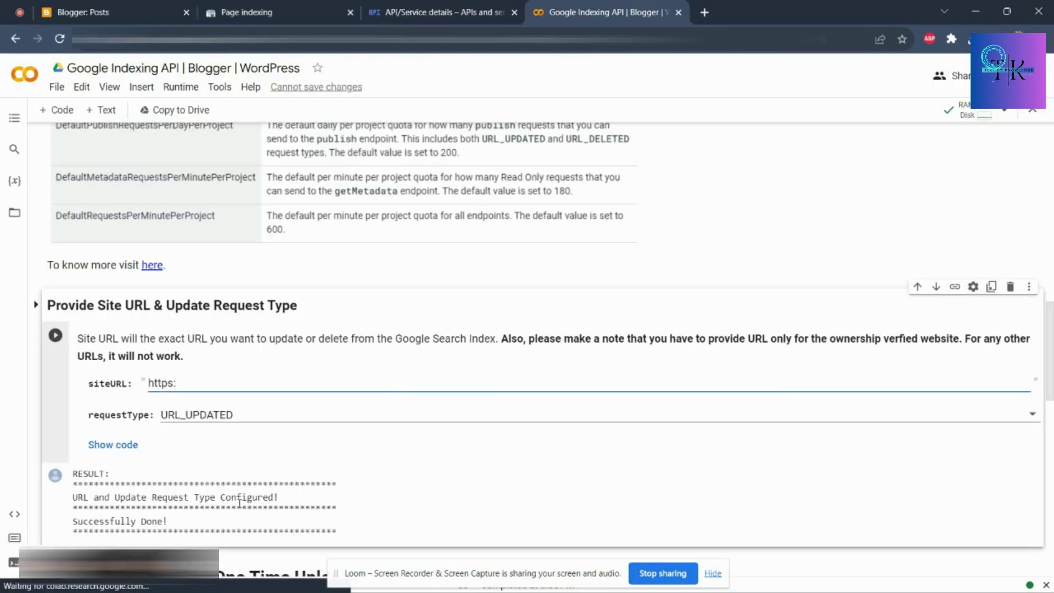
left_click_drag(217, 384, 143, 384)
type("https://www.technoknowledge.online/")
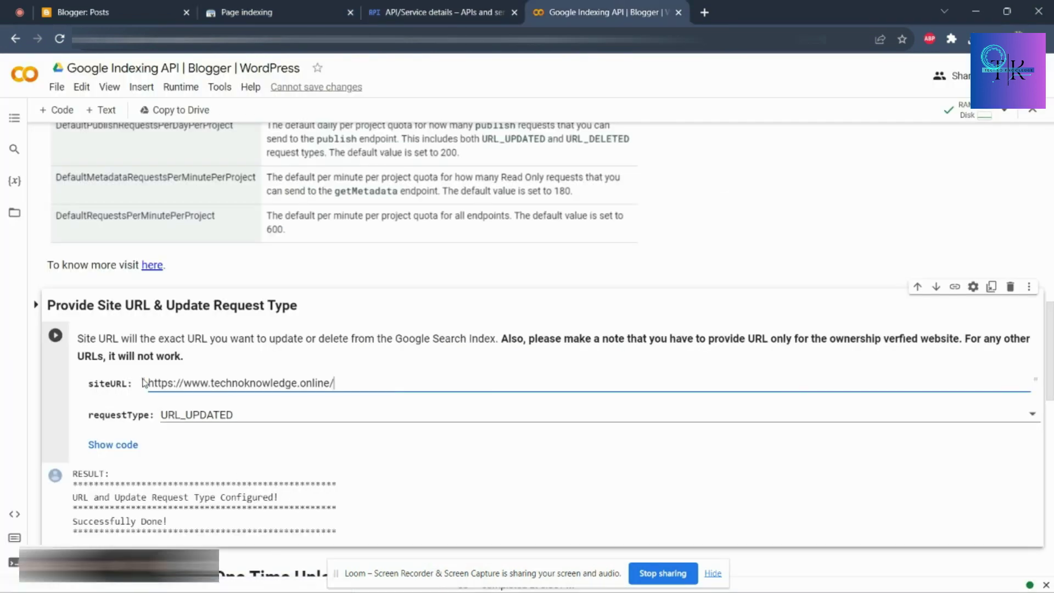
- Look through the requestType options, try URL_DELETED, and set the request type back to URL_UPDATED
left_click(221, 417)
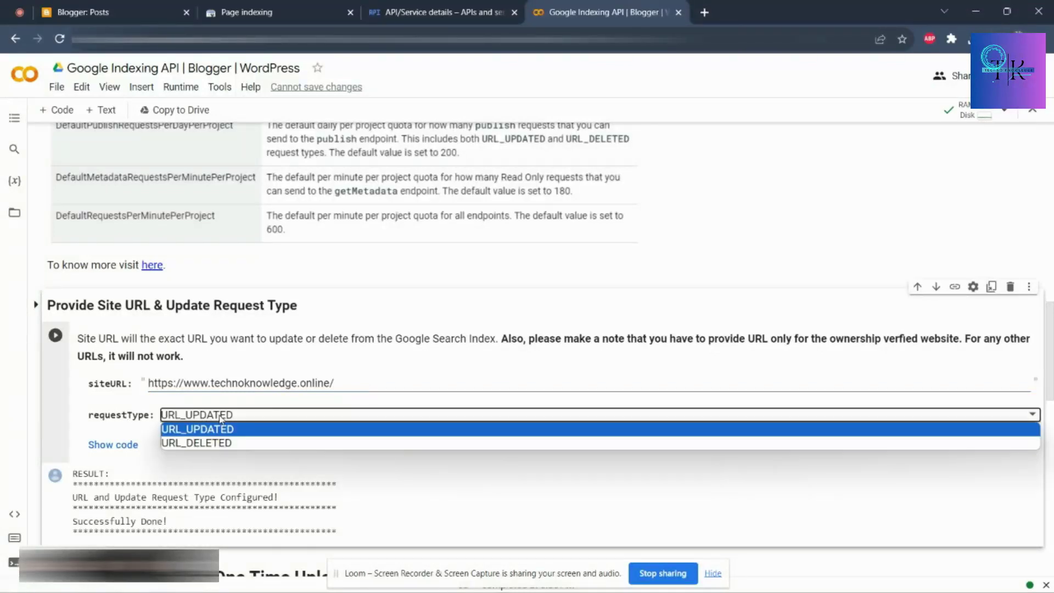
left_click(221, 419)
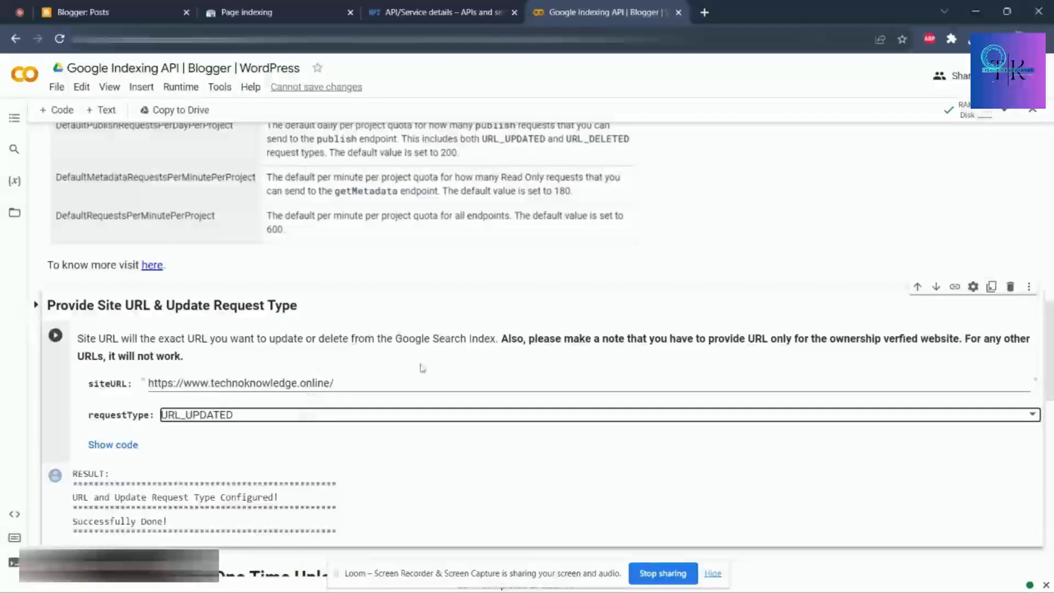
left_click(305, 433)
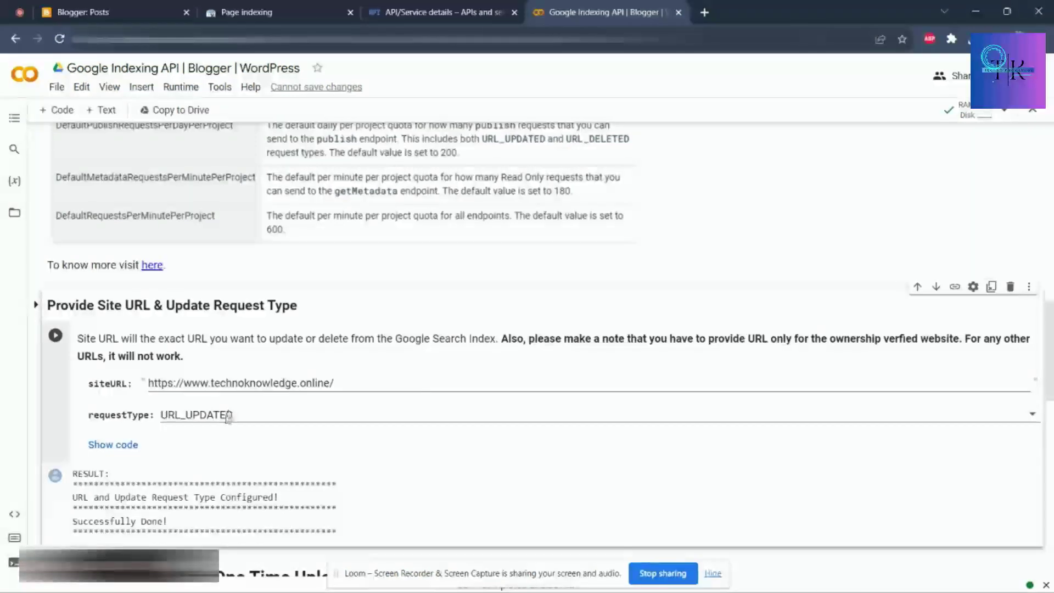
left_click(230, 415)
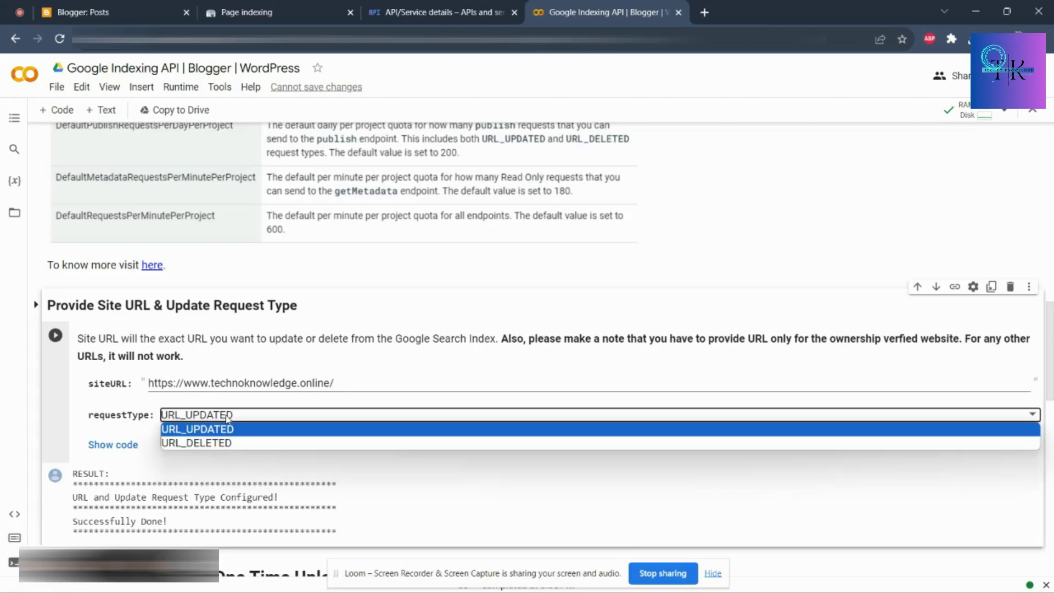
left_click(208, 443)
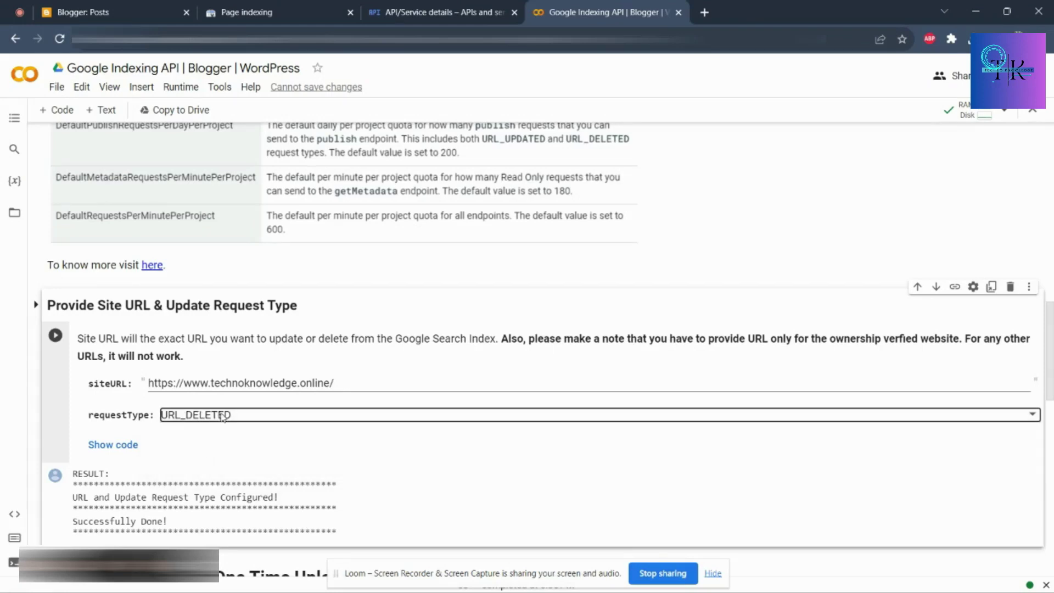
left_click(224, 416)
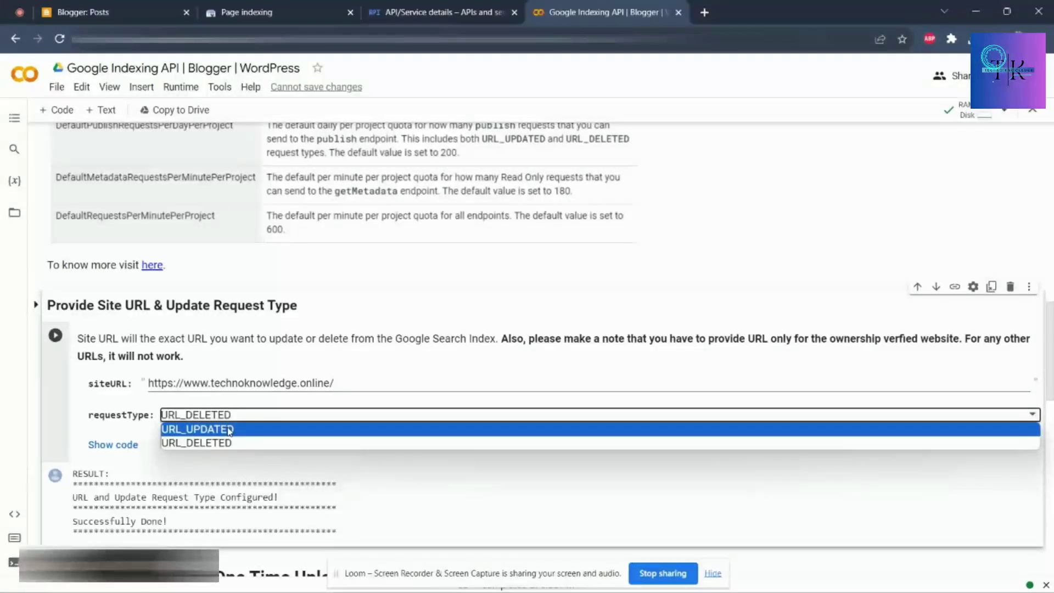
left_click(230, 430)
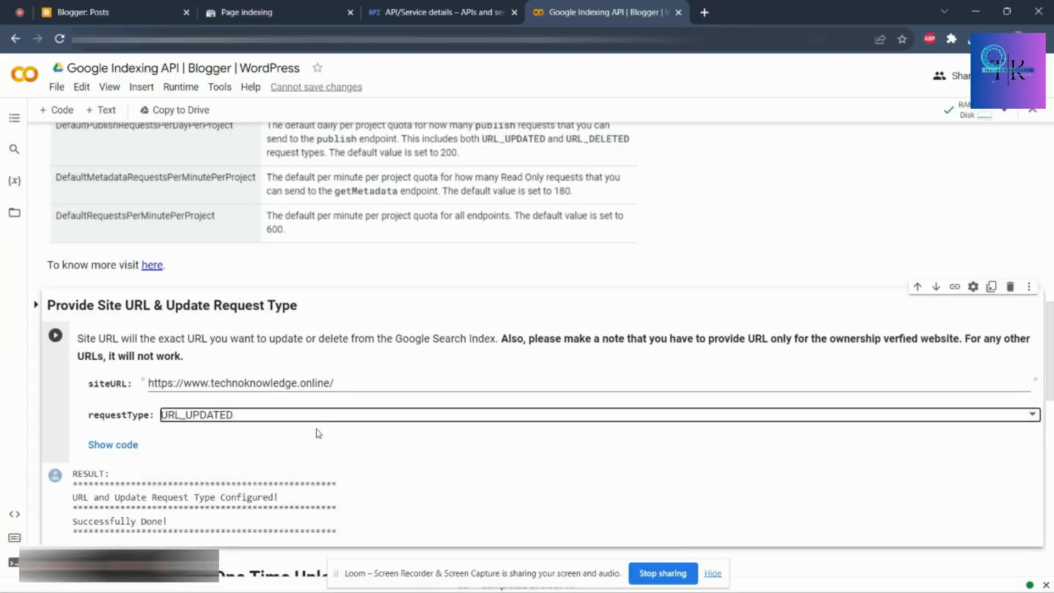
- Run the Provide Site URL & Update Request Type cell, review its output, and check the Blogger posts list before returning to the notebook
scroll(284, 374, "down", 2)
left_click(54, 243)
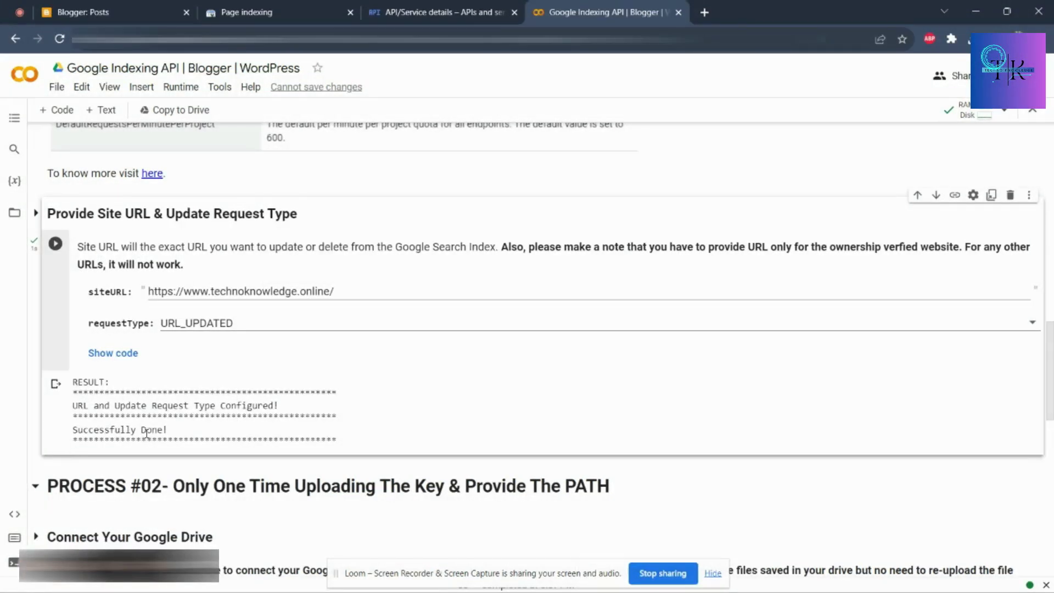
left_click_drag(368, 439, 102, 396)
left_click(363, 444)
left_click(131, 12)
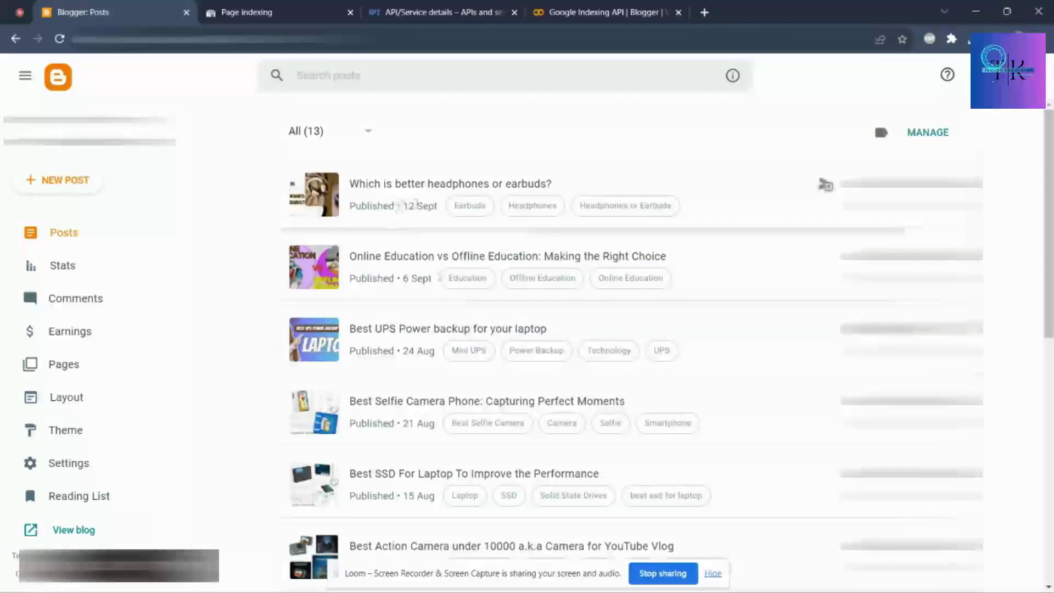
left_click(591, 7)
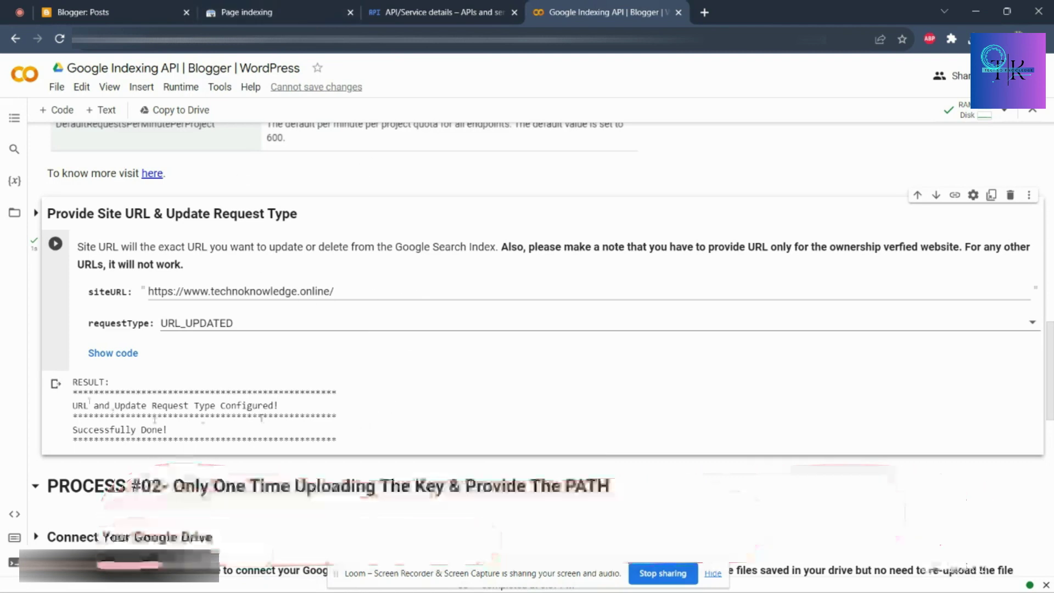
- Examine the result text of the Provide Site URL & Update Request Type cell, glance at the Blogger posts, and return to the notebook's beginning
left_click_drag(78, 381, 268, 429)
left_click(269, 429)
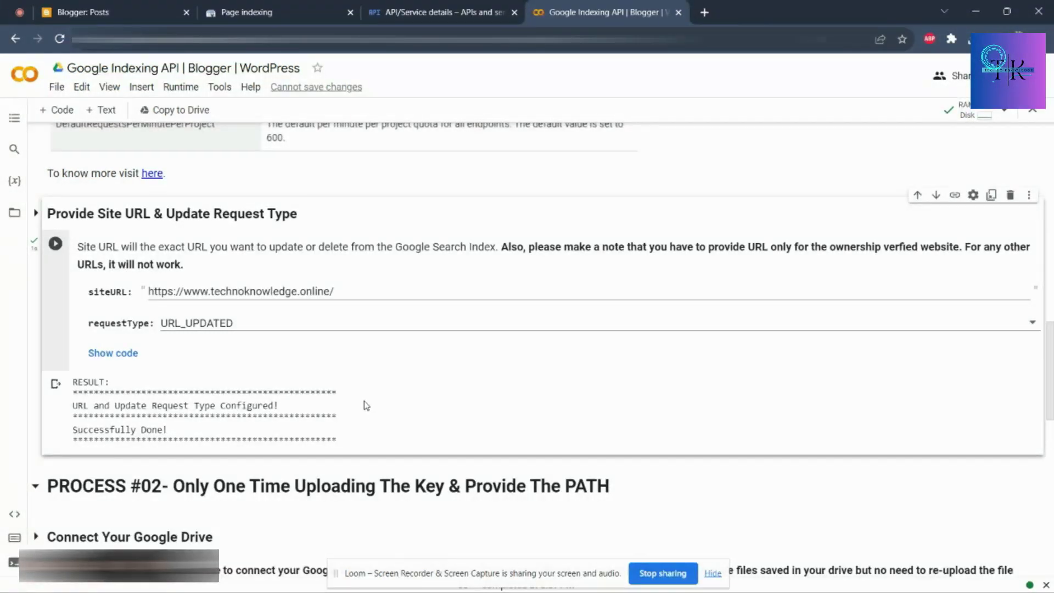
left_click(121, 11)
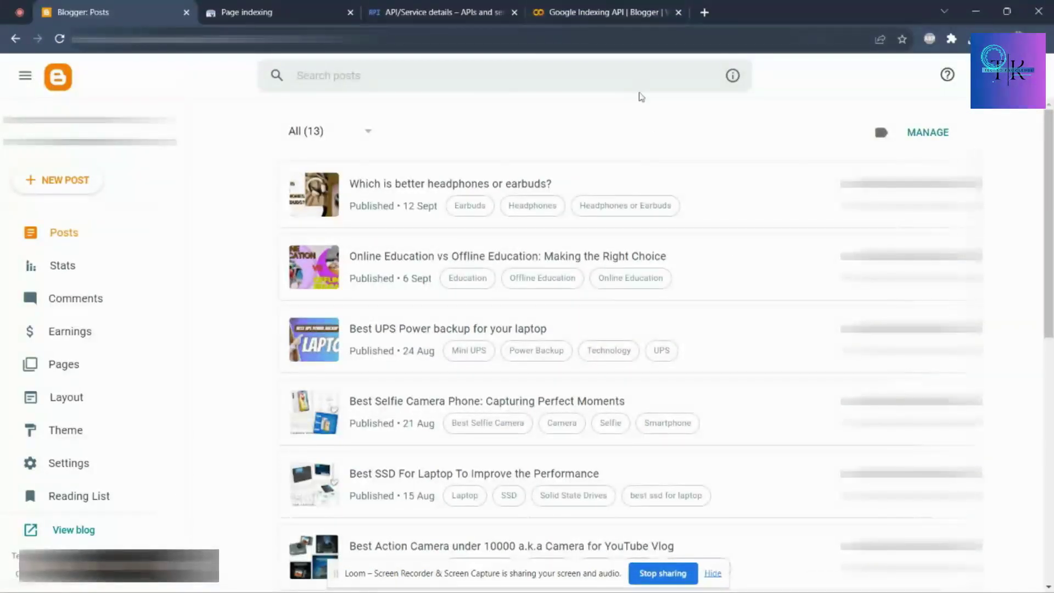
left_click(604, 12)
scroll(549, 354, "up", 15)
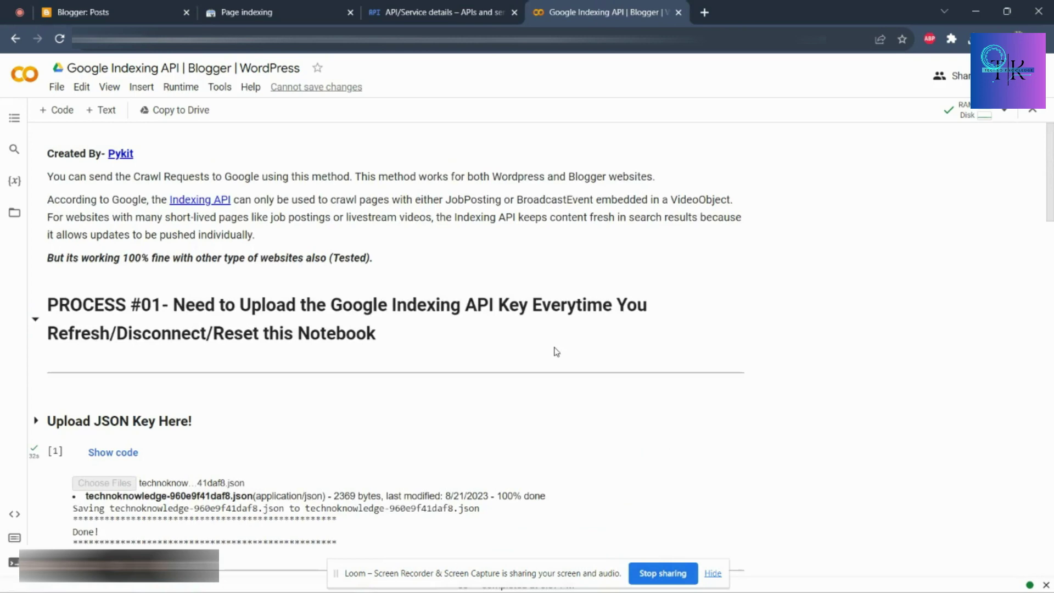
- Review the Indexing API service details in Google Cloud alongside the Redirect error report and its example URL in Search Console
left_click(431, 7)
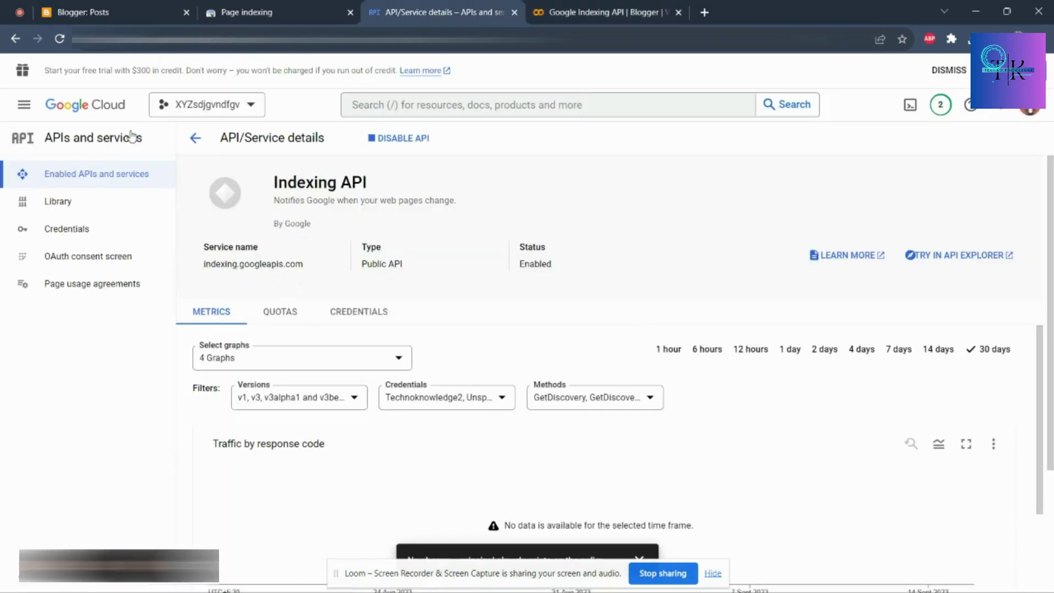
left_click(302, 6)
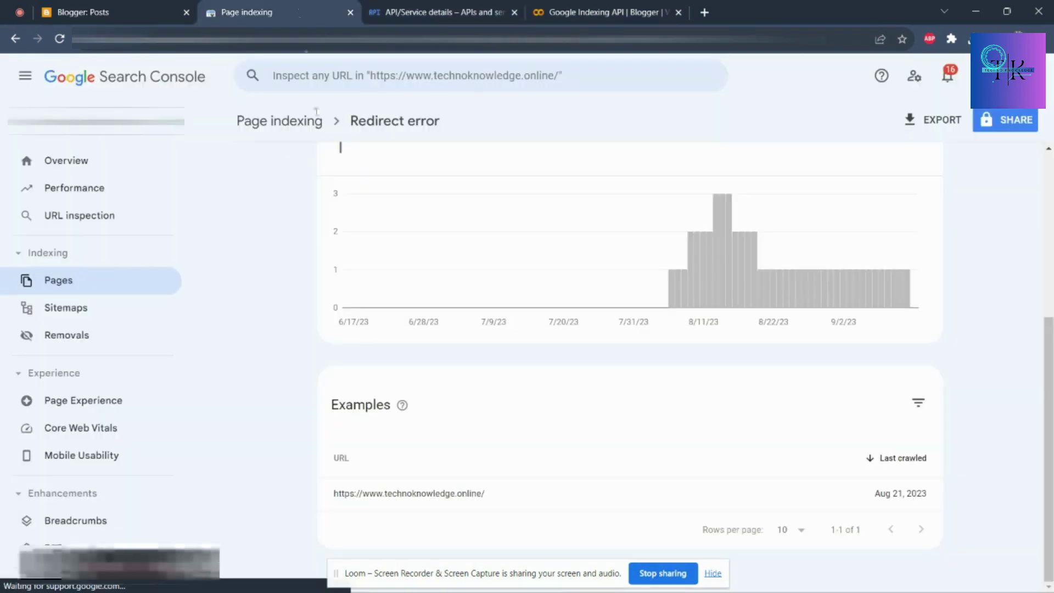
left_click(460, 7)
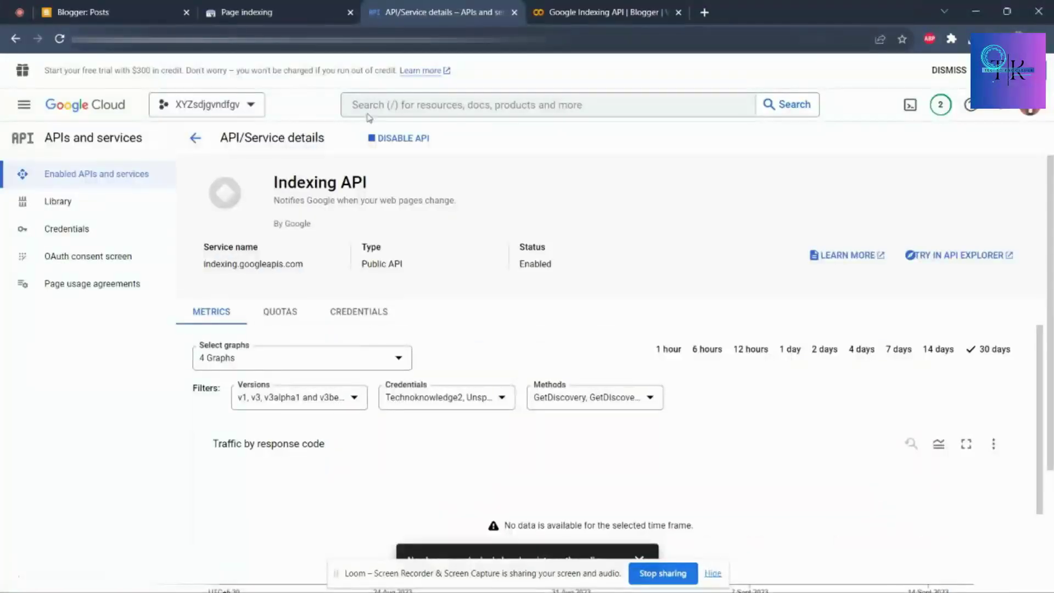
left_click(250, 7)
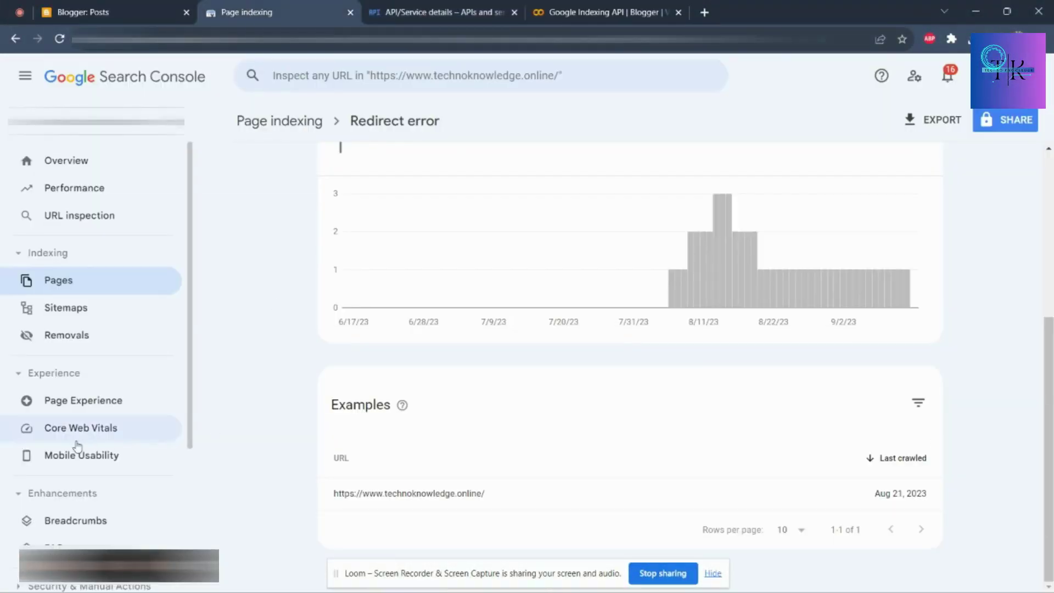
left_click(423, 7)
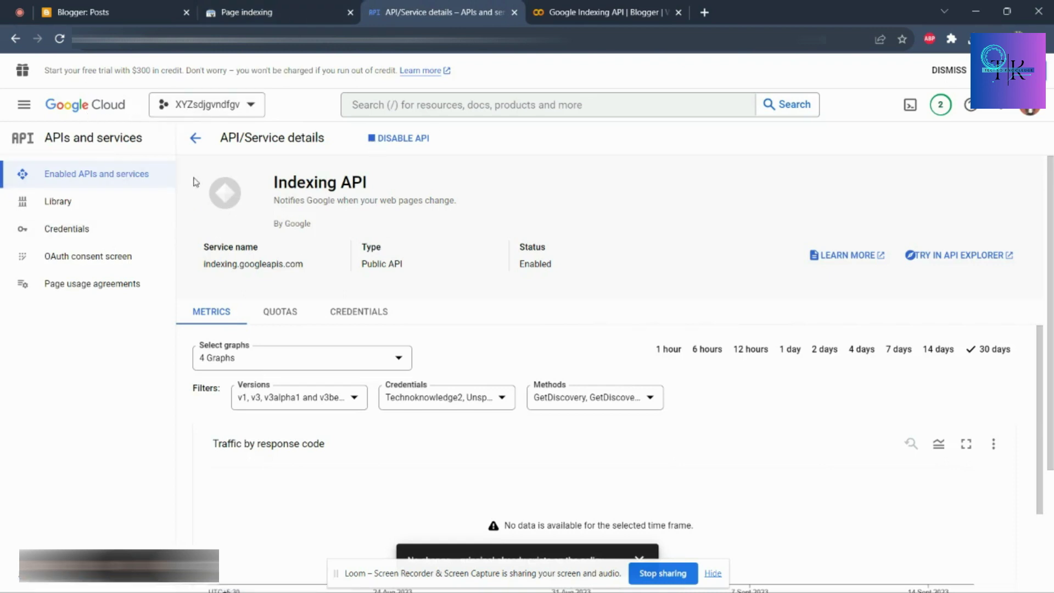
left_click(68, 179)
- Return to the Colab notebook and review the cells from Upload JSON Key through Provide Site URL & Update Request Type
left_click(612, 8)
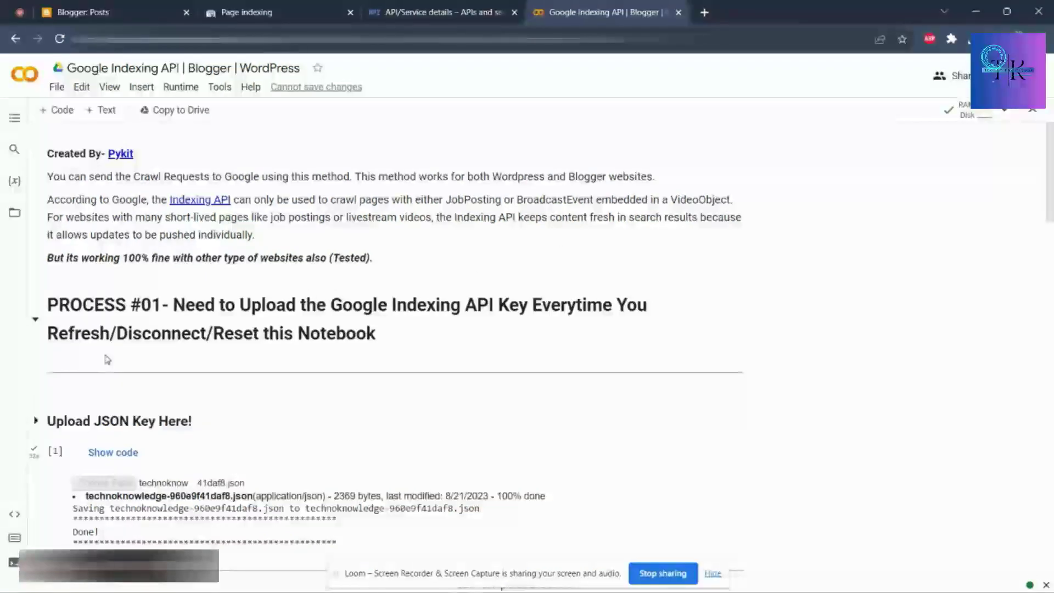
scroll(94, 335, "down", 3)
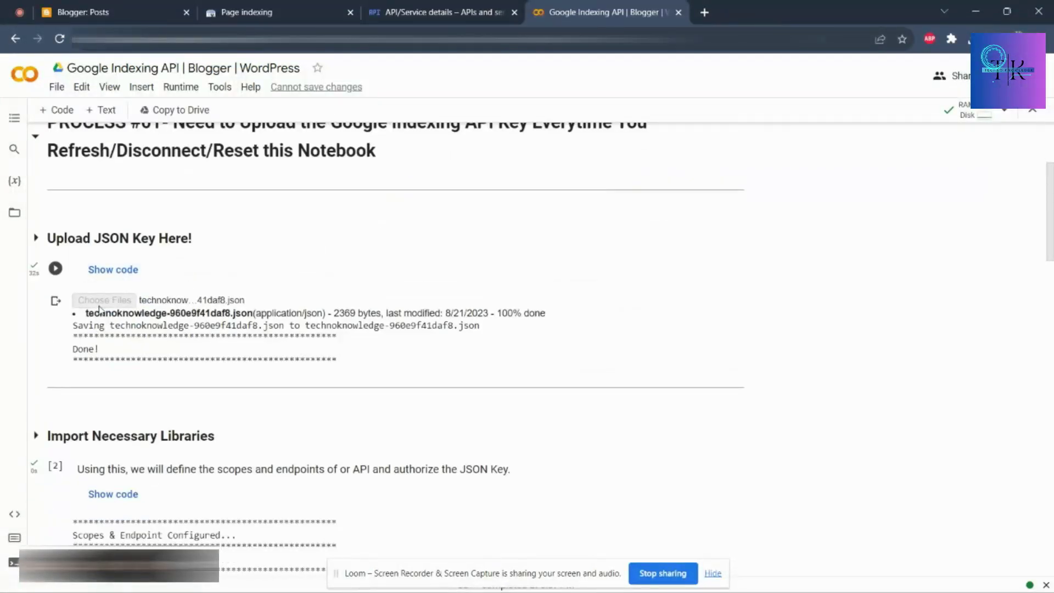
scroll(109, 308, "down", 5)
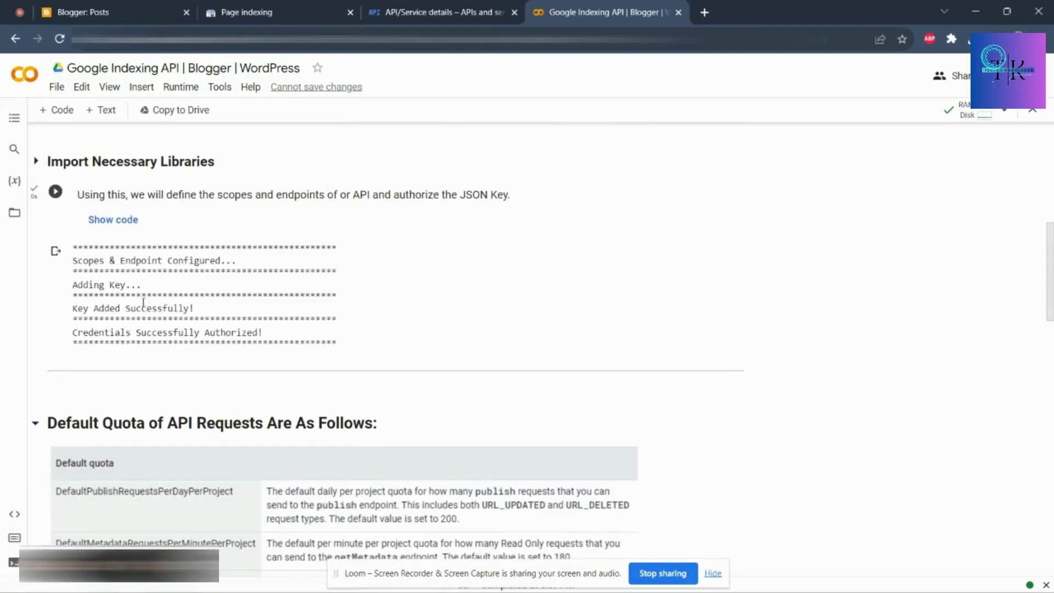
scroll(225, 326, "down", 9)
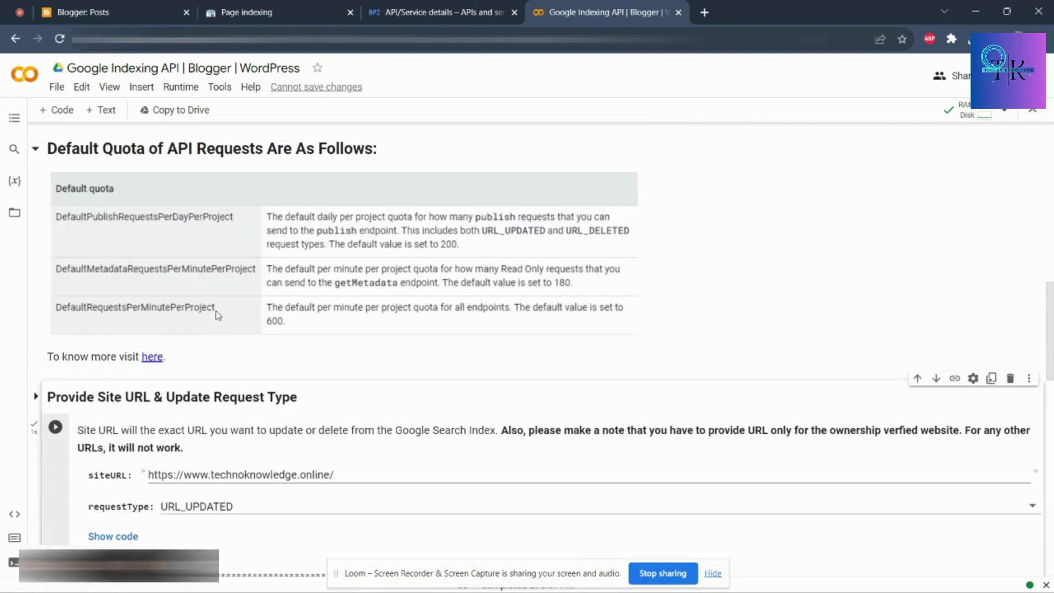